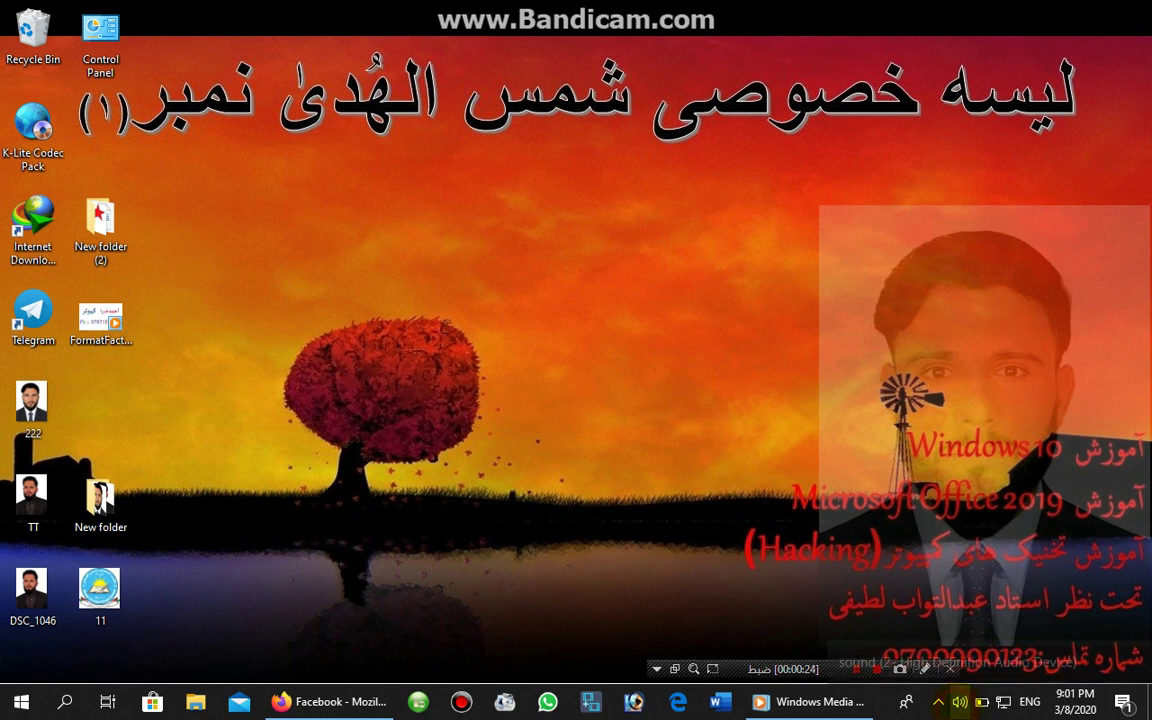
# - Check the system volume level and play the FormatFactoryAVSEQ01 audio file from the desktop
pyautogui.click(957, 700)
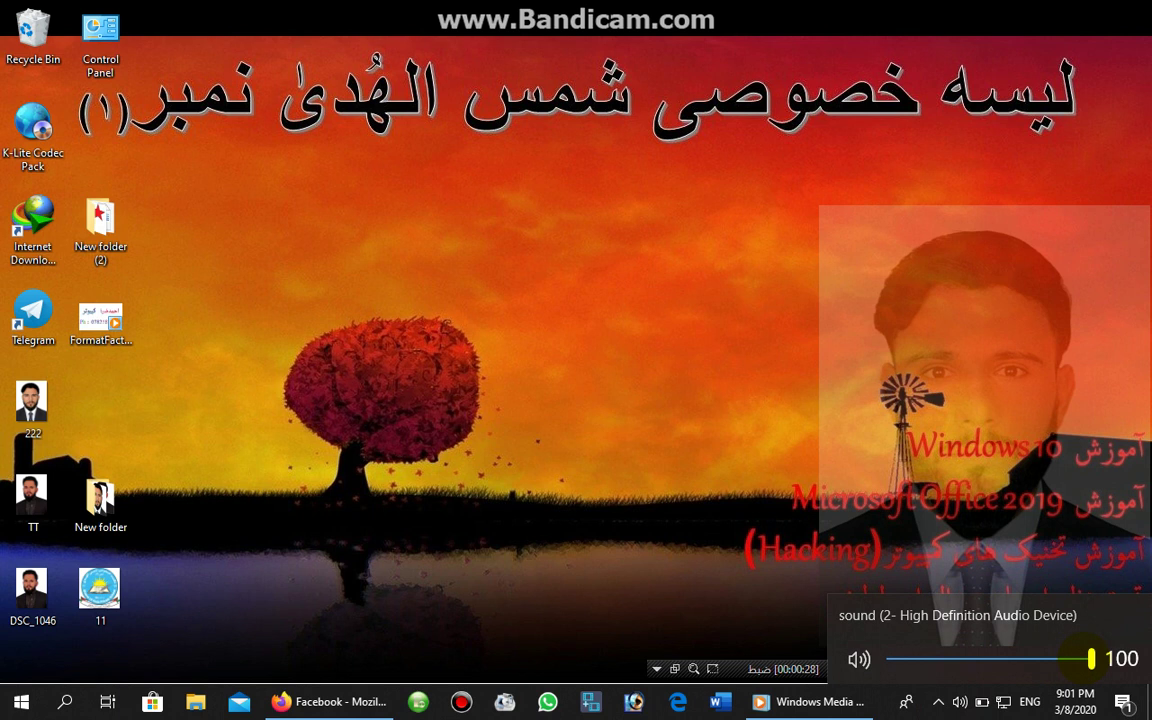
pyautogui.click(1091, 660)
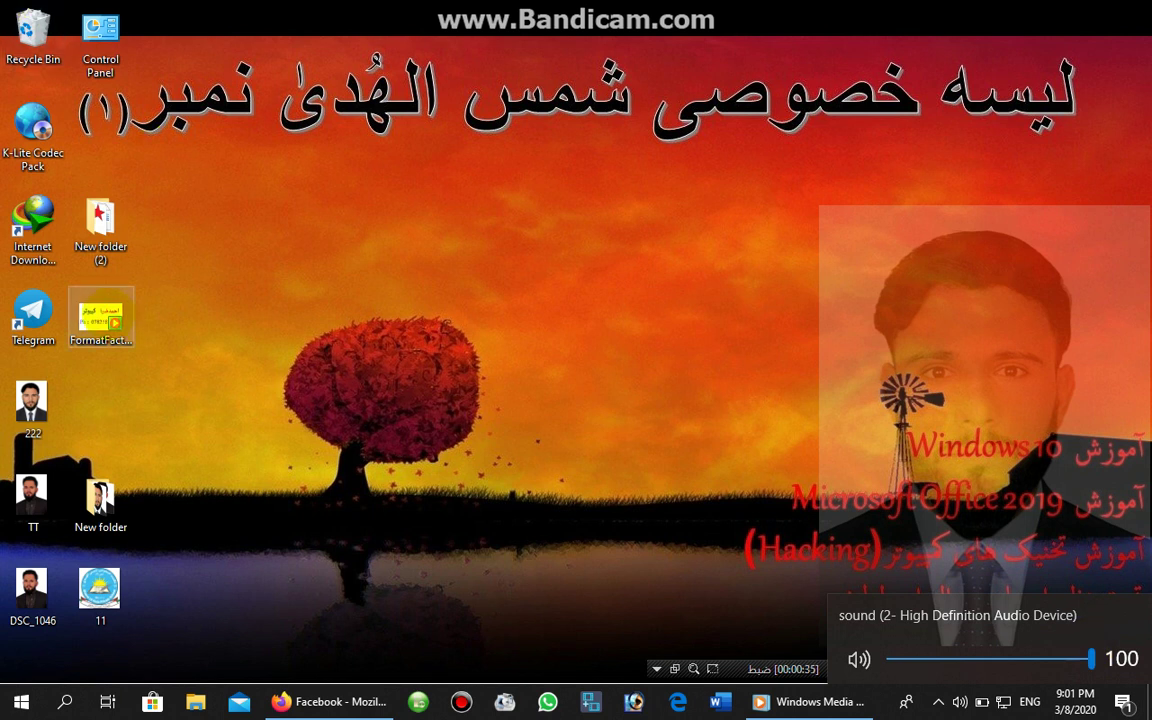
pyautogui.click(101, 318)
pyautogui.rightClick(108, 313)
pyautogui.moveTo(292, 459)
pyautogui.click(412, 481)
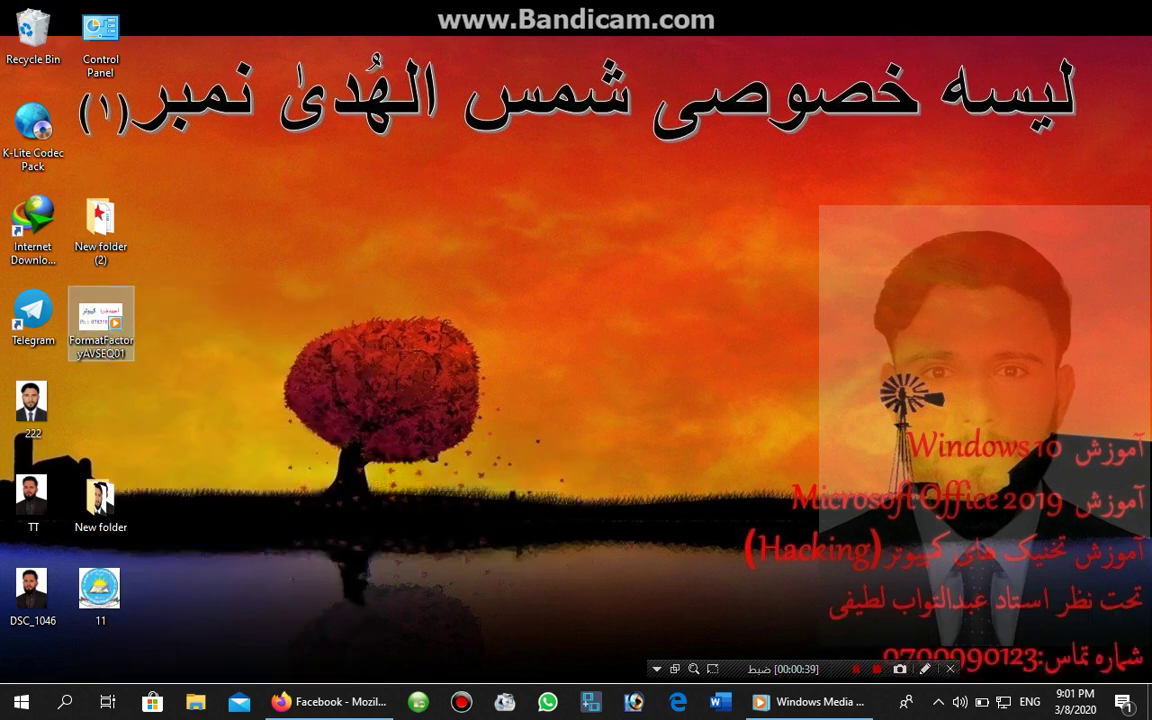
pyautogui.moveTo(808, 528)
pyautogui.moveTo(808, 528); pyautogui.dragTo(826, 522)
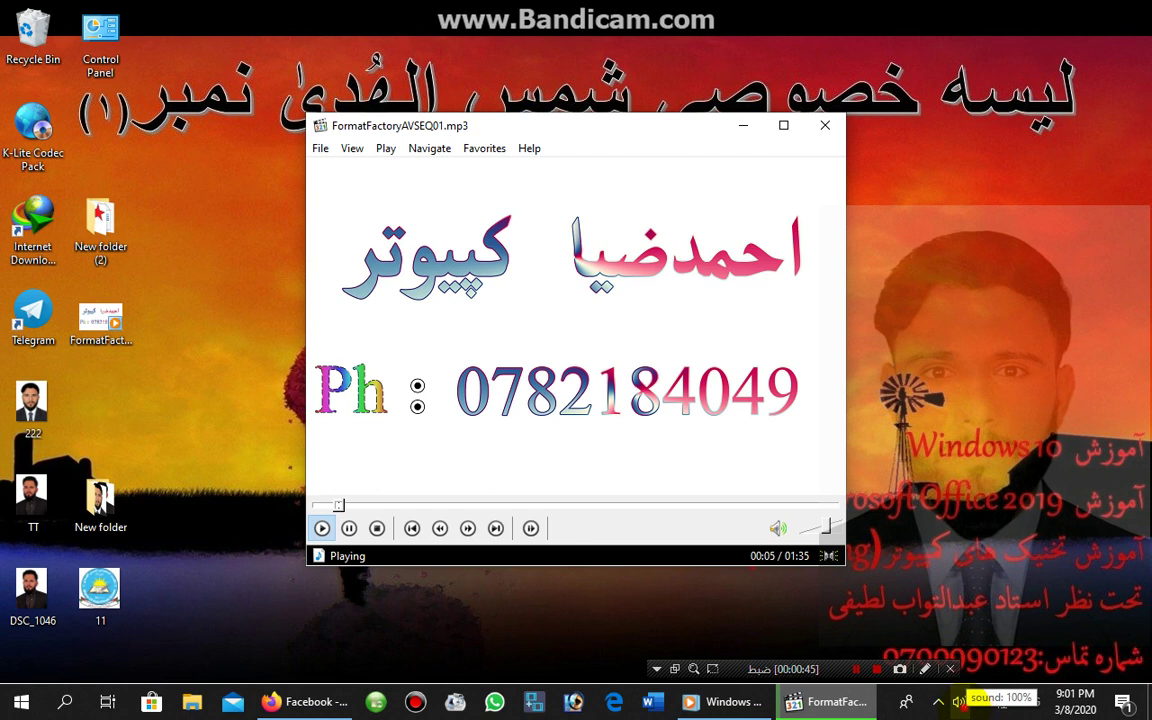
# - Lower the system volume to 0 and restore it to 100 during playback, and close the media player
pyautogui.click(959, 702)
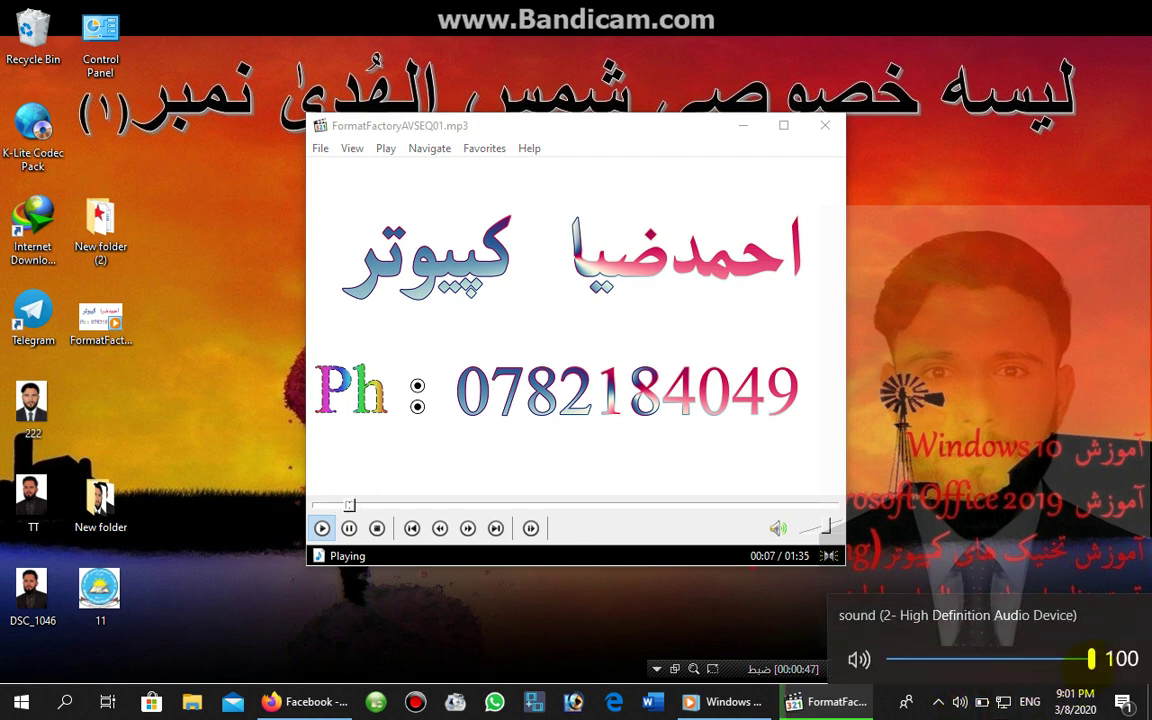
pyautogui.moveTo(1091, 658); pyautogui.dragTo(888, 659)
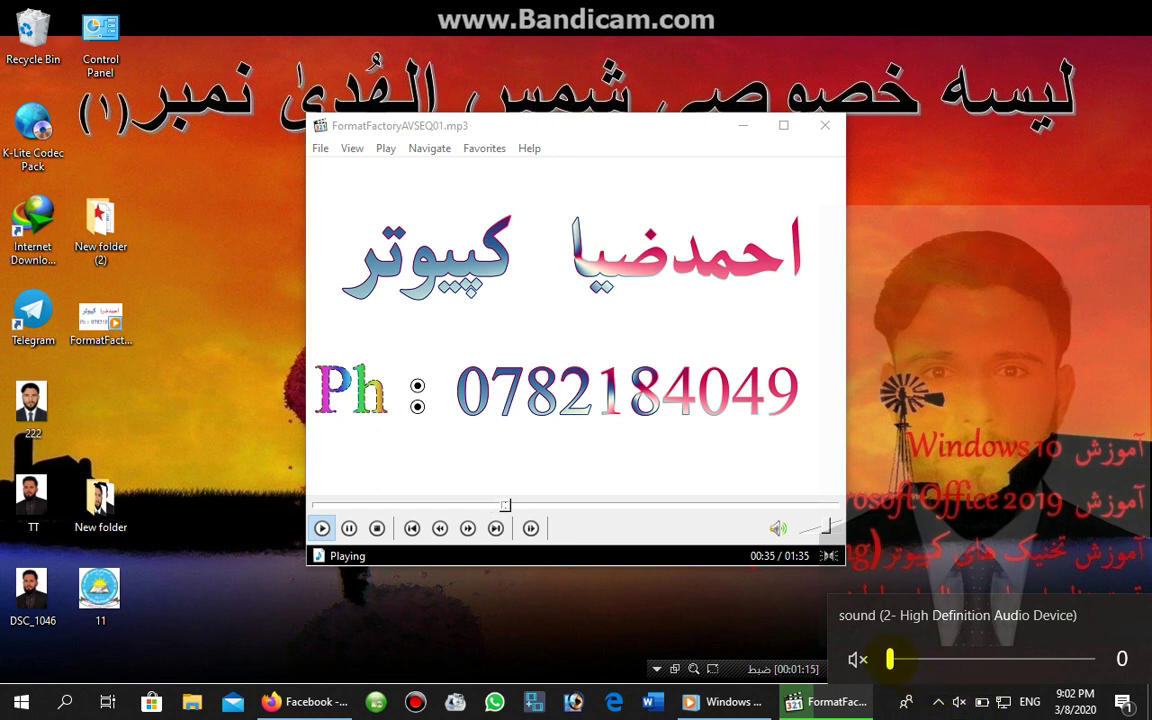
pyautogui.moveTo(890, 658); pyautogui.dragTo(1092, 658)
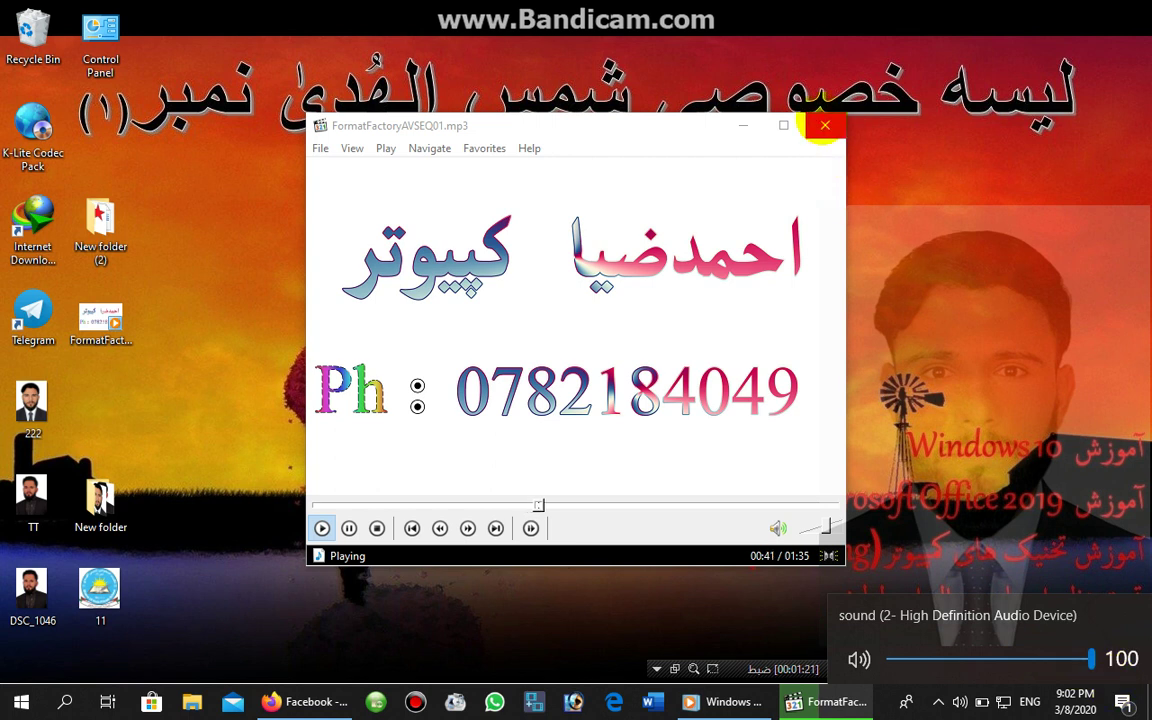
pyautogui.click(825, 125)
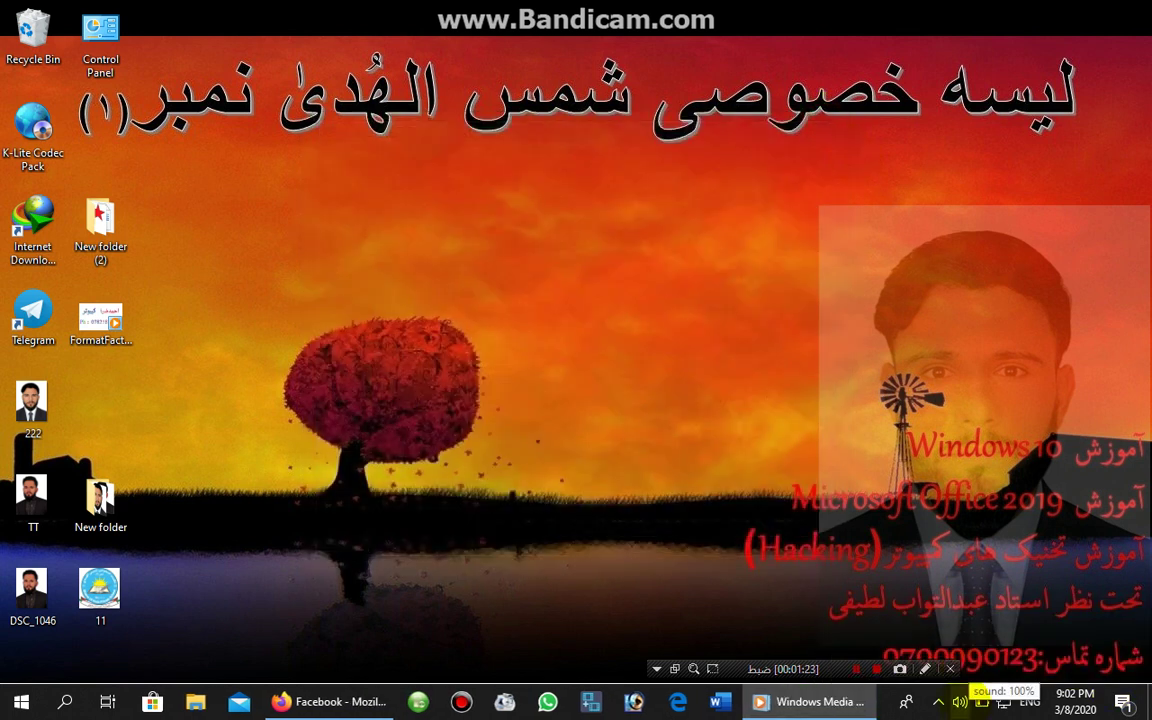
pyautogui.click(965, 702)
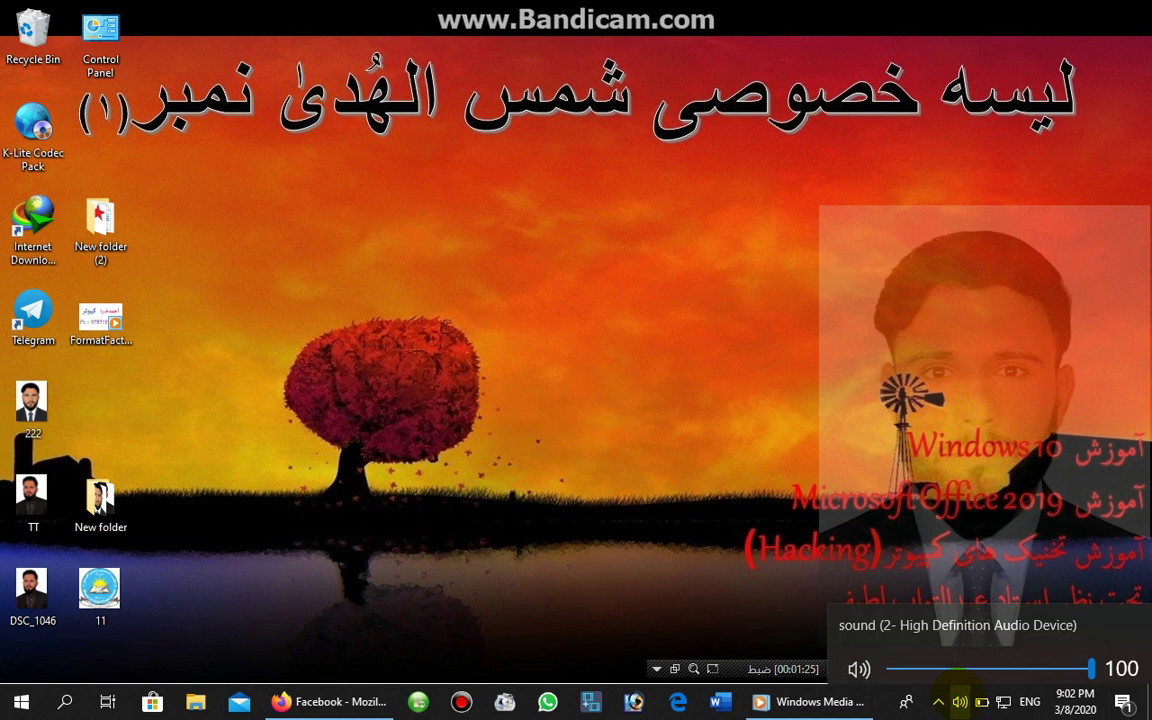
pyautogui.click(942, 419)
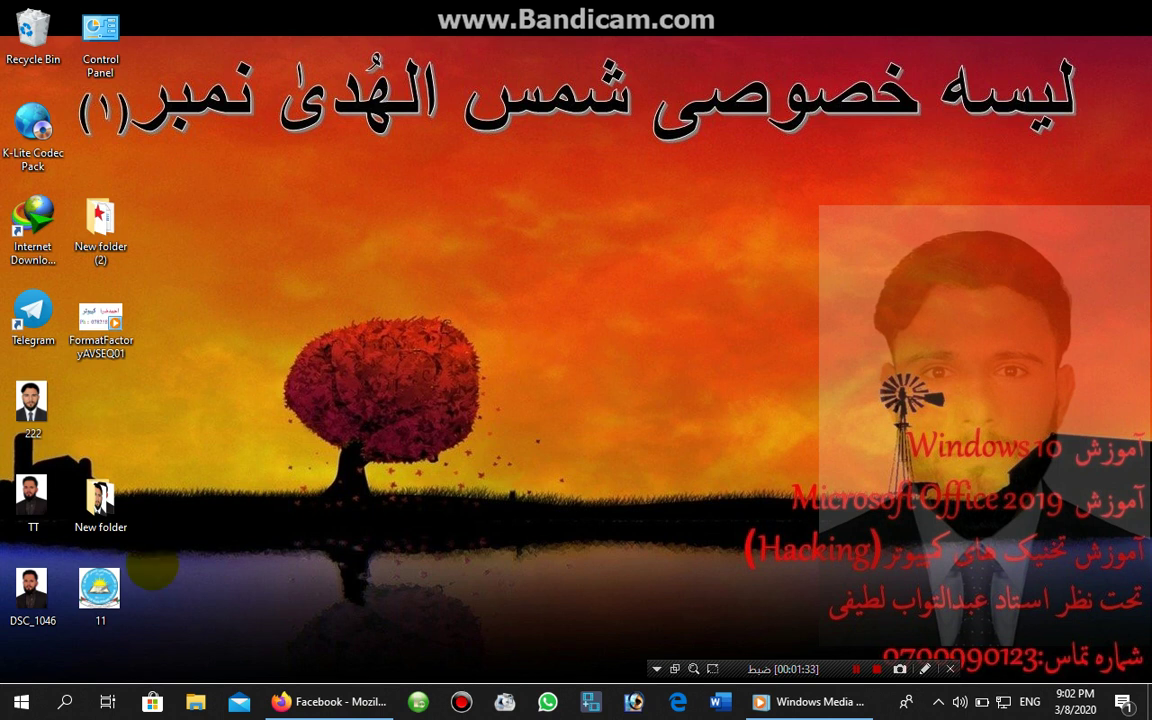
# - Search Windows for "control" and open Control Panel
pyautogui.click(65, 702)
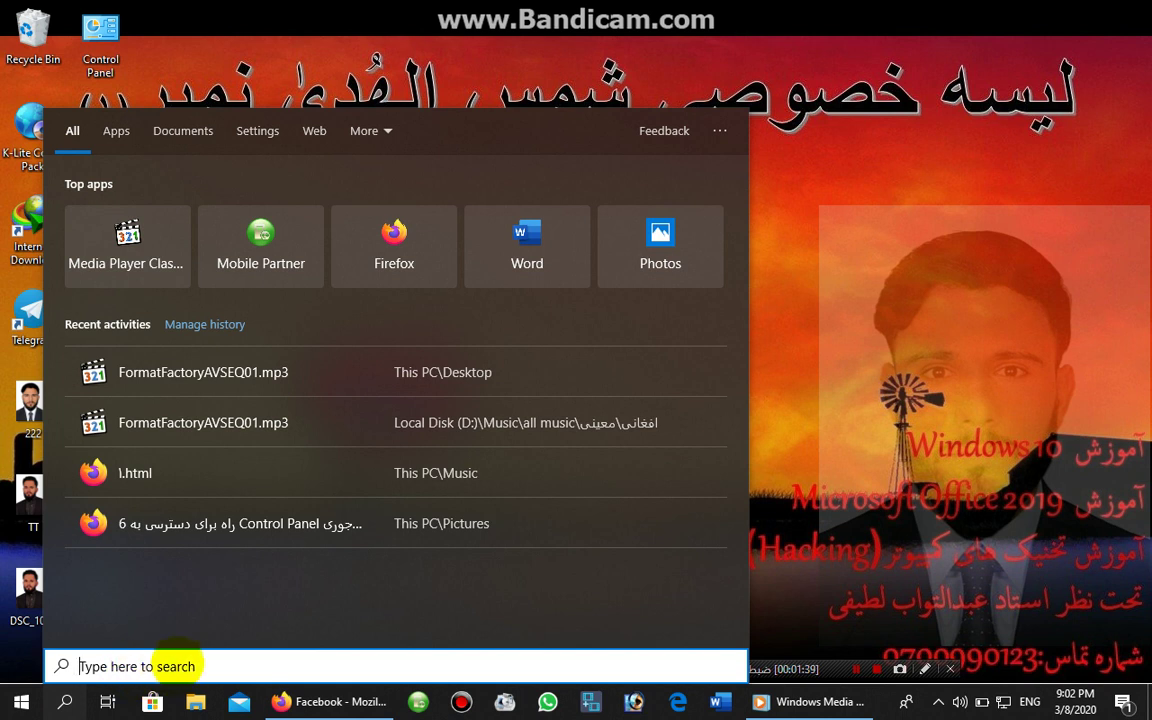
pyautogui.write('control')
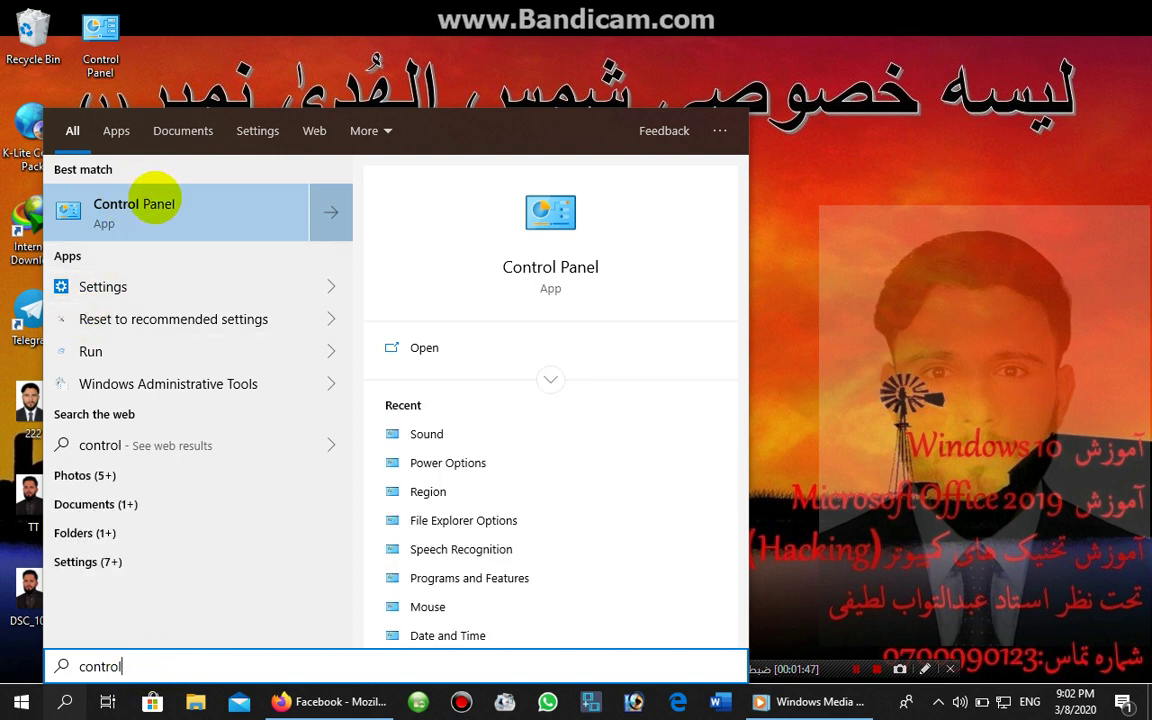
pyautogui.click(154, 198)
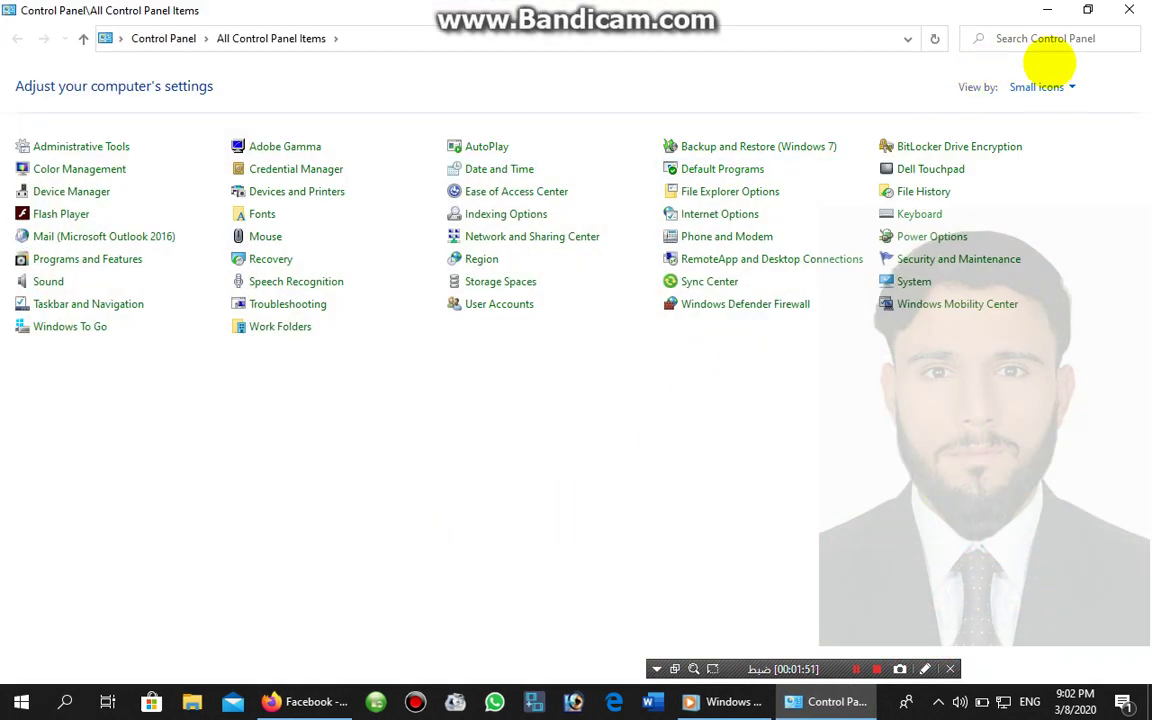
# - Switch the Control Panel view to Category and back to Small icons
pyautogui.click(1045, 86)
pyautogui.click(1047, 108)
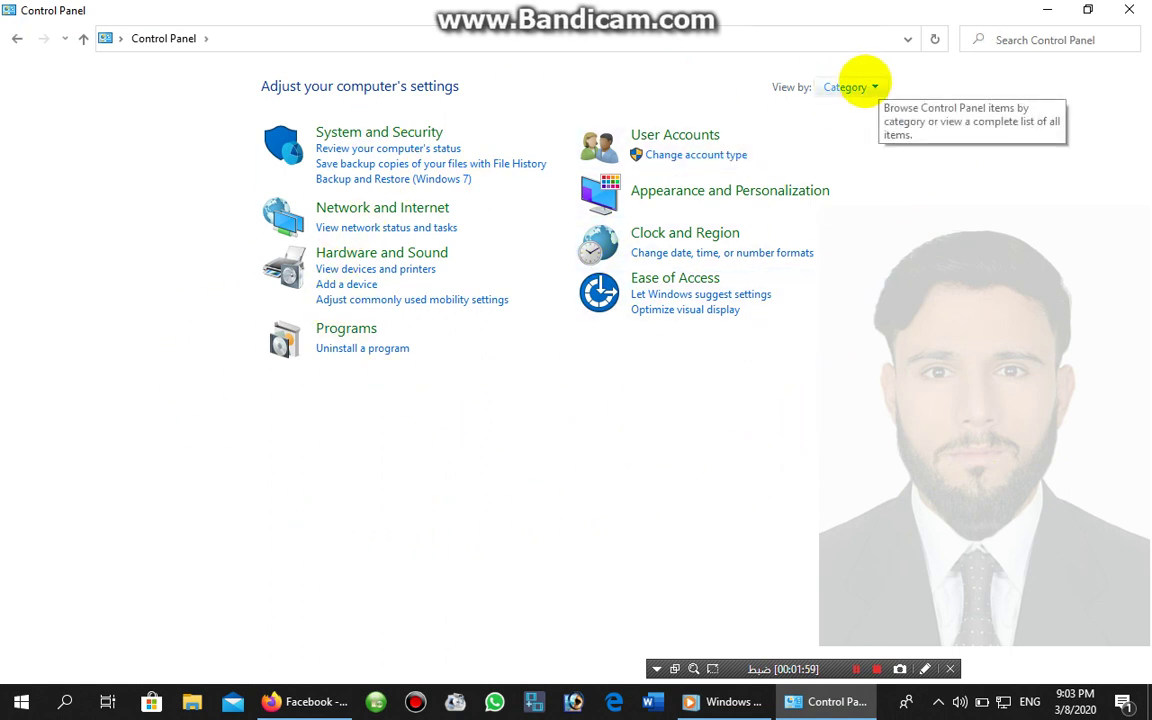
pyautogui.click(860, 84)
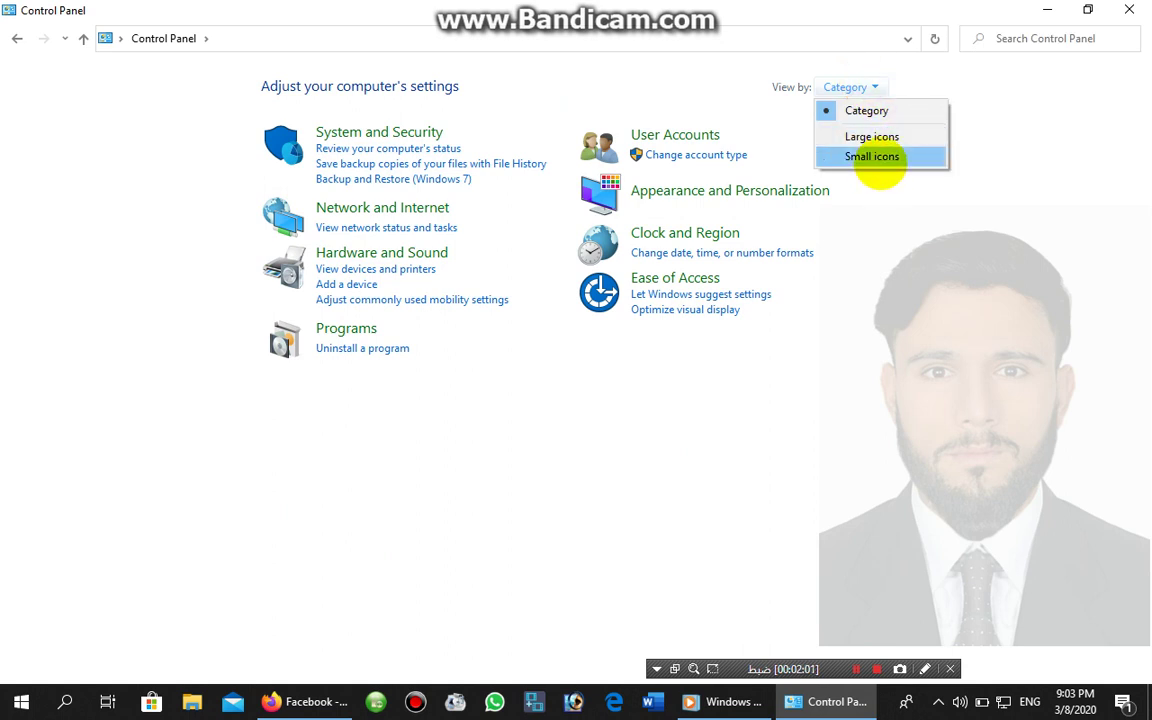
pyautogui.click(874, 158)
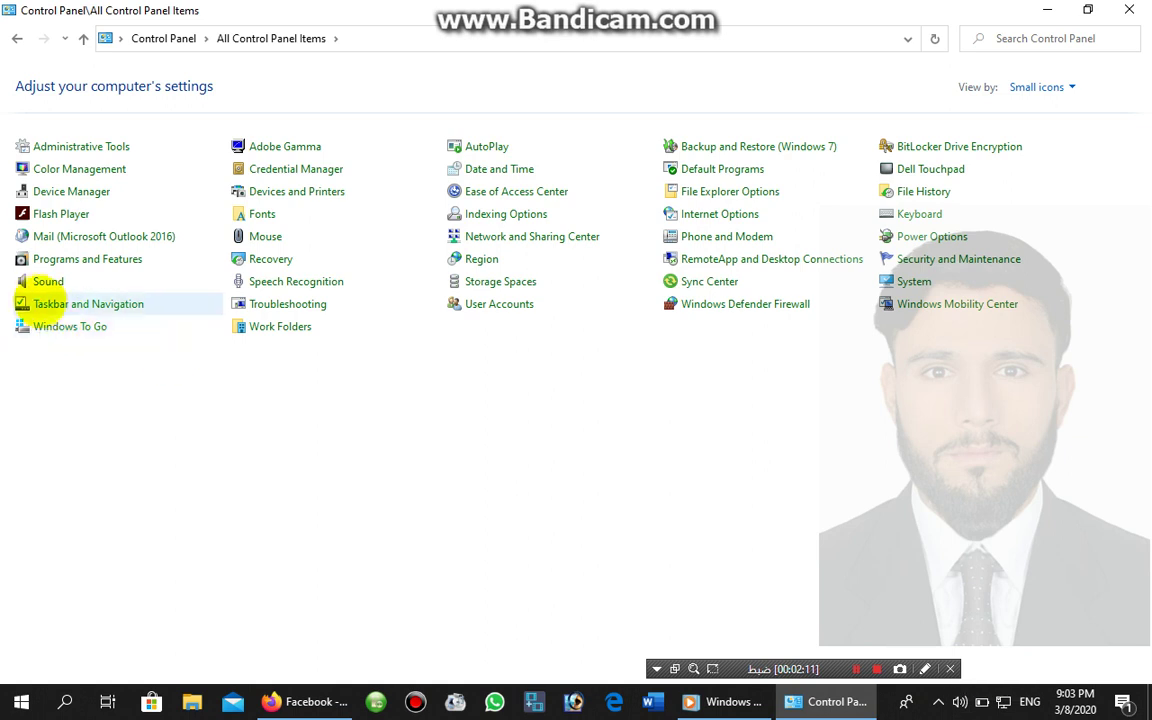
# - Open the Sound settings and look through the Playback, Recording, Sounds and Communications pages, returning to Playback
pyautogui.click(54, 273)
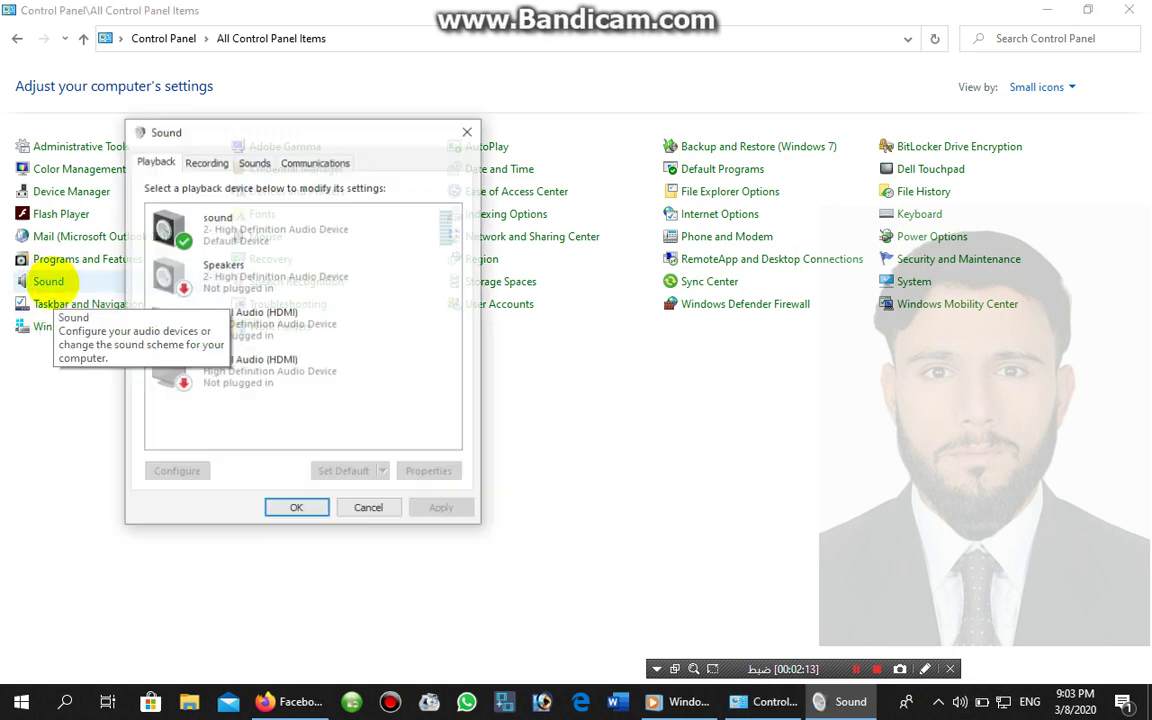
pyautogui.moveTo(297, 128); pyautogui.dragTo(571, 160)
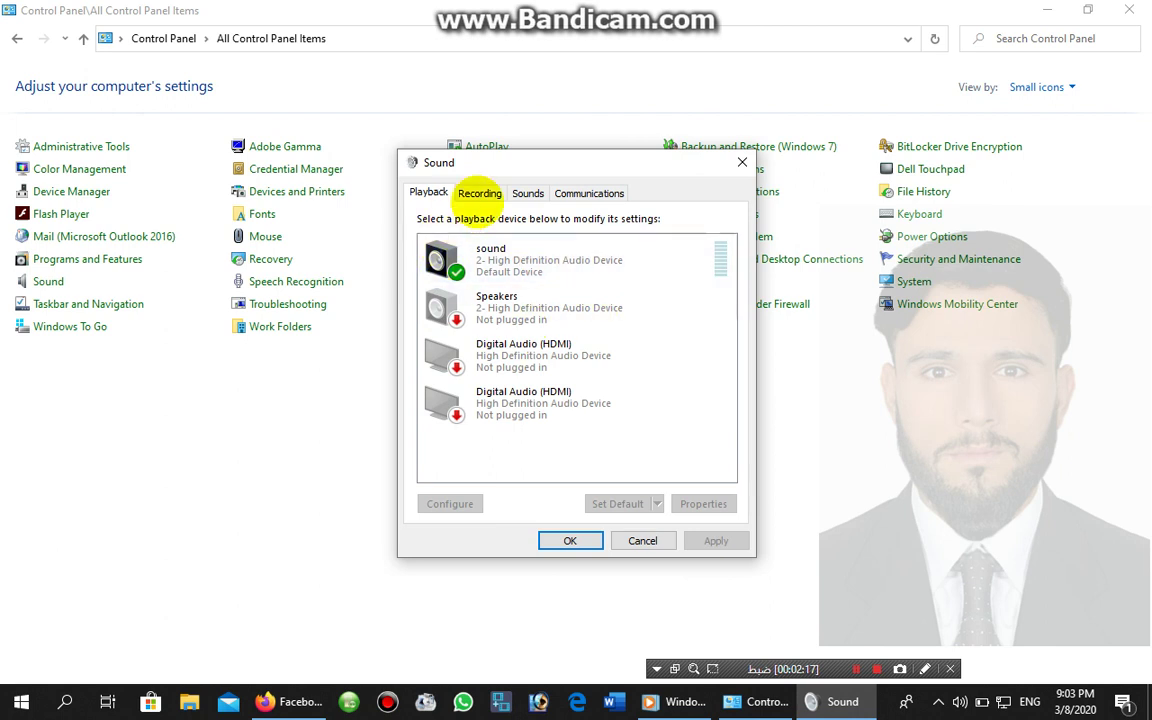
pyautogui.click(438, 191)
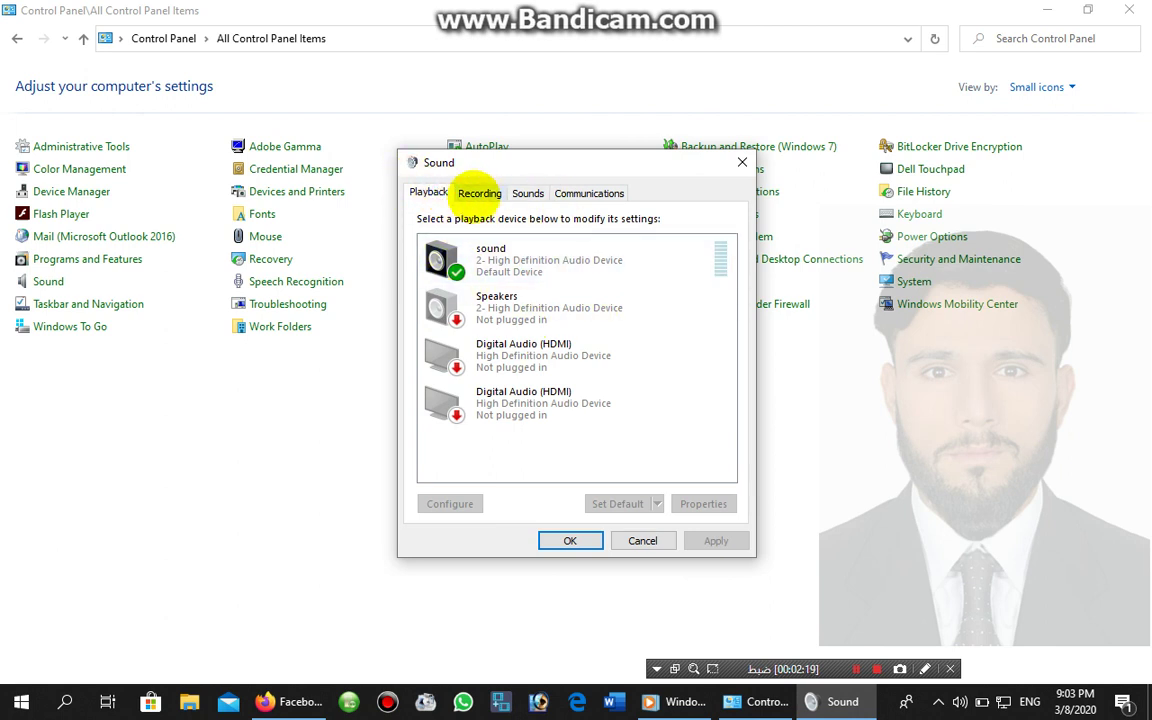
pyautogui.click(479, 193)
pyautogui.click(527, 193)
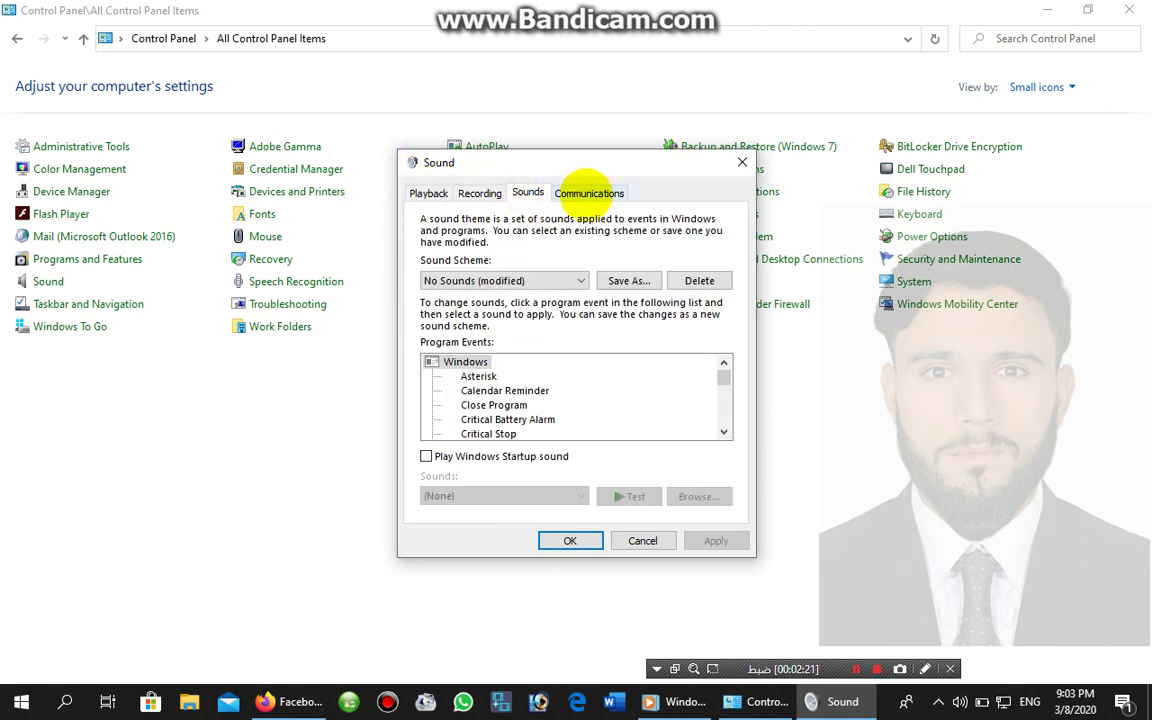
pyautogui.click(589, 193)
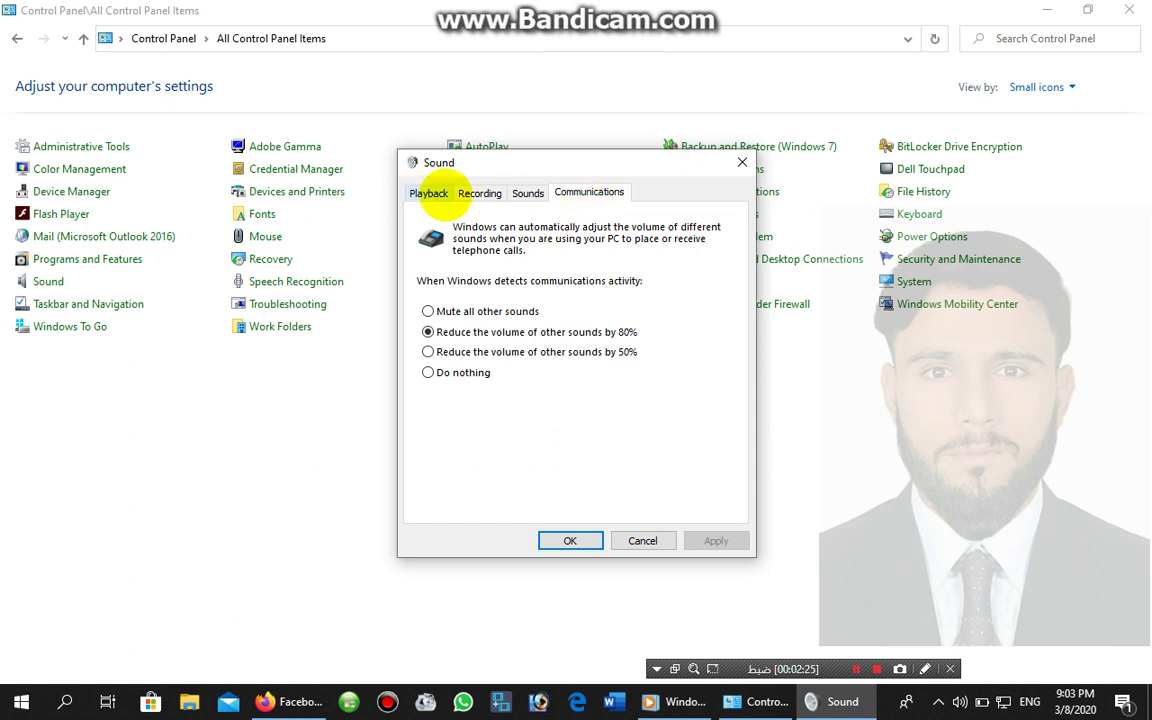
pyautogui.click(428, 193)
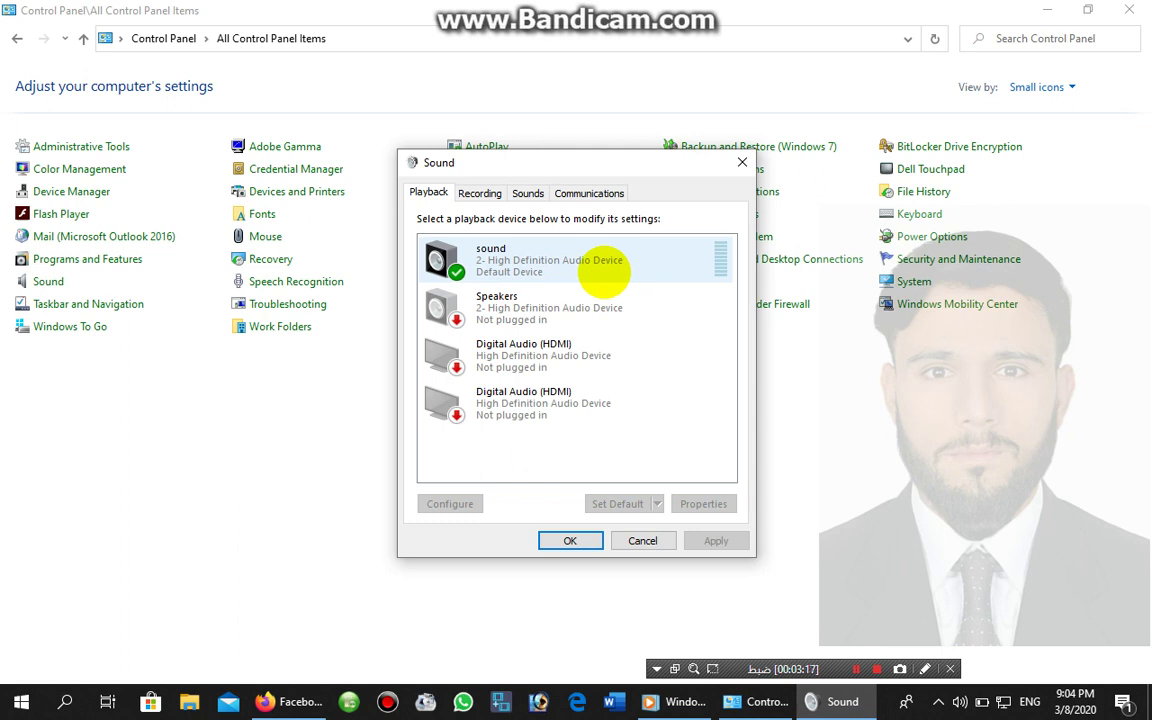
# - Configure the default playback device by testing the Stereo audio channels and completing the speaker setup
pyautogui.click(433, 435)
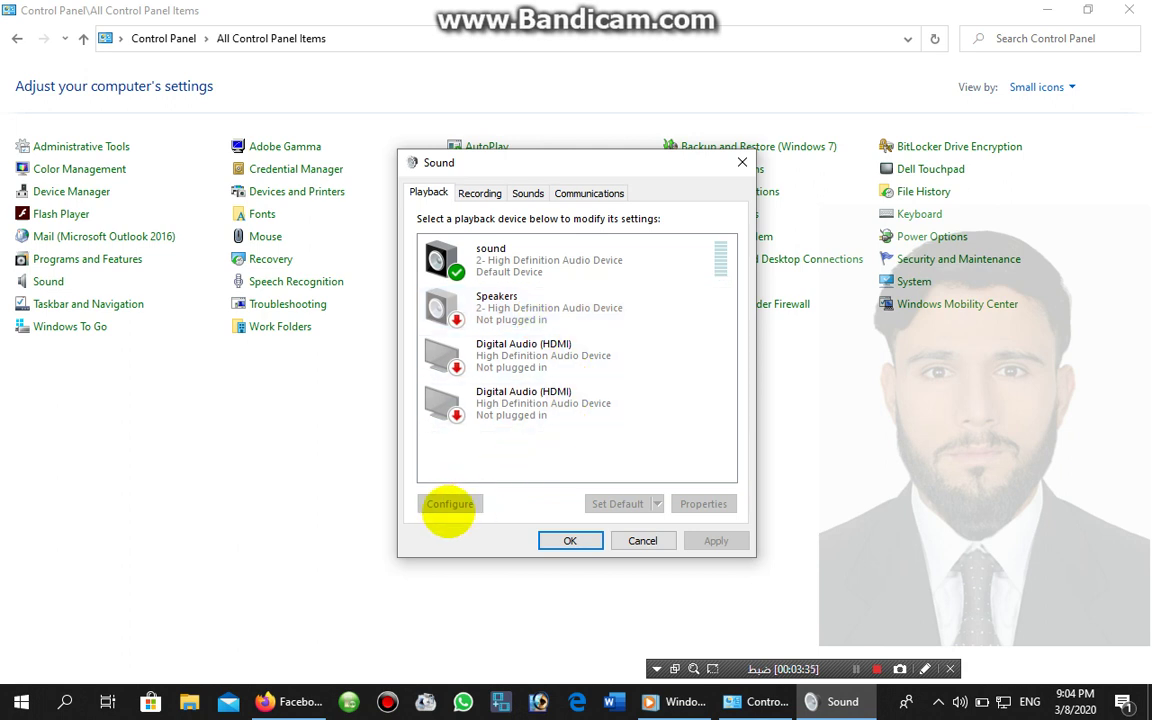
pyautogui.click(497, 258)
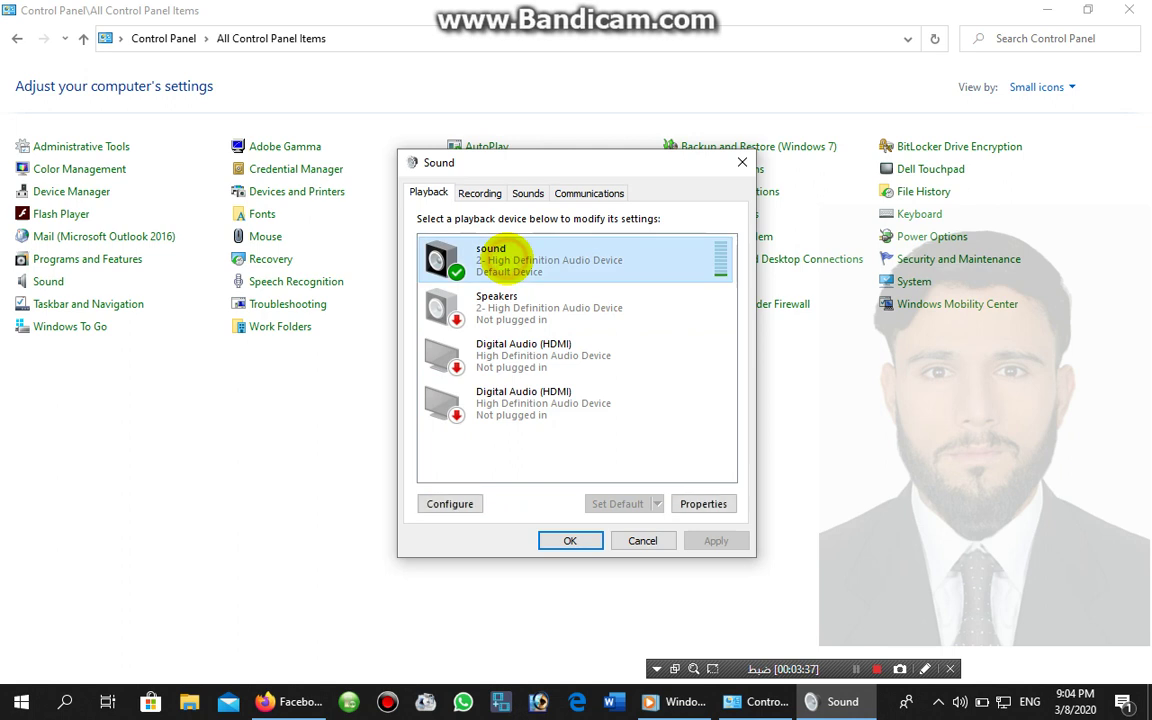
pyautogui.click(462, 506)
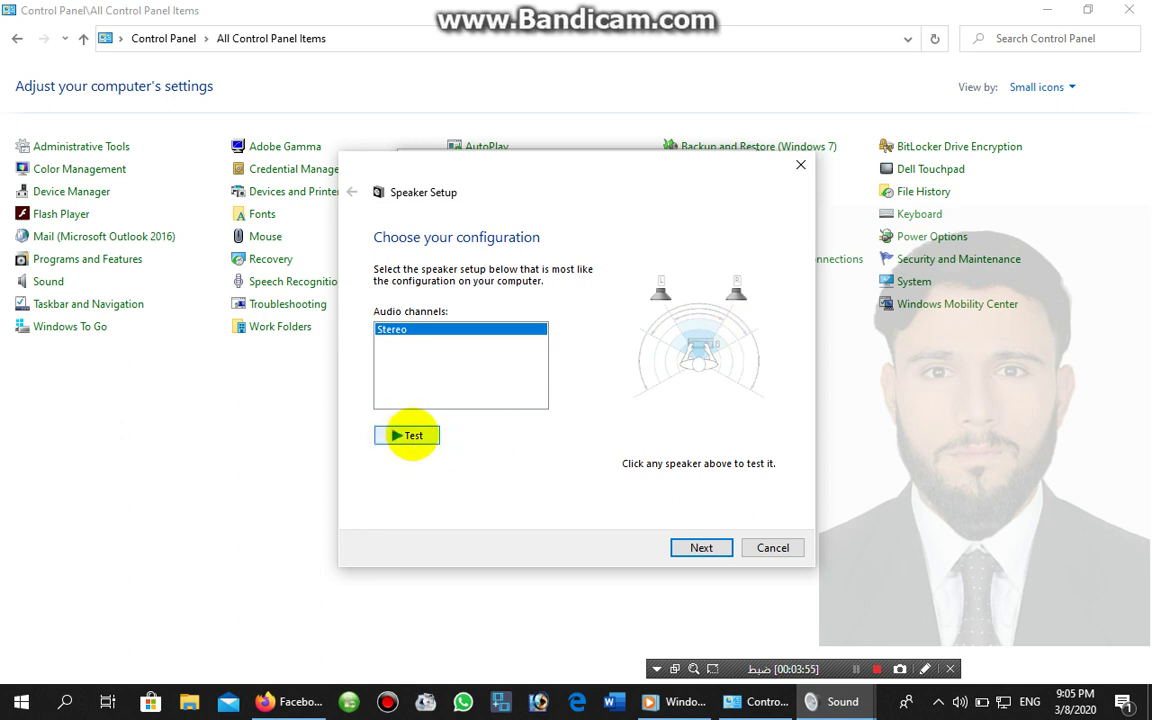
pyautogui.click(413, 435)
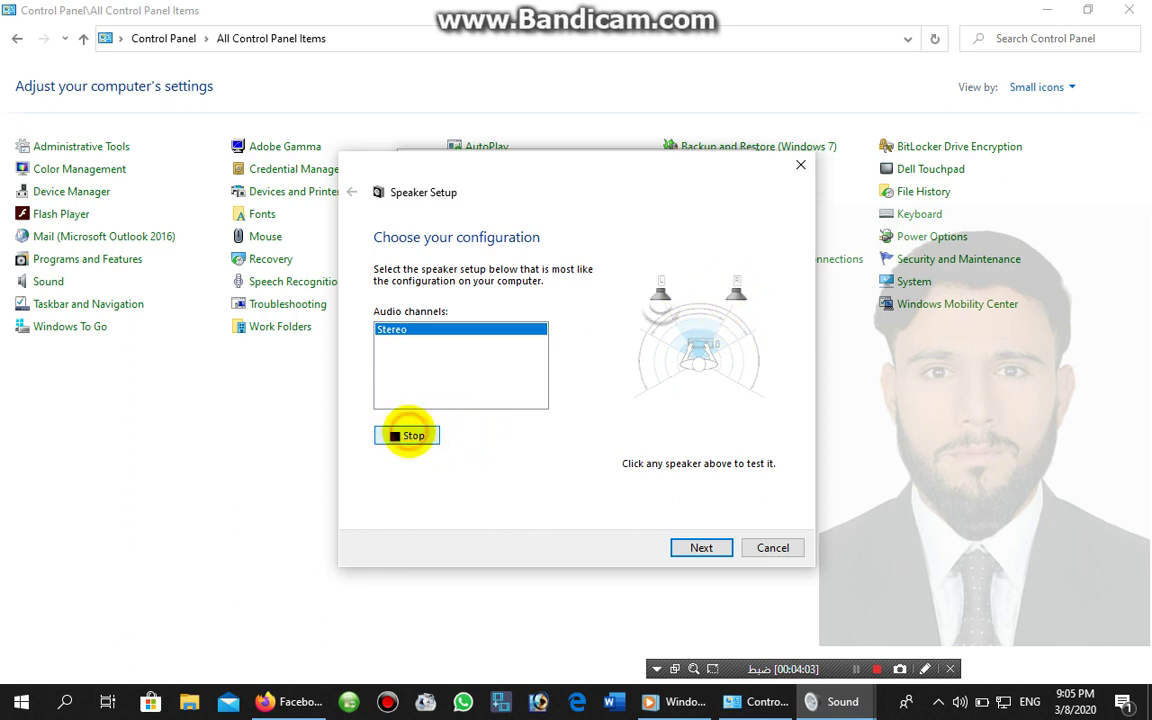
pyautogui.click(410, 436)
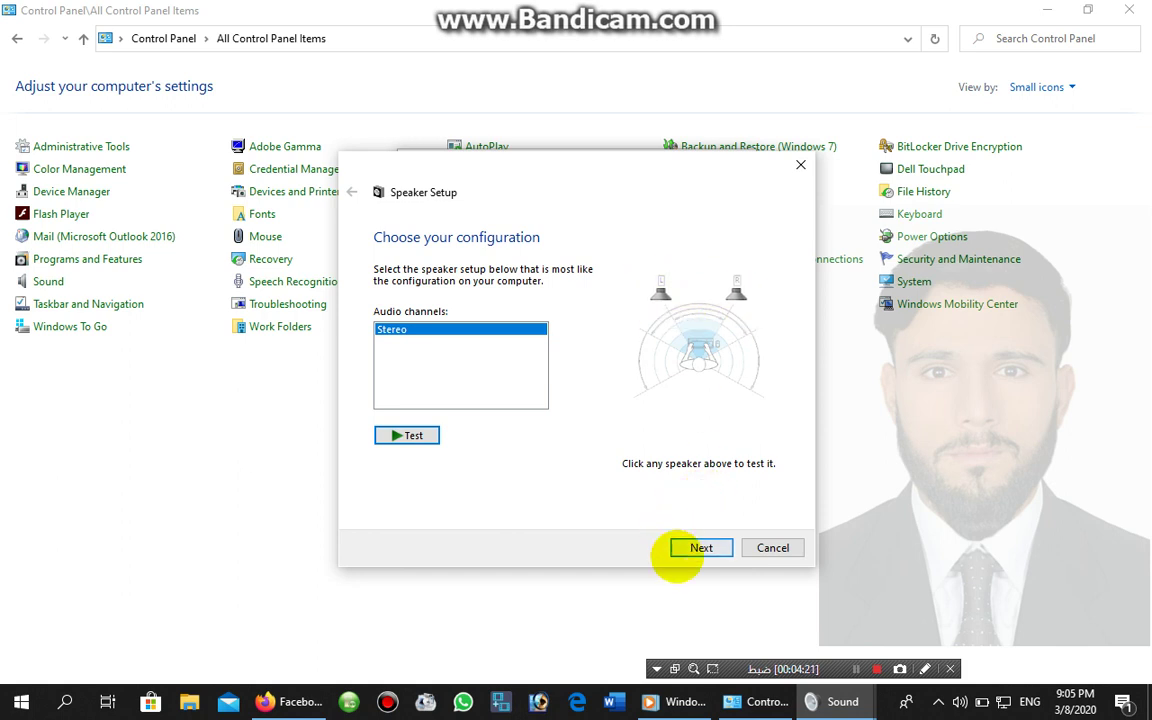
pyautogui.click(683, 550)
pyautogui.click(698, 548)
pyautogui.click(697, 548)
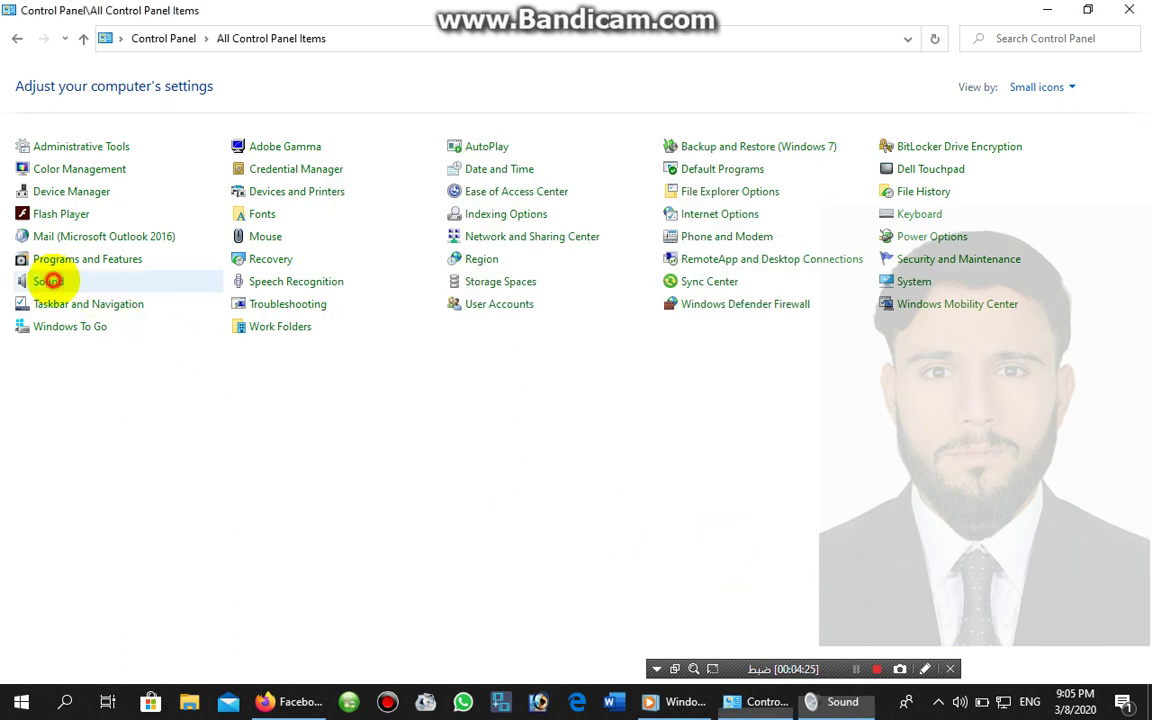
# - Return to the Sound settings and open the properties of the default playback device
pyautogui.click(48, 281)
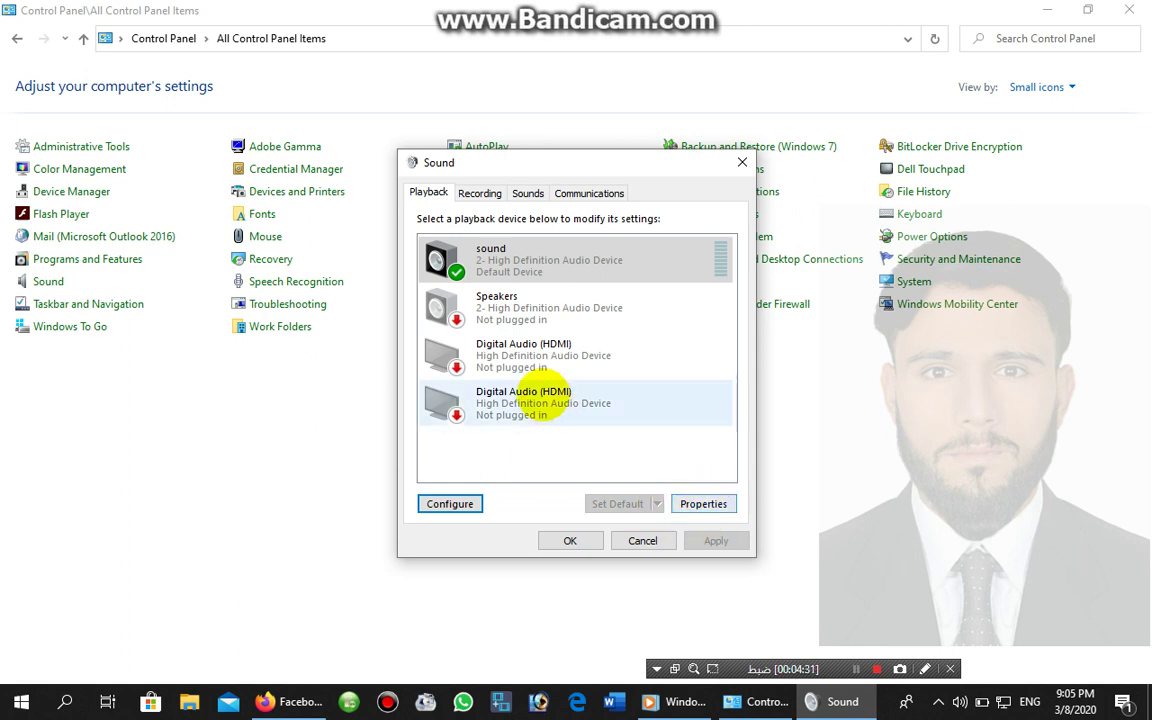
pyautogui.click(478, 358)
pyautogui.click(566, 460)
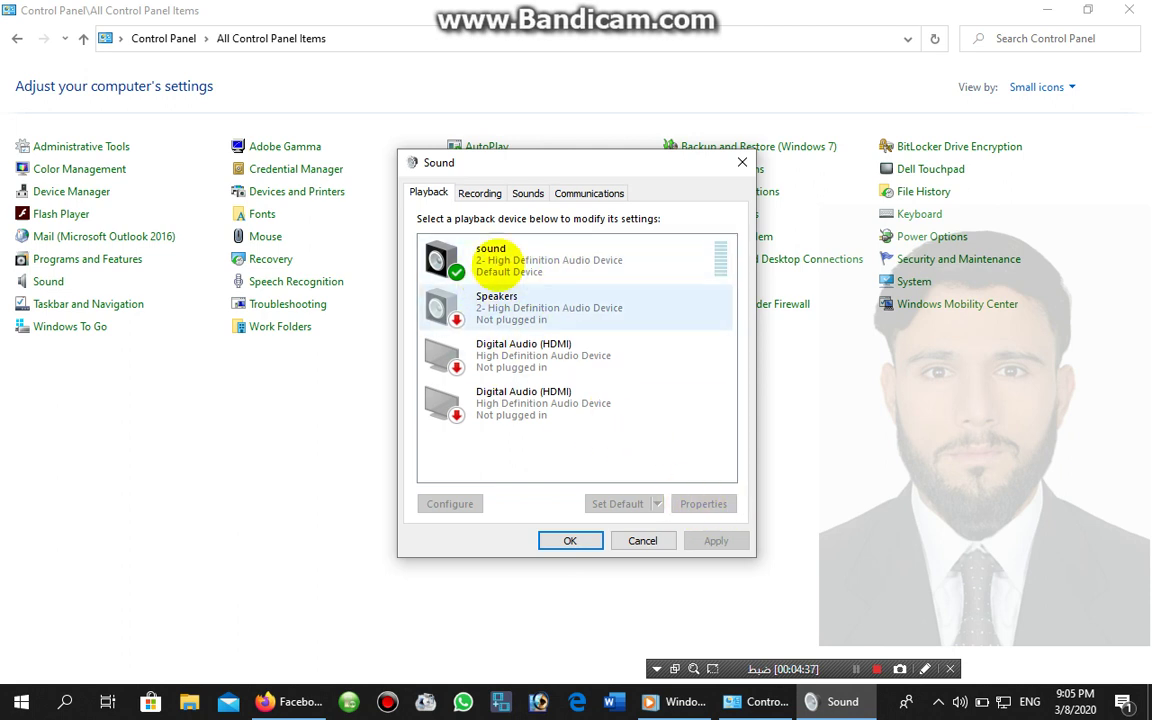
pyautogui.click(457, 260)
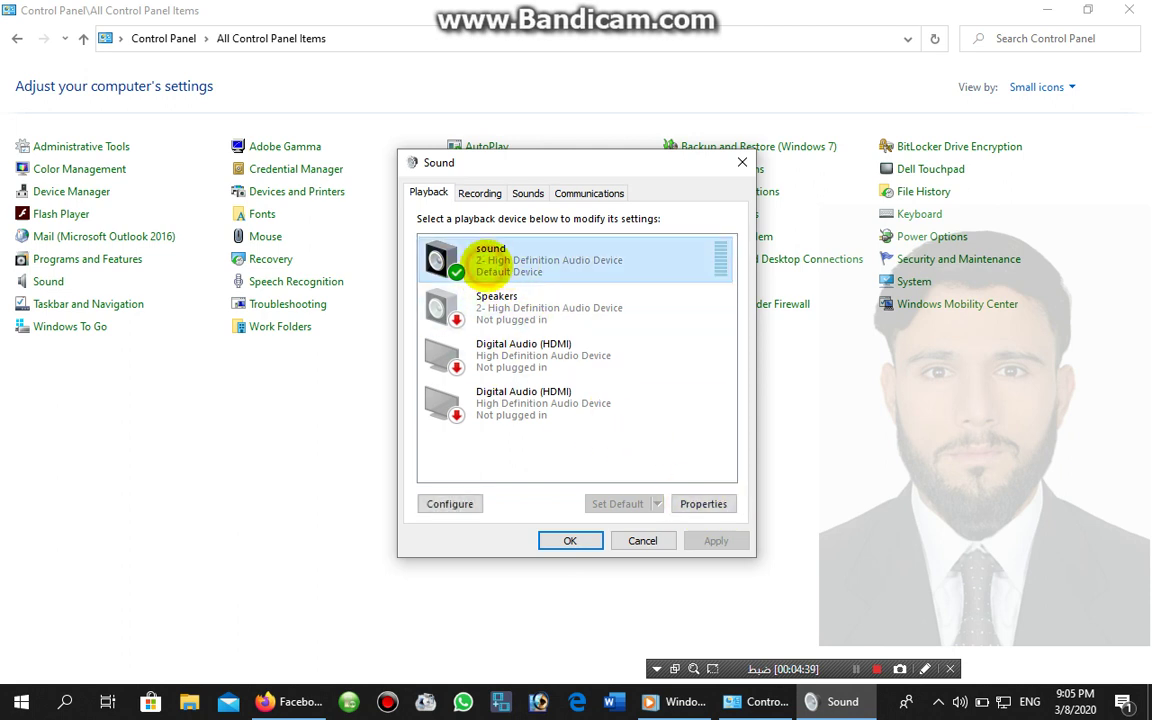
pyautogui.click(700, 503)
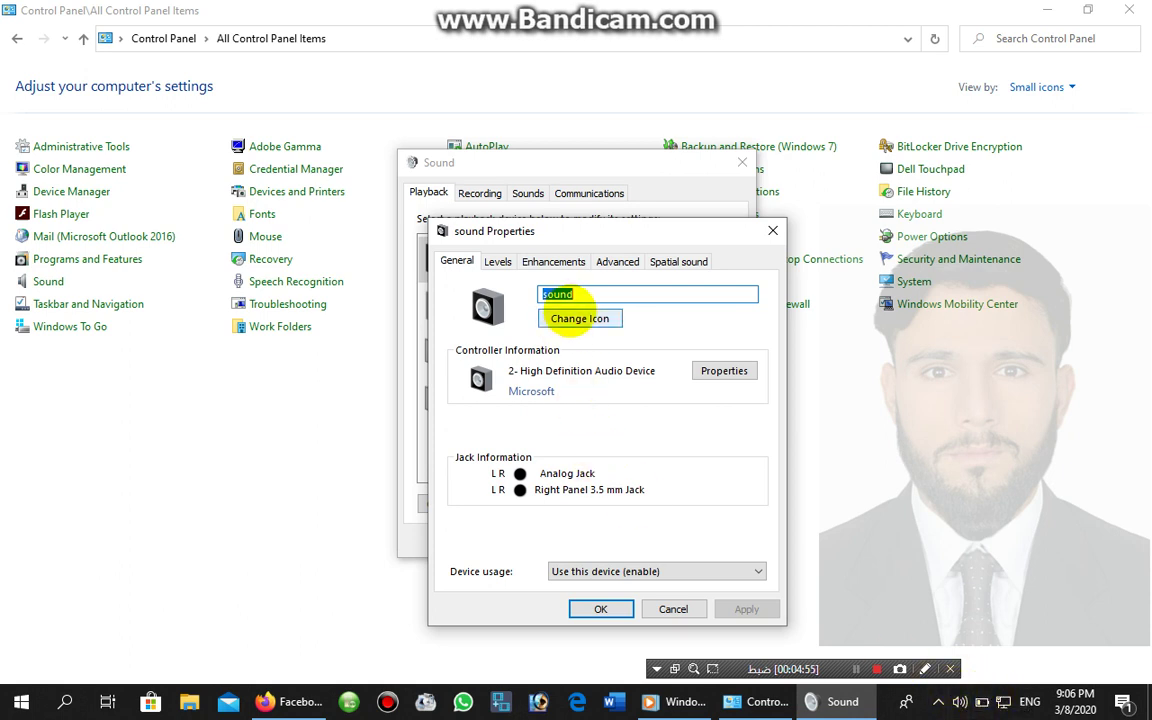
# - Rename the playback device to موزیک, apply it, and restore the name to "sound"
pyautogui.hotkey('alt', 'shift')
pyautogui.write('موزیک')
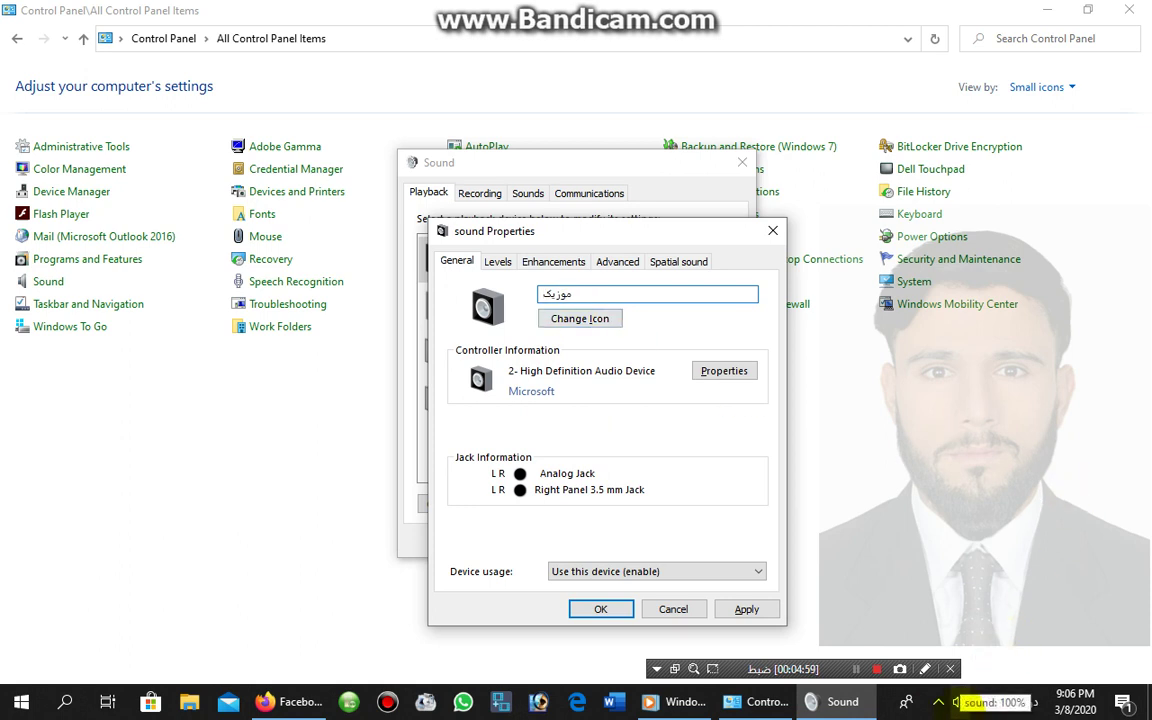
pyautogui.click(746, 609)
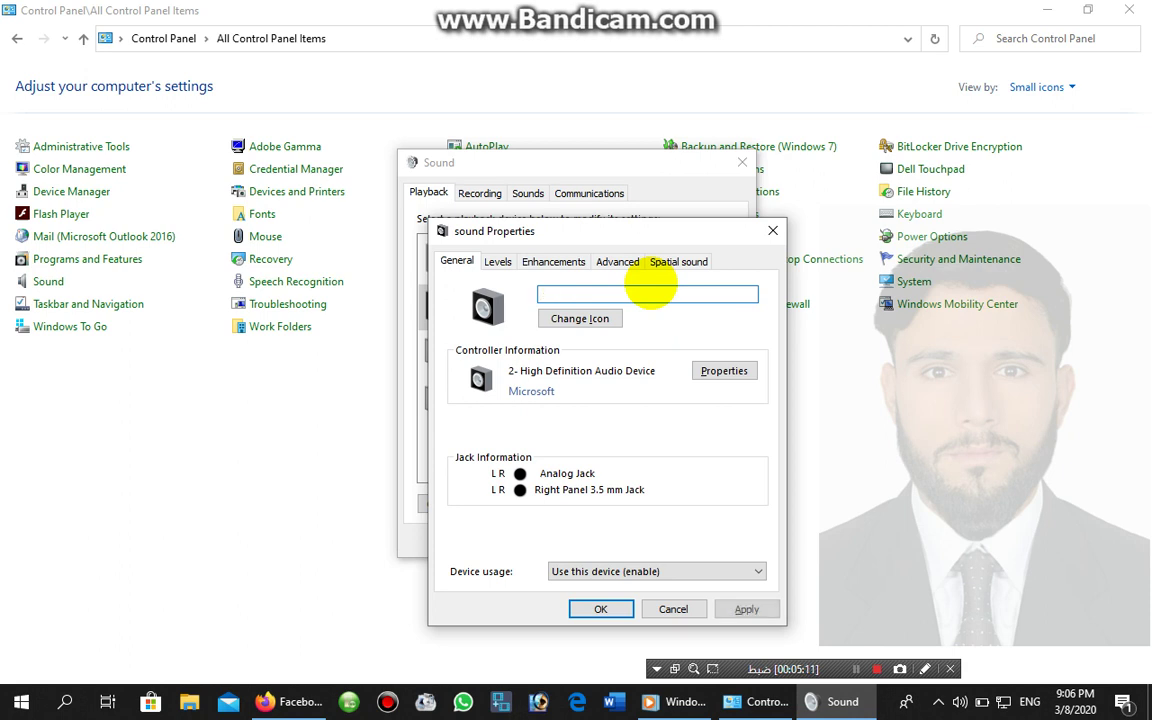
pyautogui.write('sound')
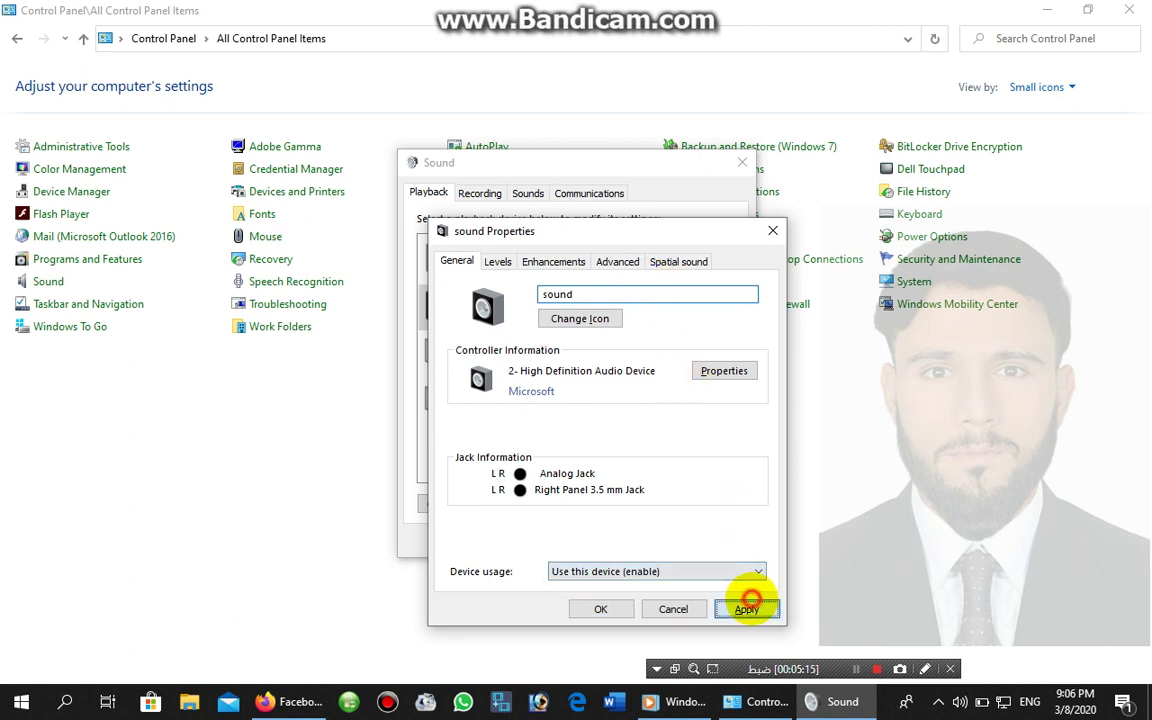
# - Apply the restored device name, change the playback device's icon to the round speaker cone, and view its audio controller's properties
pyautogui.click(746, 609)
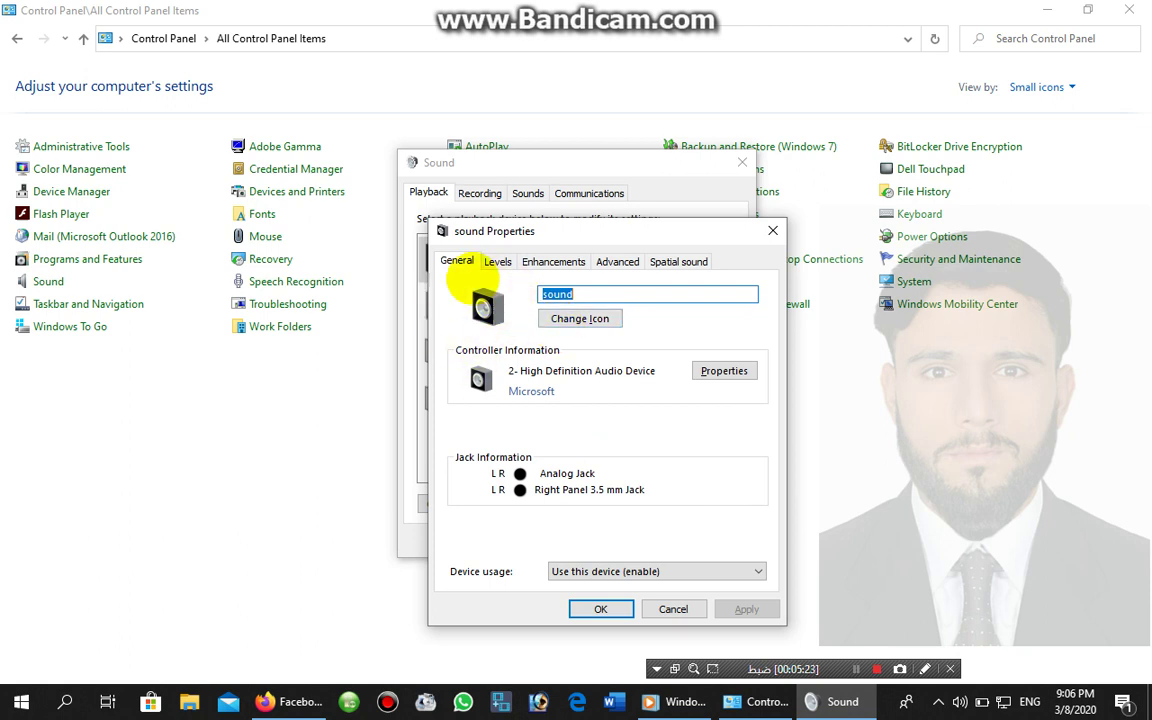
pyautogui.click(575, 320)
pyautogui.click(516, 420)
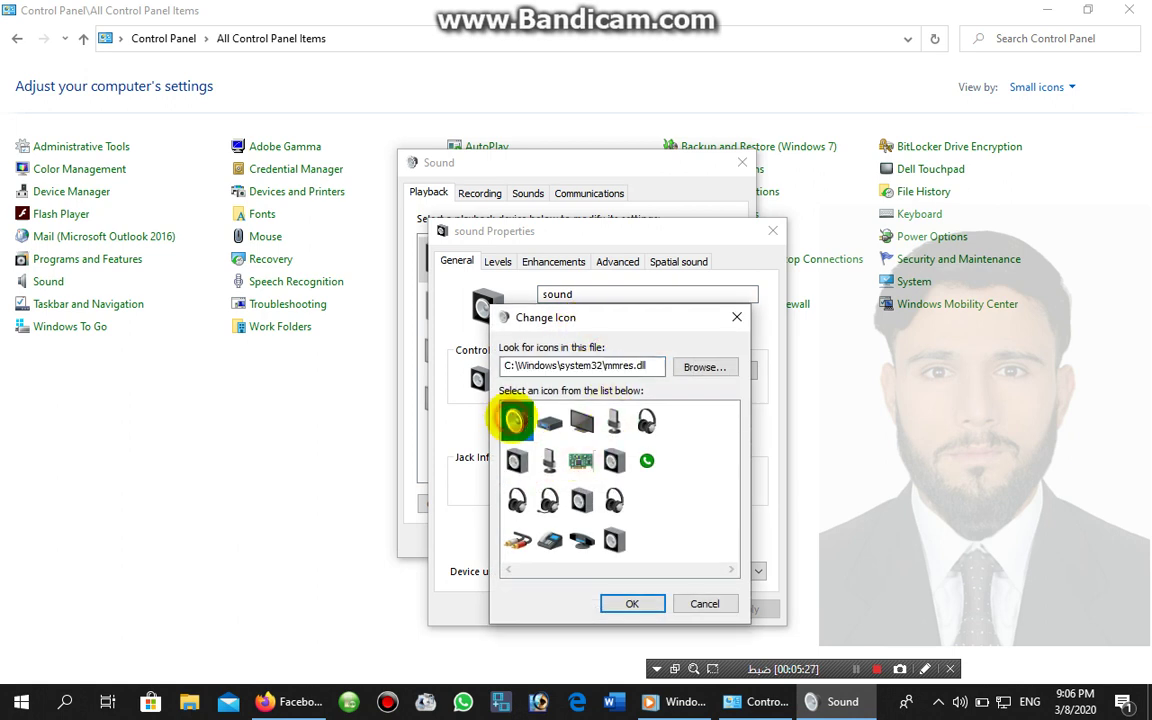
pyautogui.click(632, 603)
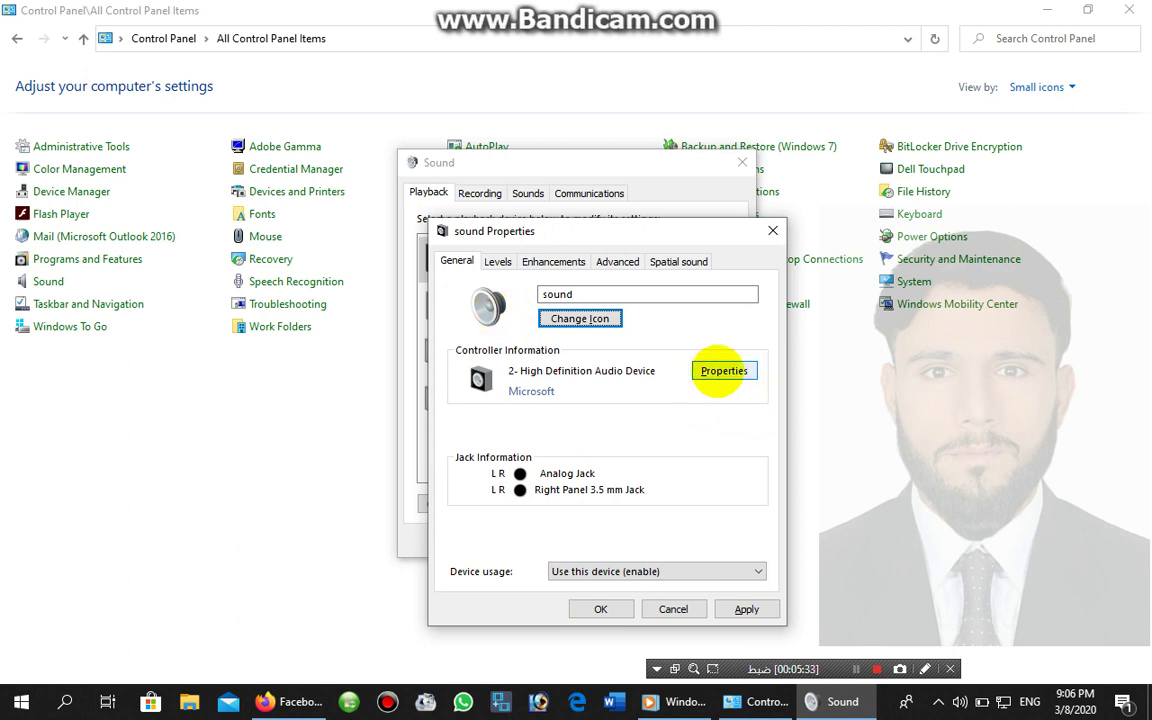
pyautogui.click(724, 370)
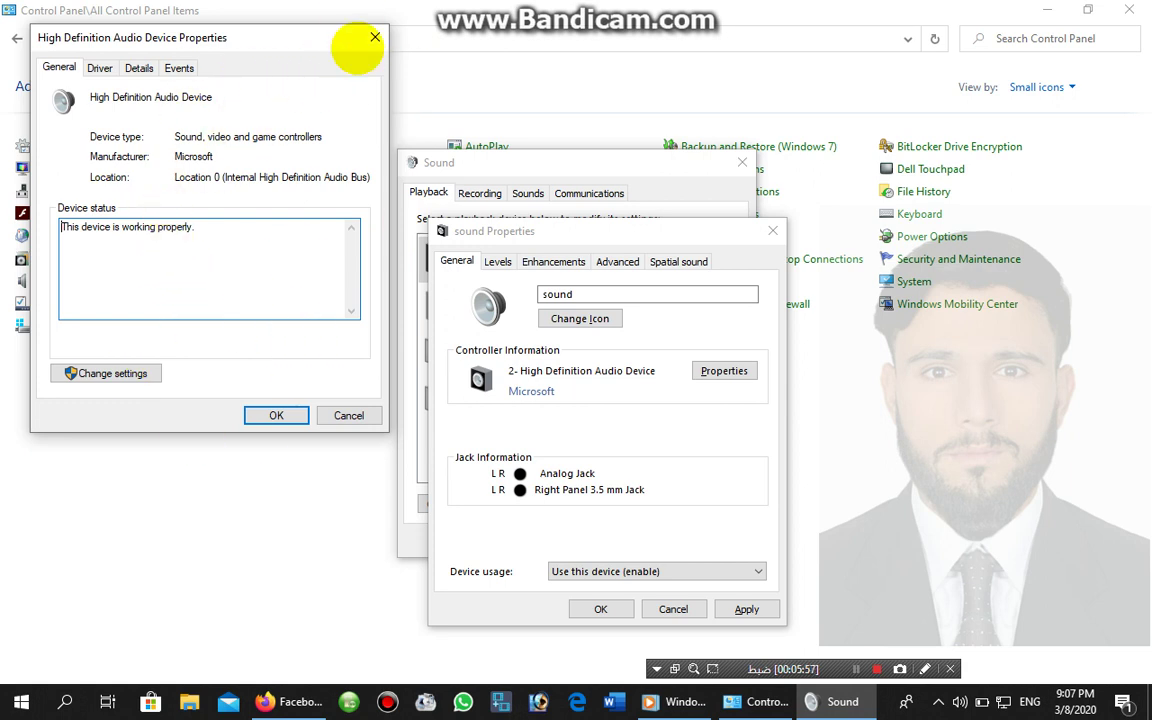
pyautogui.click(374, 37)
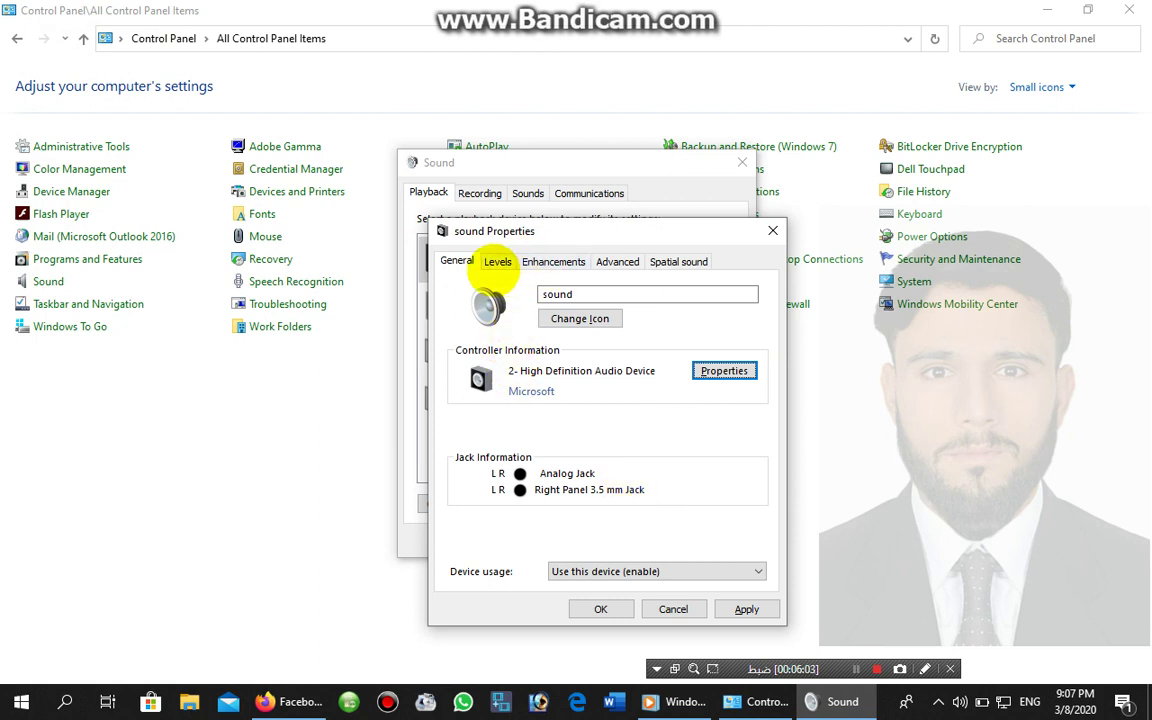
# - Check the system volume against the playback device's Speakers/Headphone level, lower that level to 0 and raise it back to 100
pyautogui.click(497, 262)
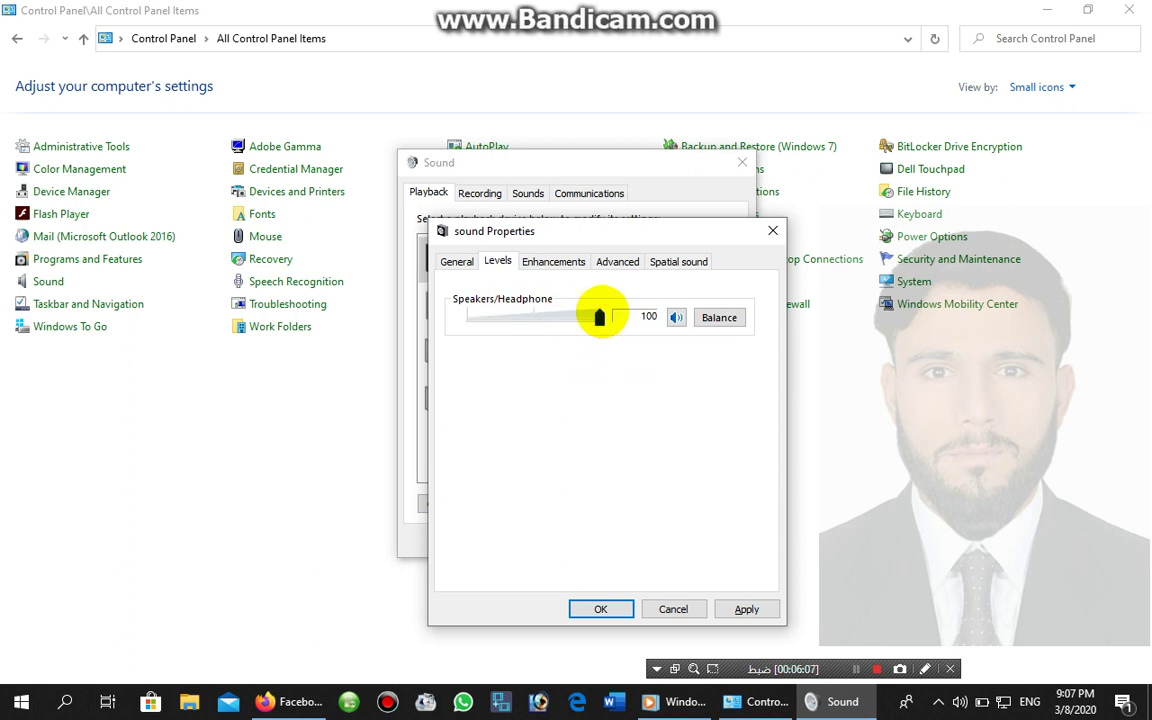
pyautogui.click(959, 702)
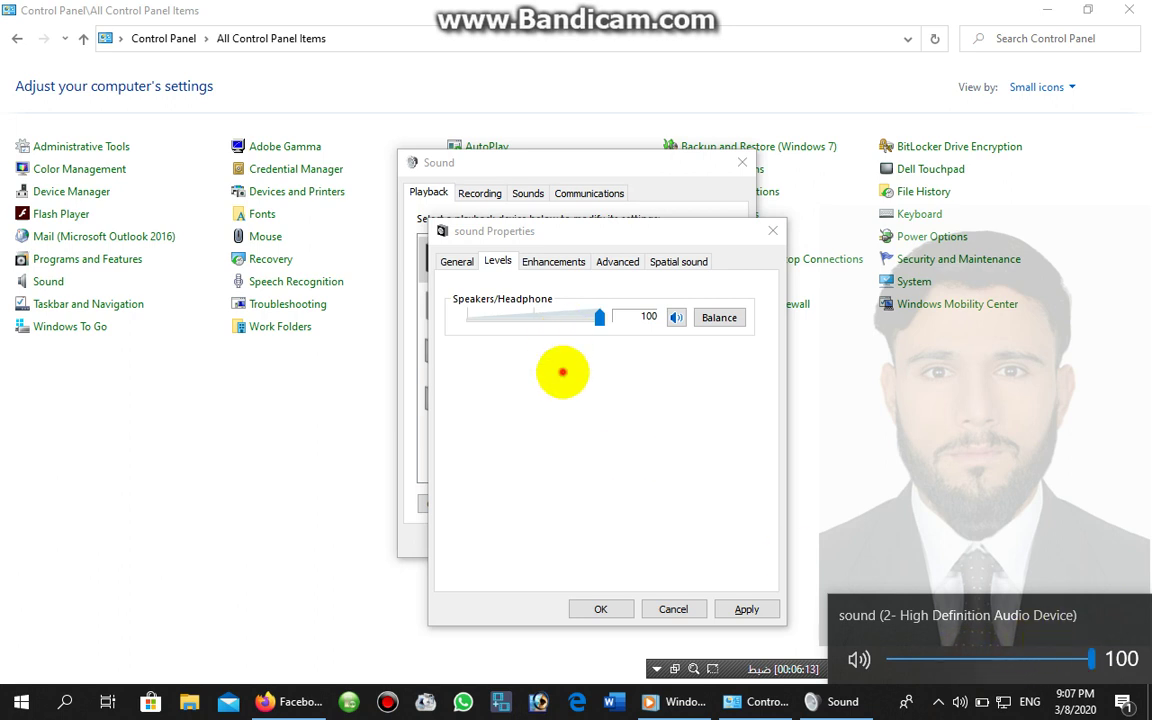
pyautogui.click(561, 373)
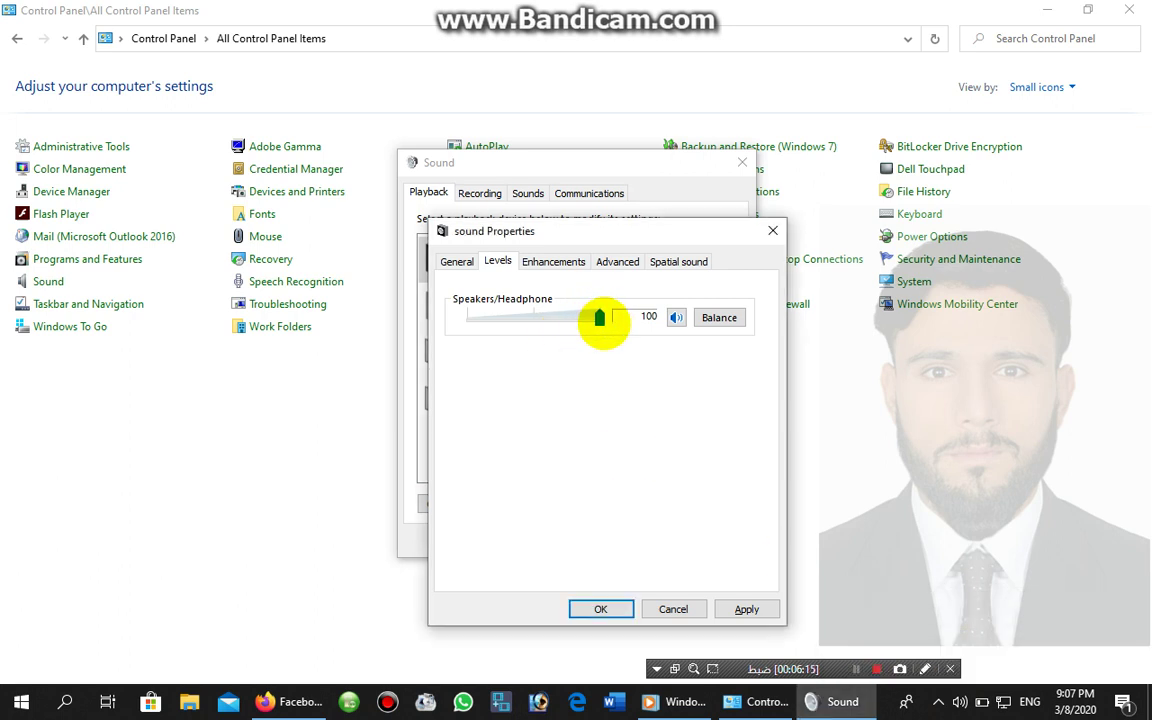
pyautogui.moveTo(598, 320); pyautogui.dragTo(437, 334)
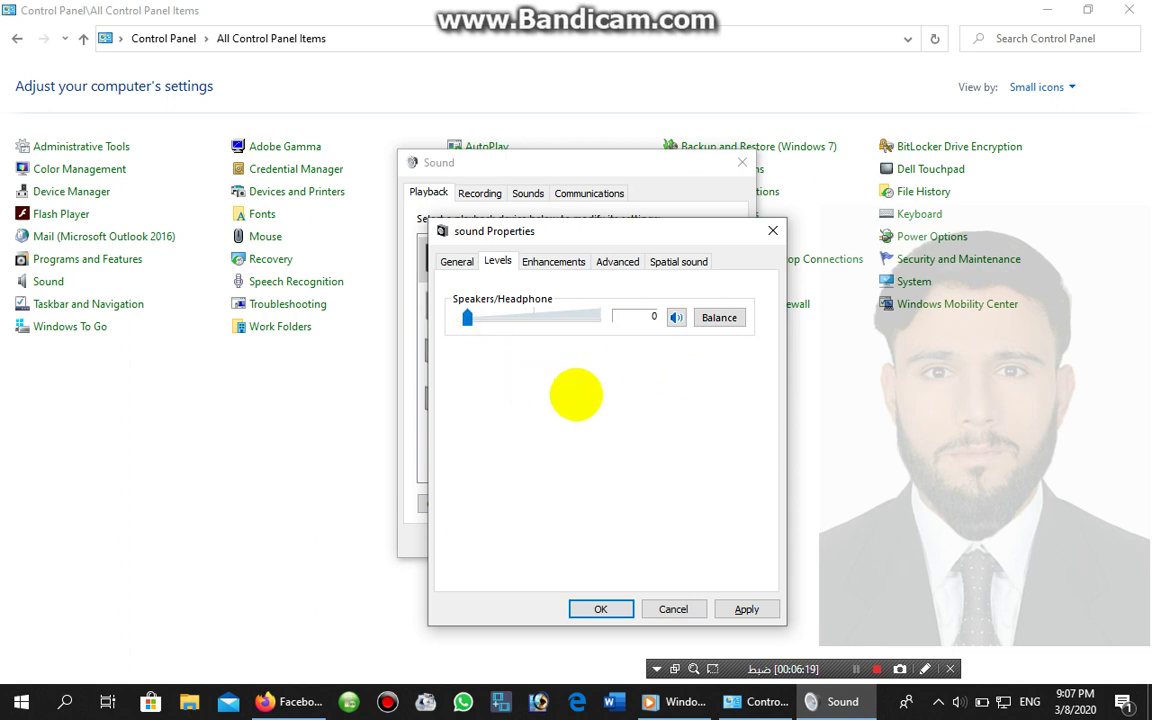
pyautogui.moveTo(465, 317); pyautogui.dragTo(660, 362)
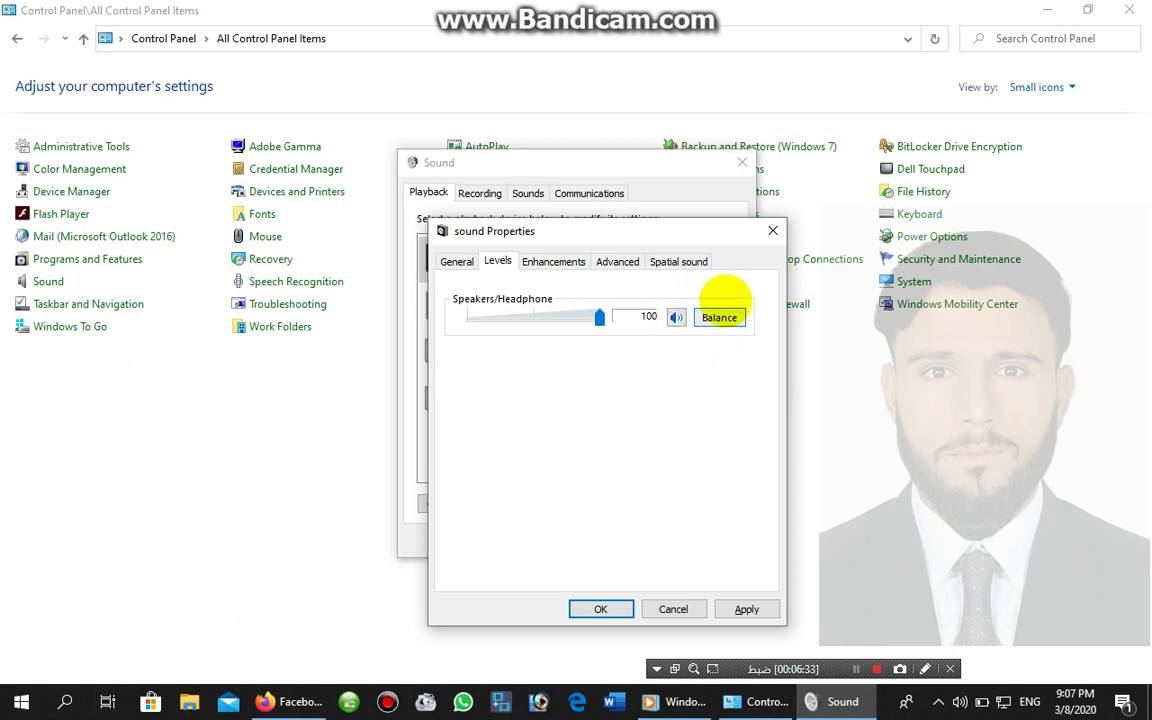
# - Demonstrate the playback device's balance by lowering the R and L channels to 0 one at a time and returning each to 100
pyautogui.click(714, 320)
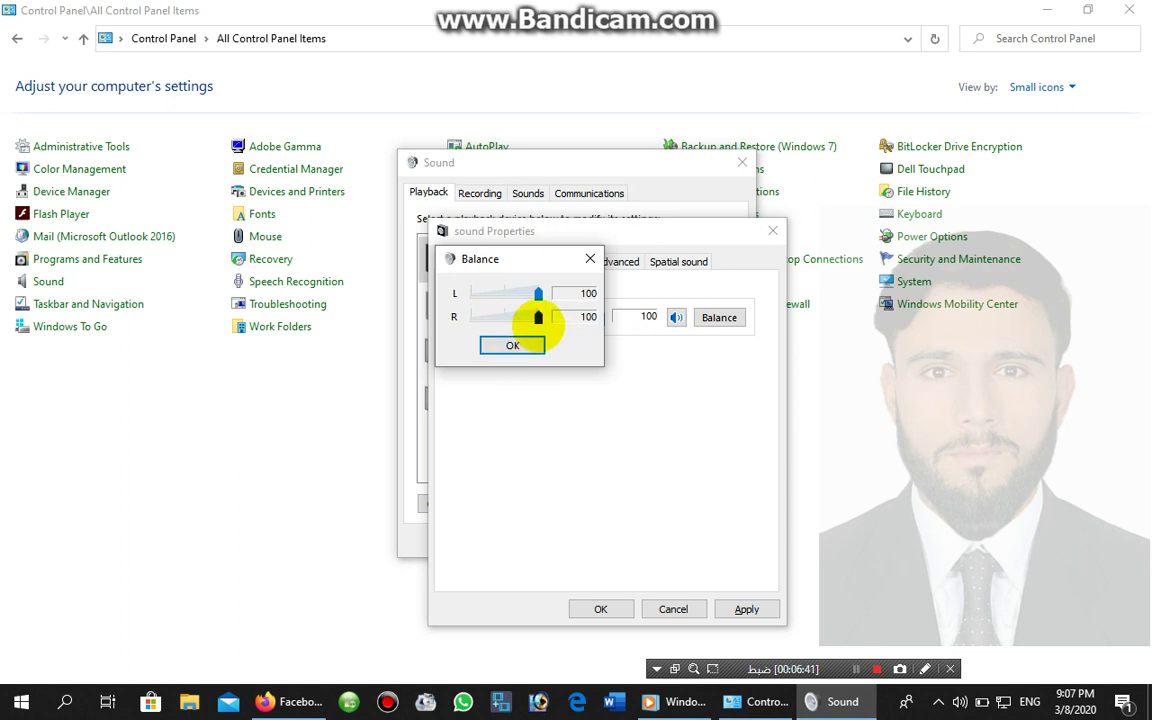
pyautogui.moveTo(538, 317); pyautogui.dragTo(385, 320)
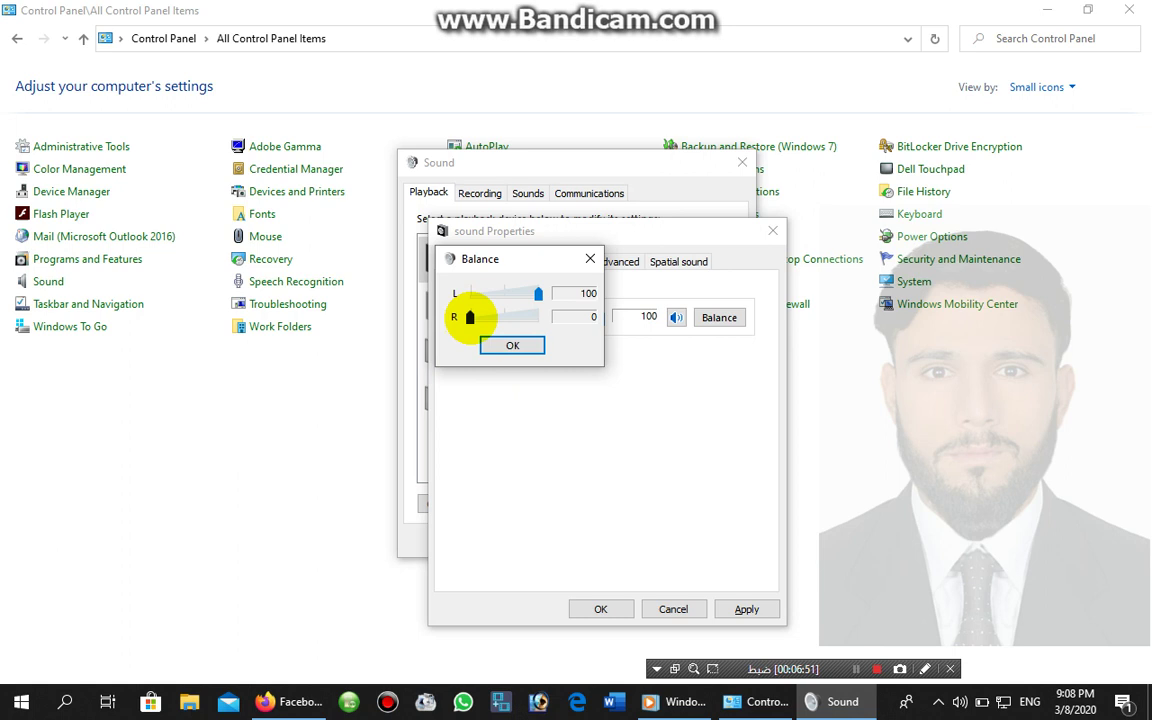
pyautogui.moveTo(470, 317); pyautogui.dragTo(540, 317)
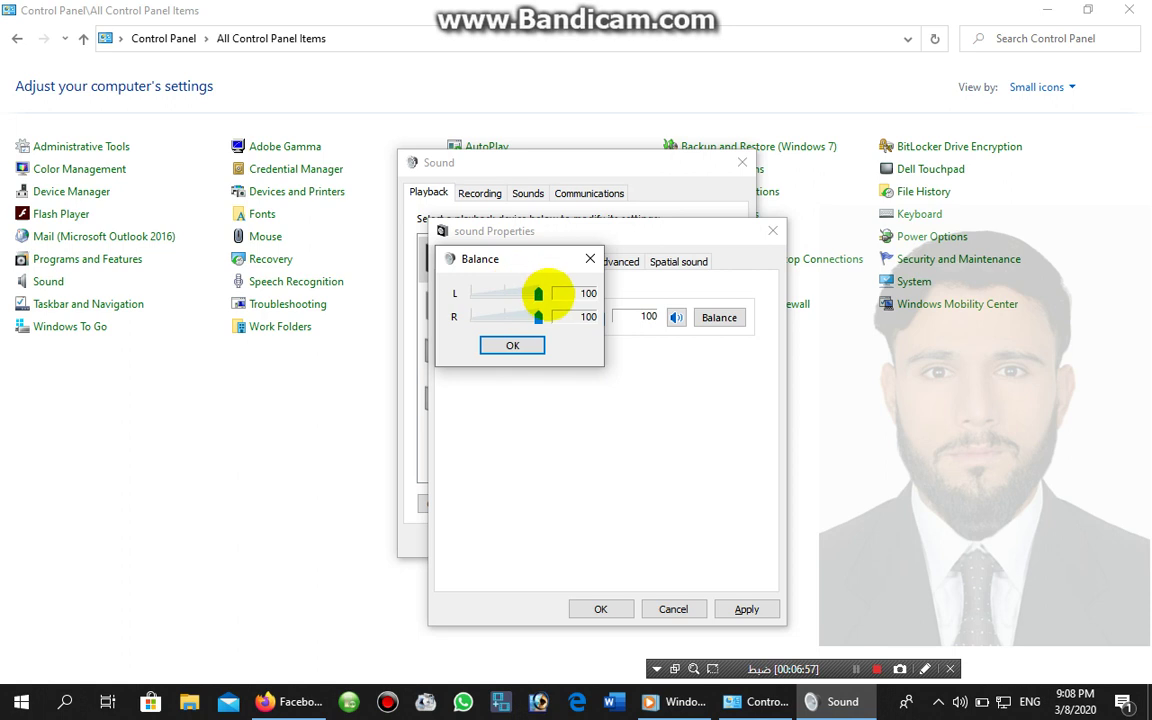
pyautogui.moveTo(537, 293); pyautogui.dragTo(390, 310)
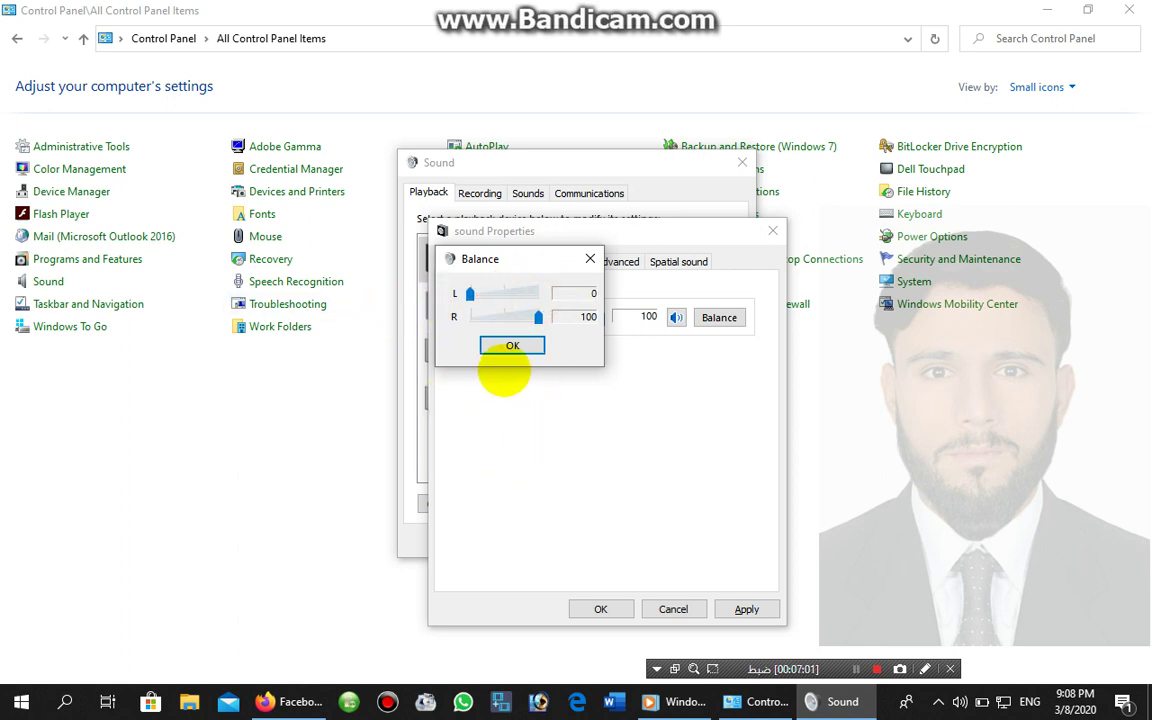
pyautogui.moveTo(470, 293); pyautogui.dragTo(540, 293)
pyautogui.click(511, 347)
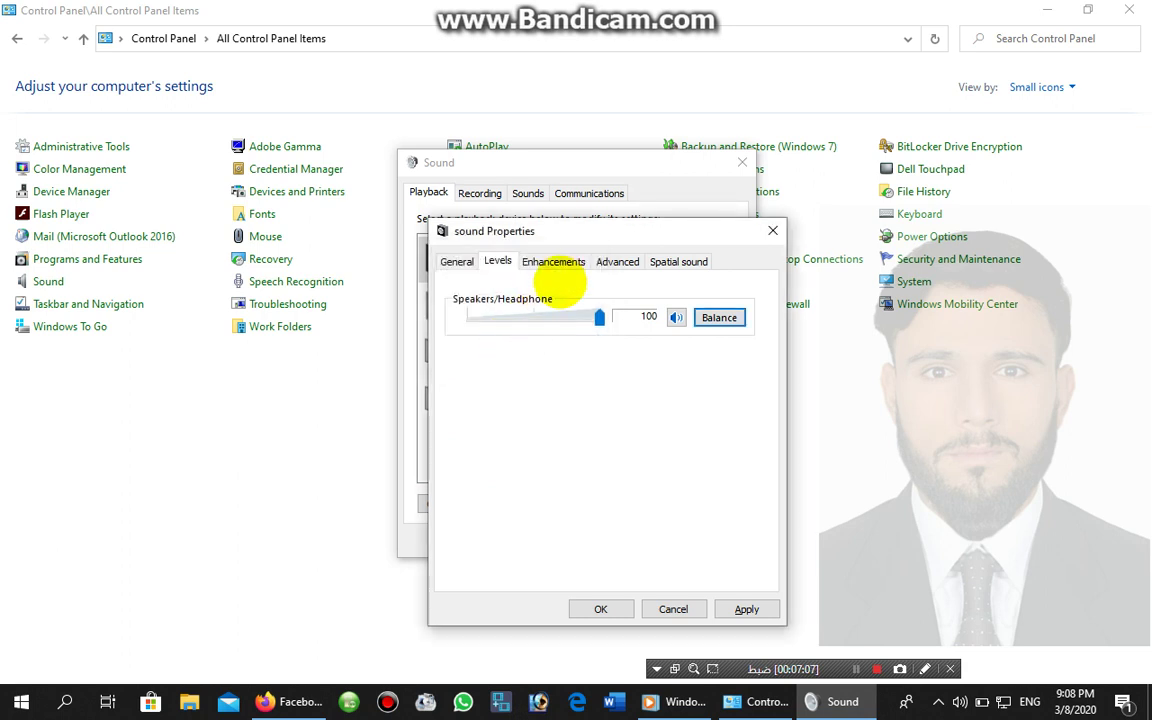
# - Turn off the playback device's Virtual Surround enhancement, try Loudness Equalization, and cancel out of the device properties
pyautogui.click(553, 261)
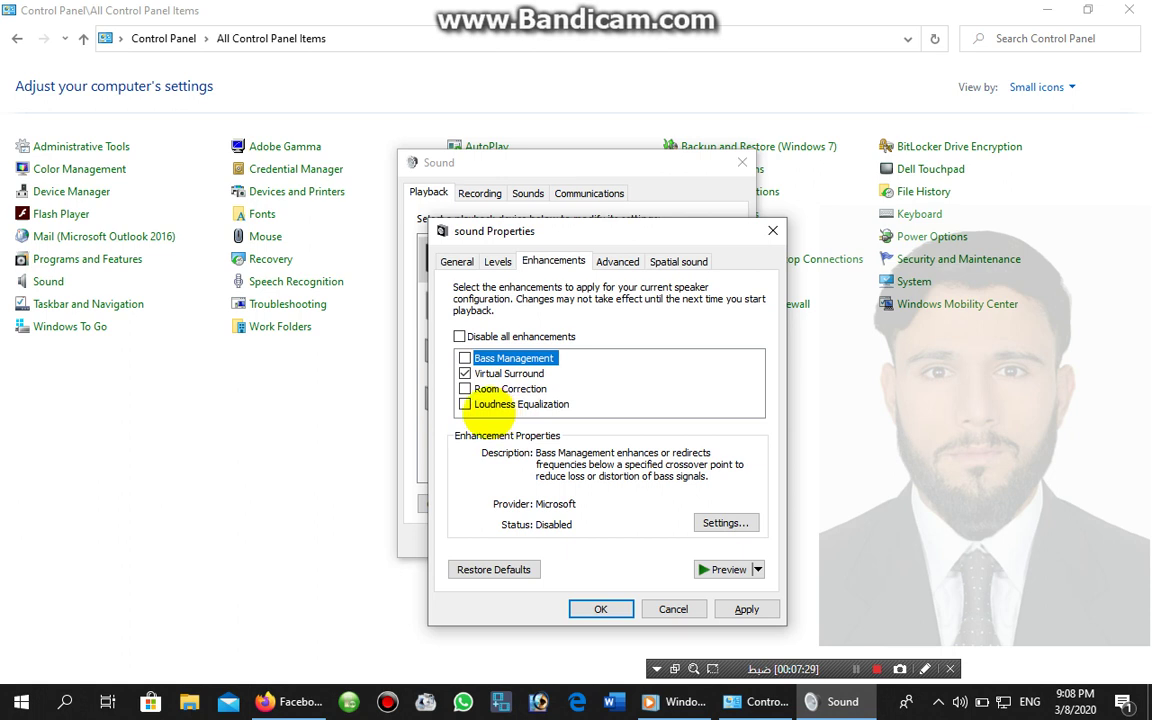
pyautogui.click(958, 702)
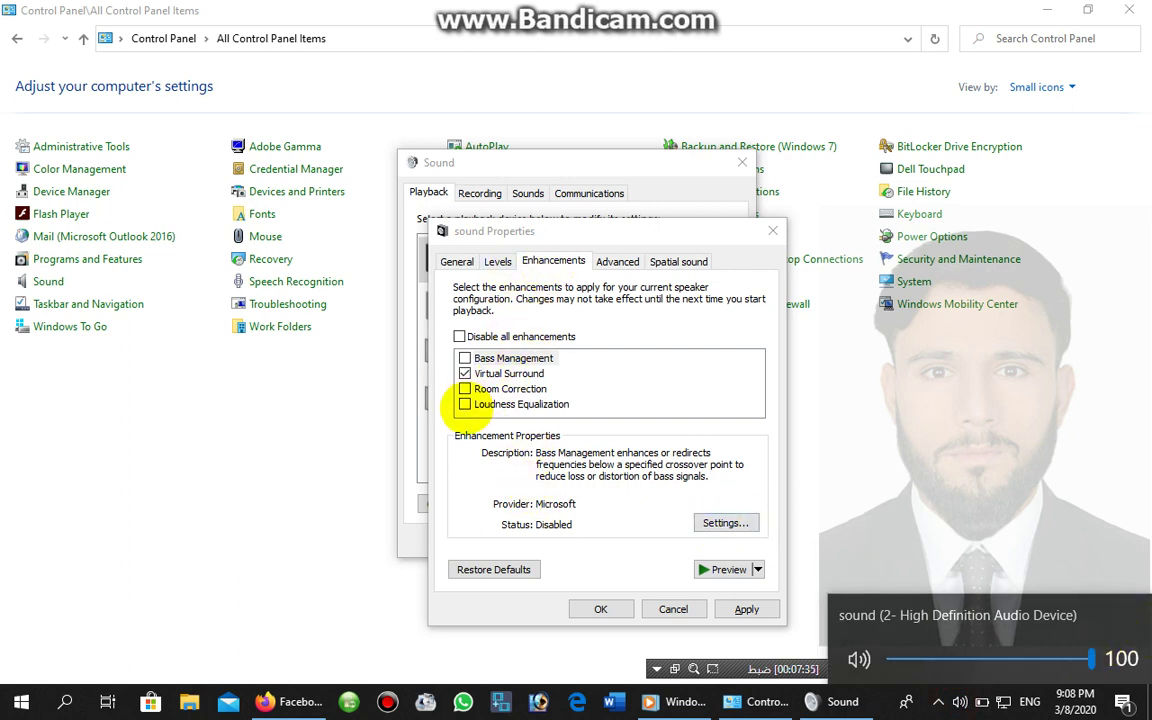
pyautogui.click(465, 373)
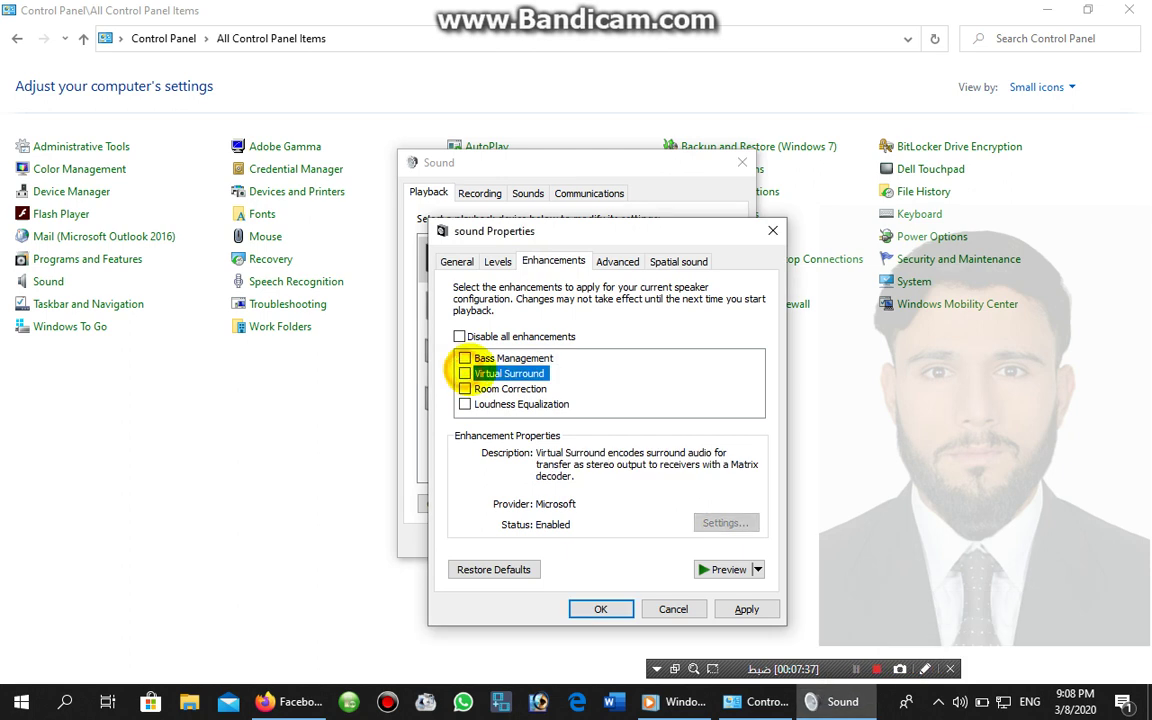
pyautogui.click(465, 404)
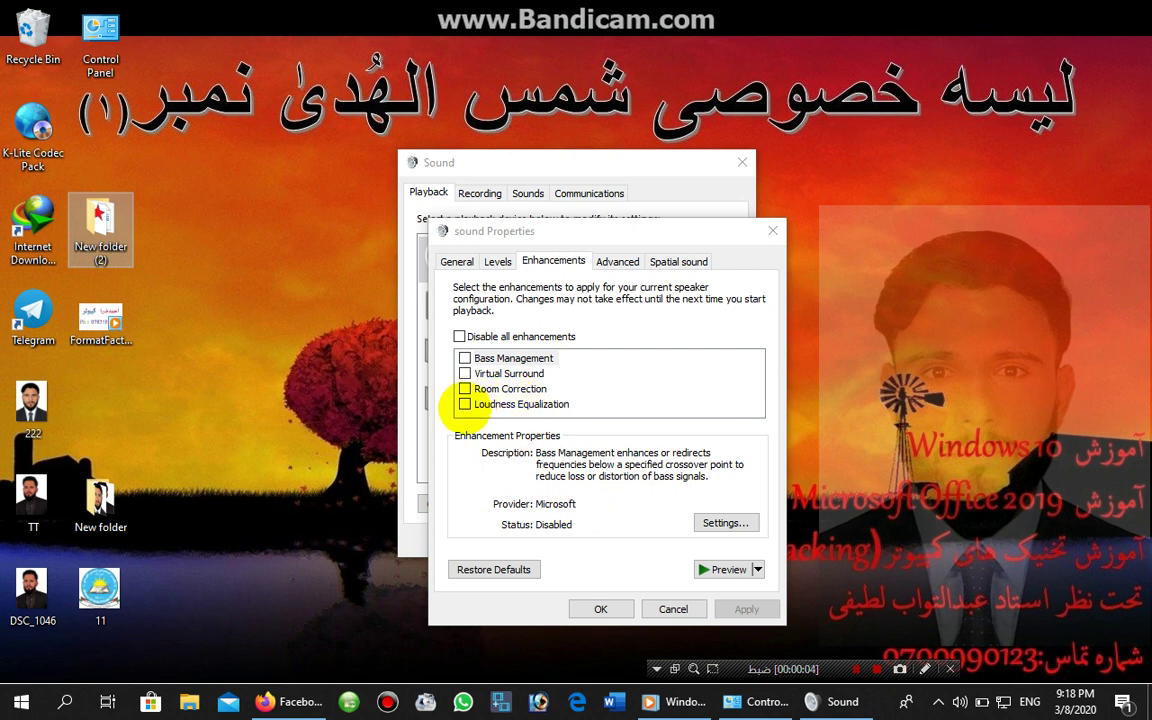
pyautogui.click(464, 404)
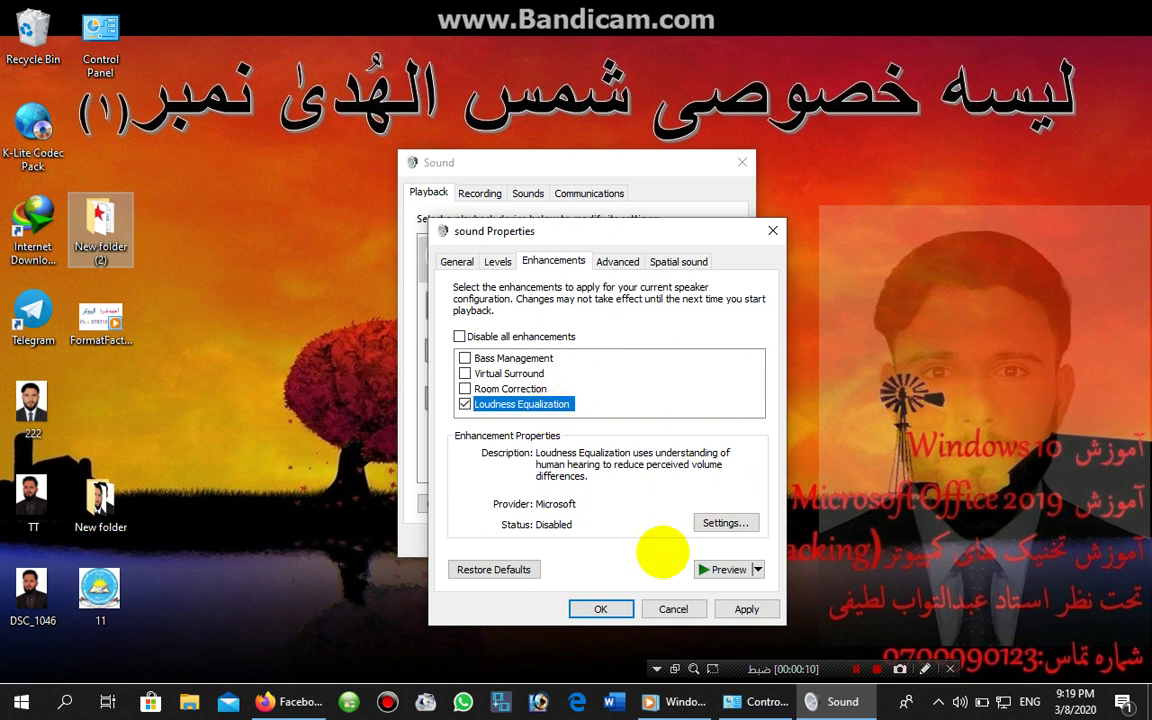
pyautogui.click(673, 609)
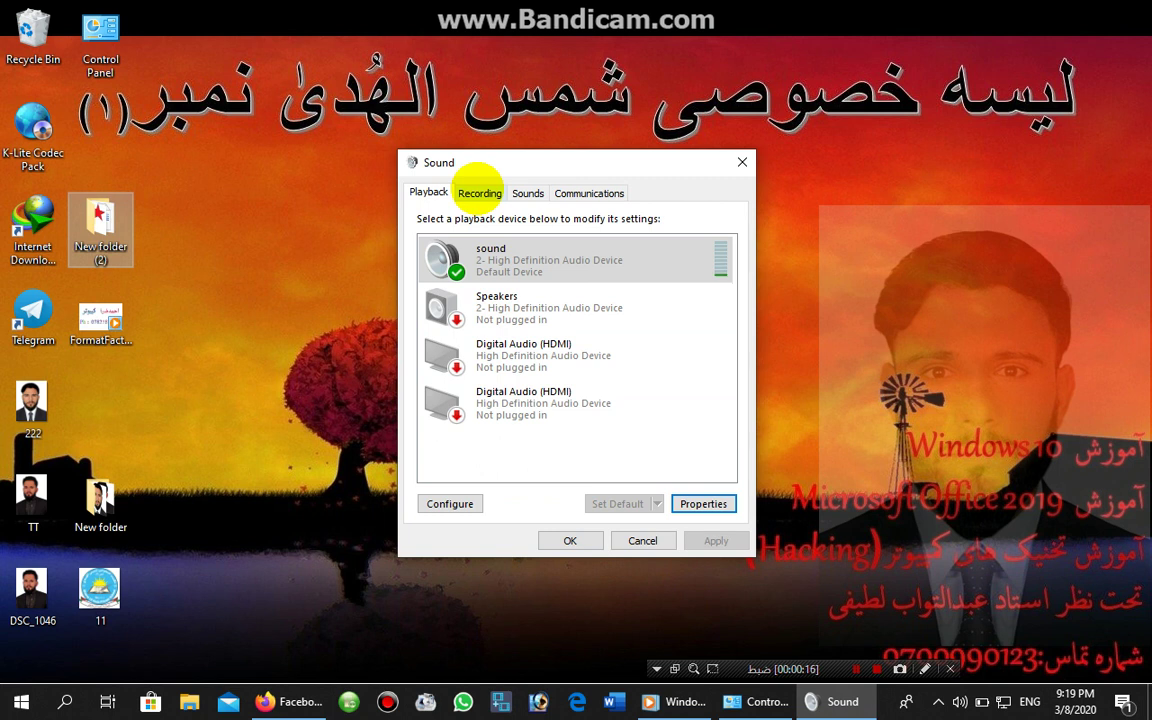
# - Examine the microphones listed among the recording devices
pyautogui.click(479, 190)
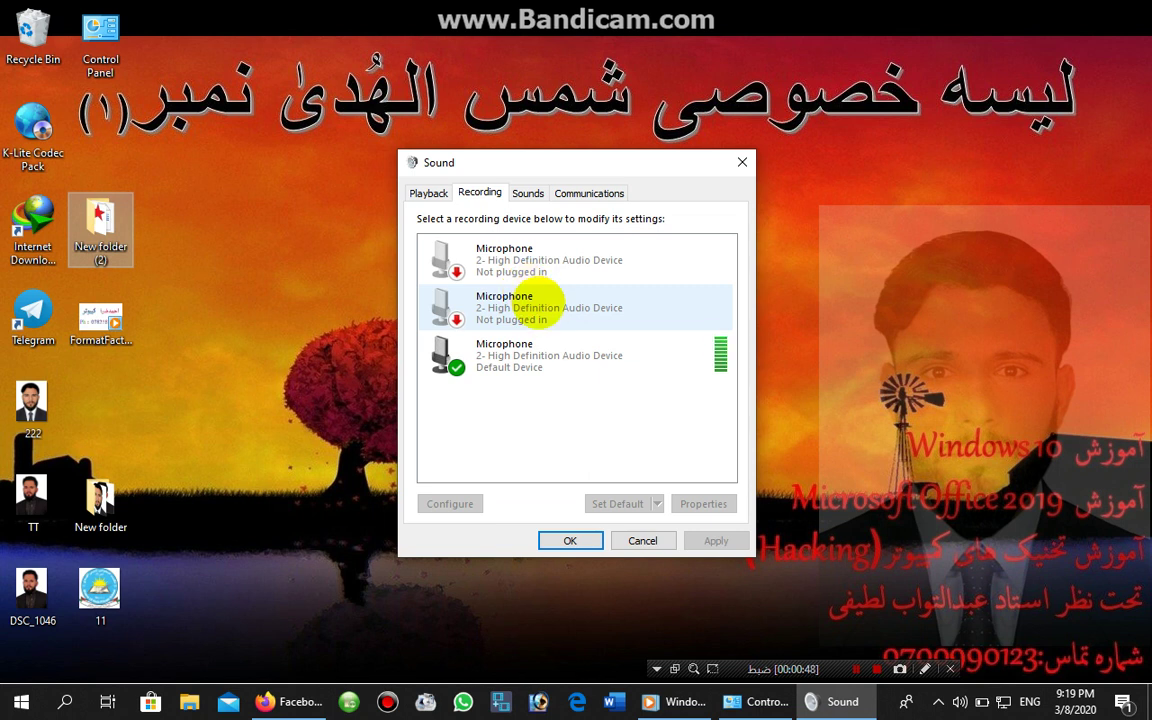
pyautogui.click(540, 420)
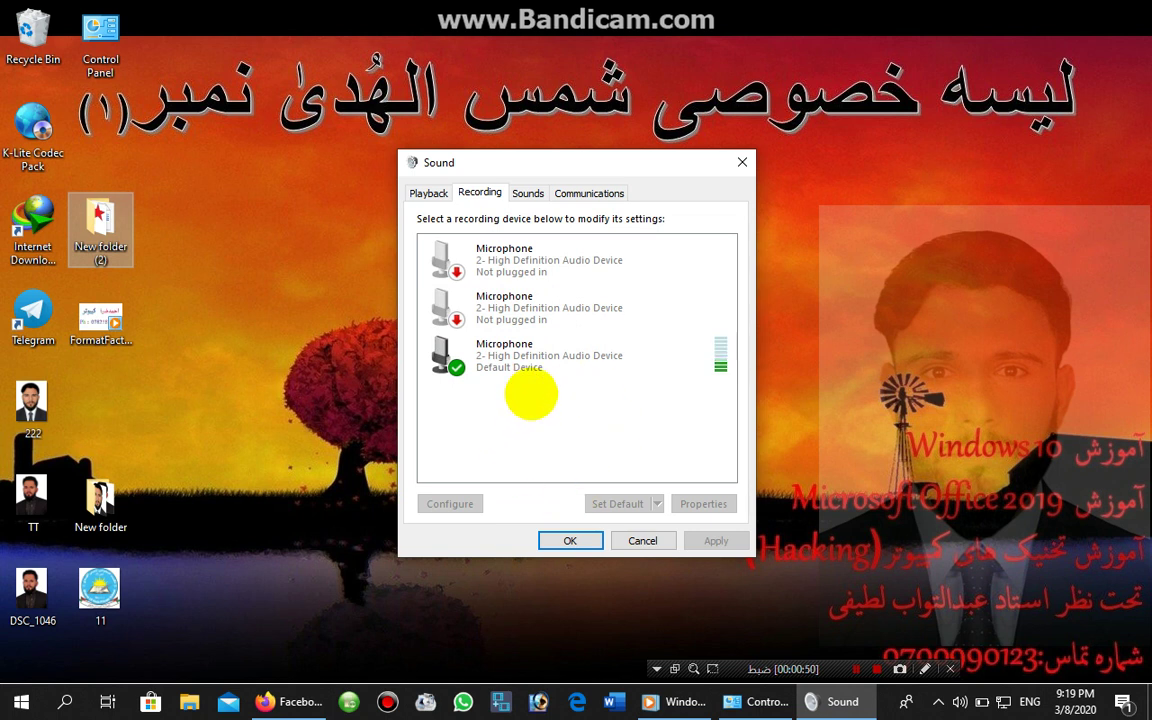
pyautogui.click(545, 350)
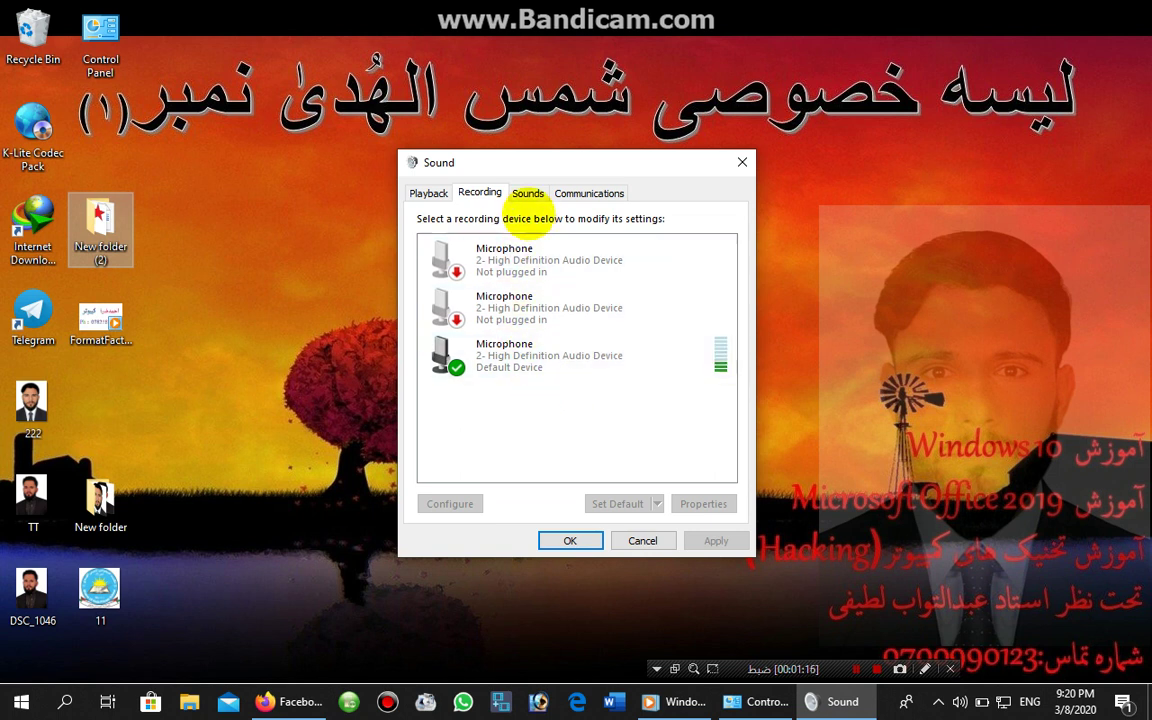
# - Look through the program events that can have sounds and set the sound scheme to Windows Default
pyautogui.click(528, 193)
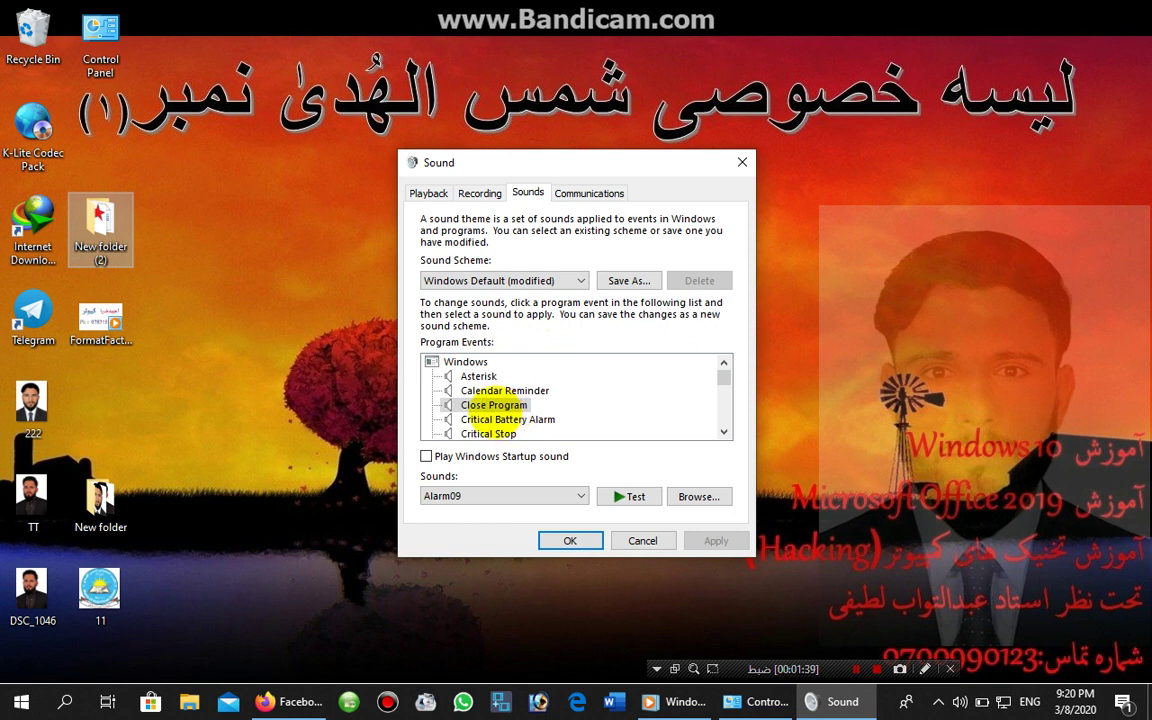
pyautogui.scroll(-3, 490, 405)
pyautogui.scroll(2, 490, 405)
pyautogui.scroll(-1, 490, 405)
pyautogui.scroll(2, 490, 402)
pyautogui.click(440, 281)
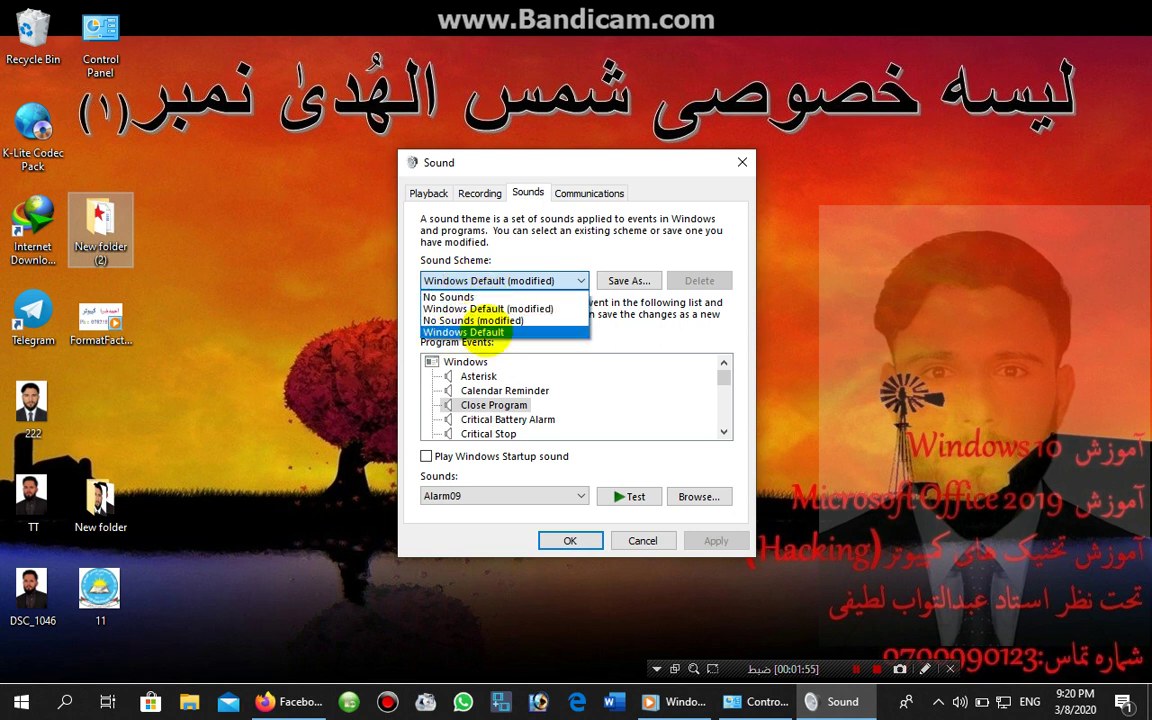
pyautogui.click(497, 333)
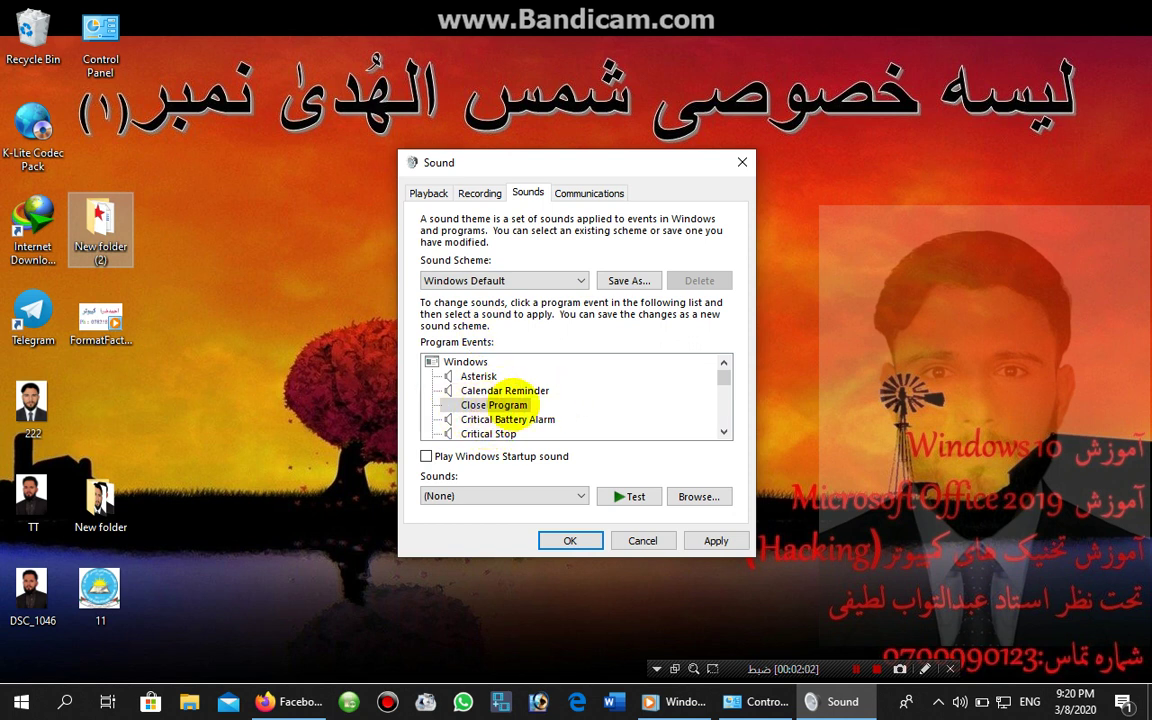
# - Assign the Ring01 sound to the Close Program event and play a test of it
pyautogui.click(499, 402)
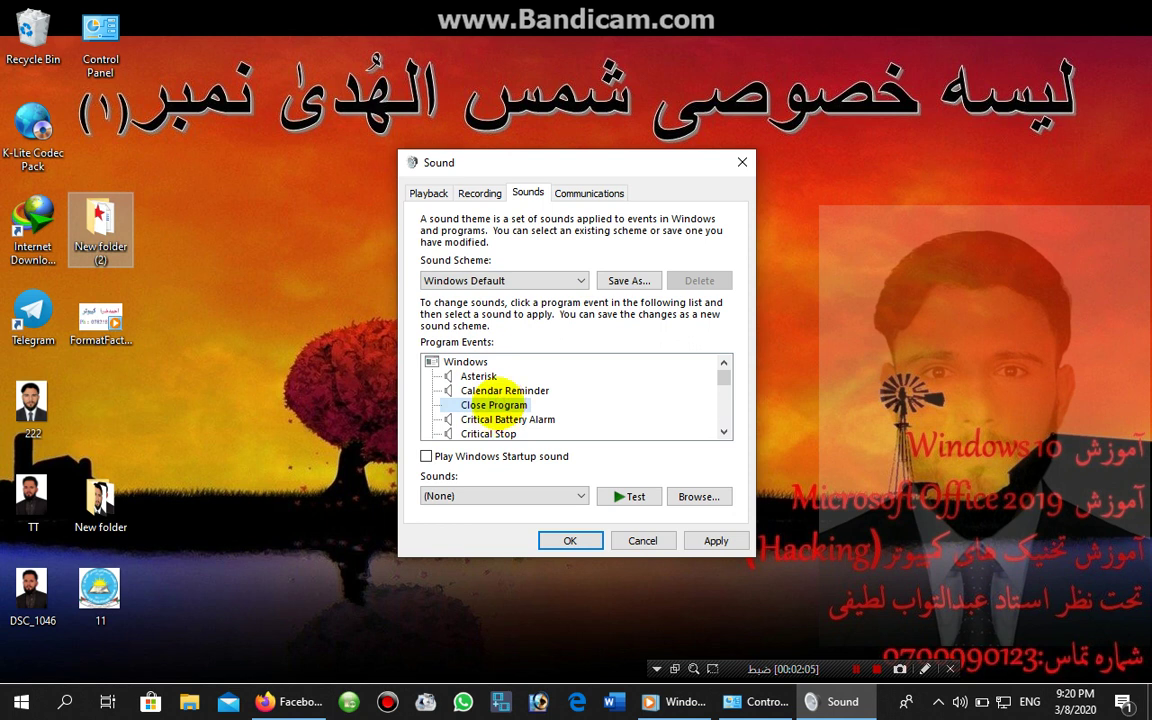
pyautogui.click(489, 496)
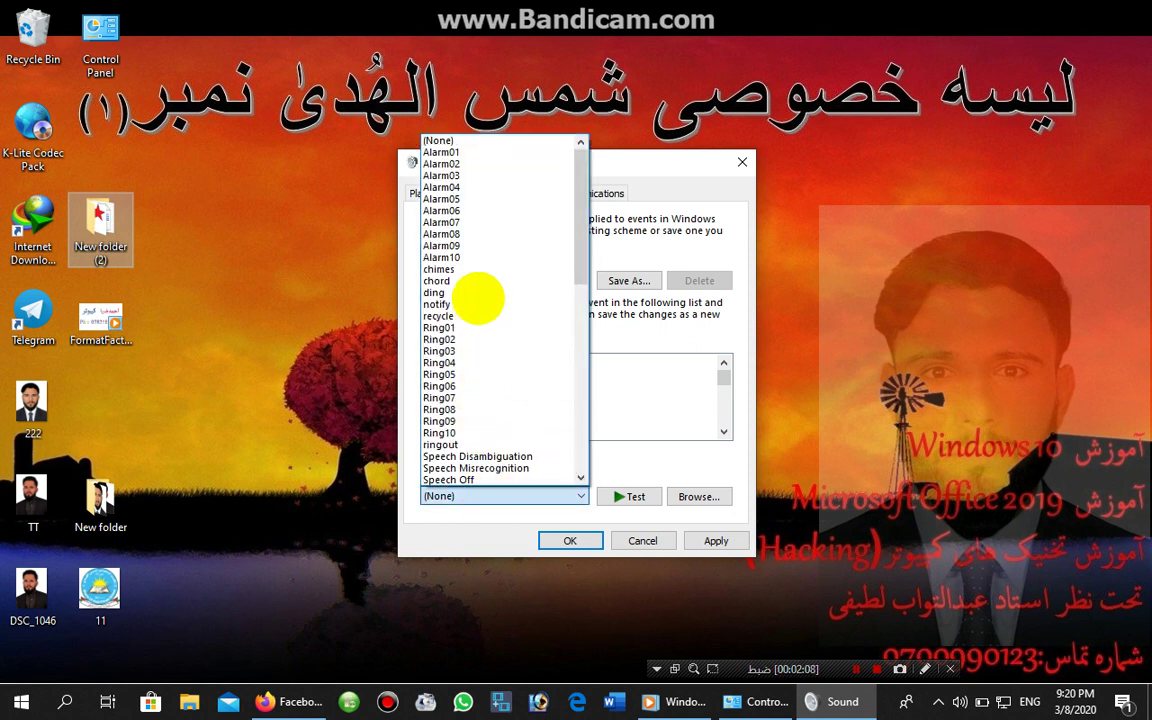
pyautogui.scroll(-8, 468, 323)
pyautogui.scroll(-3, 470, 325)
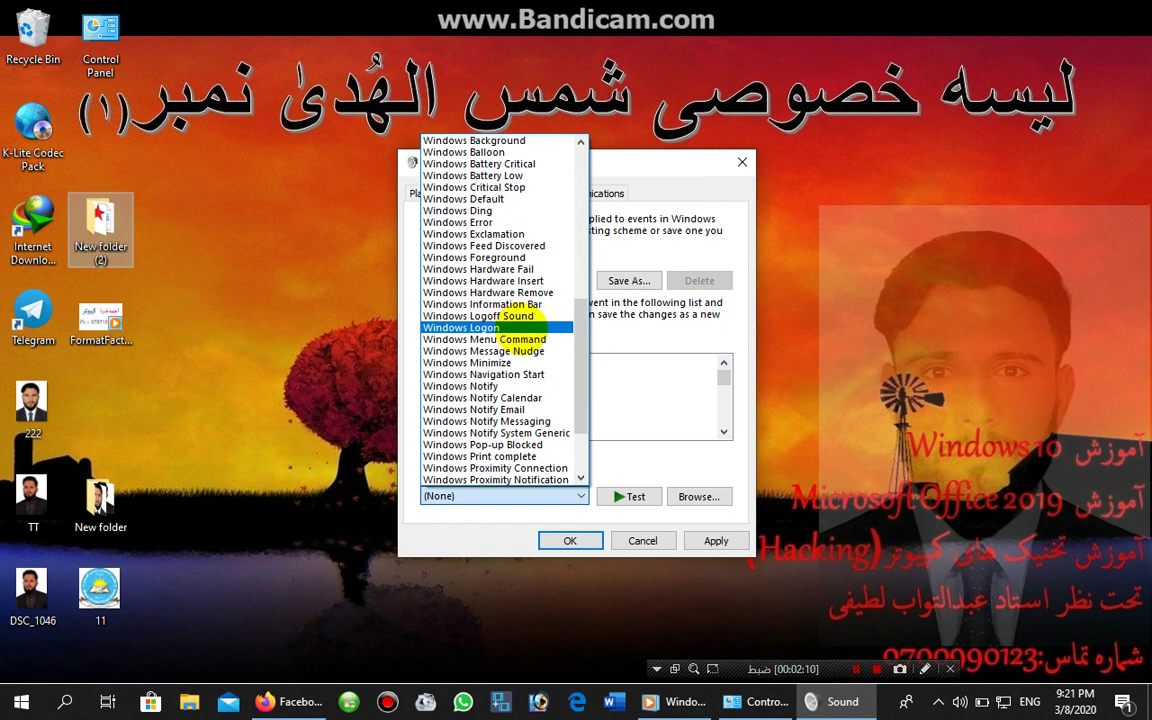
pyautogui.scroll(8, 476, 245)
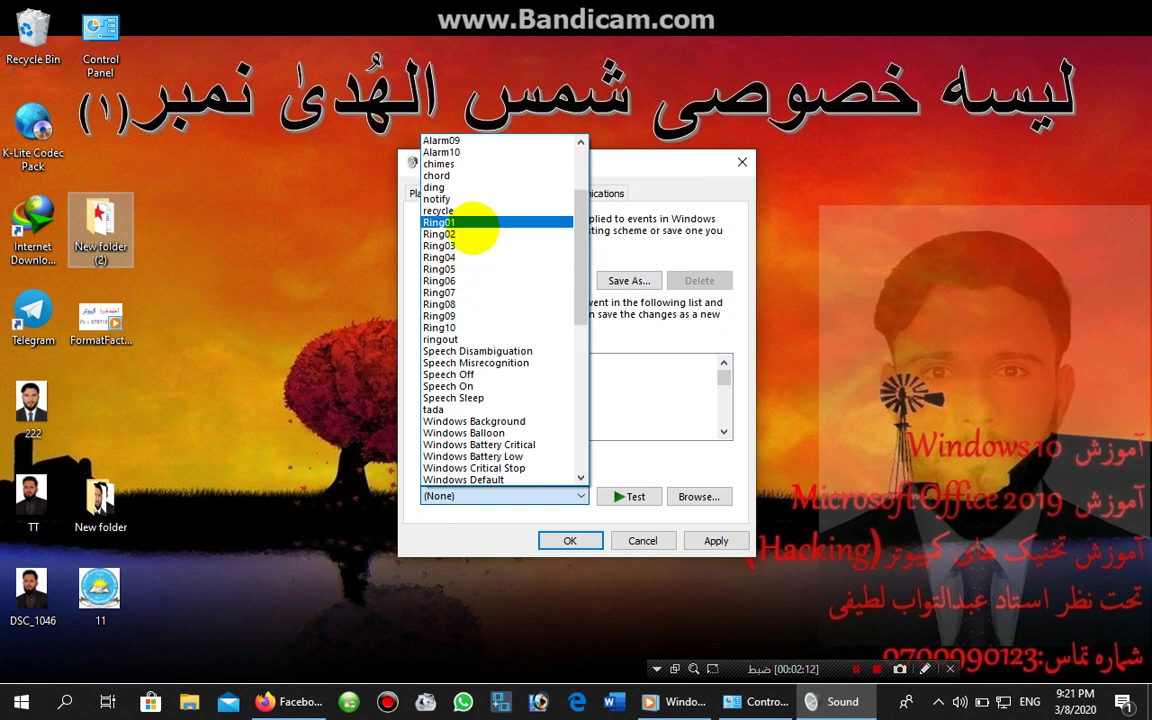
pyautogui.click(472, 223)
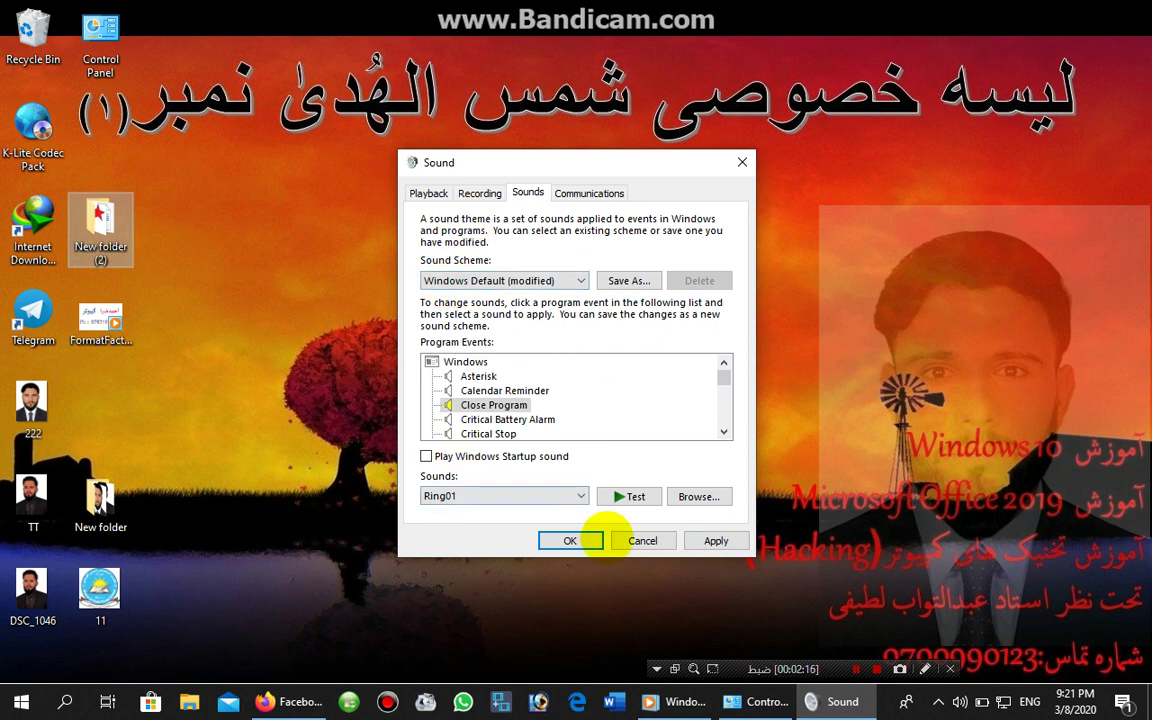
pyautogui.click(629, 497)
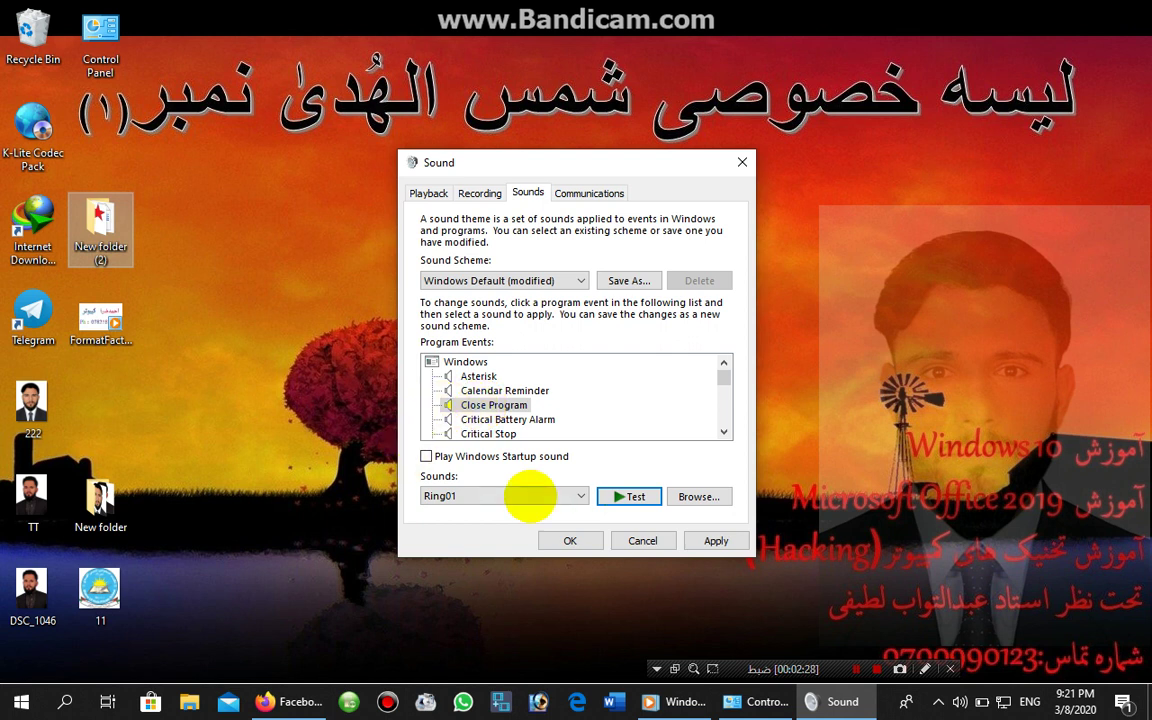
# - Change the Close Program event's sound to Alarm03 and play a test of it
pyautogui.click(525, 496)
pyautogui.scroll(5, 489, 305)
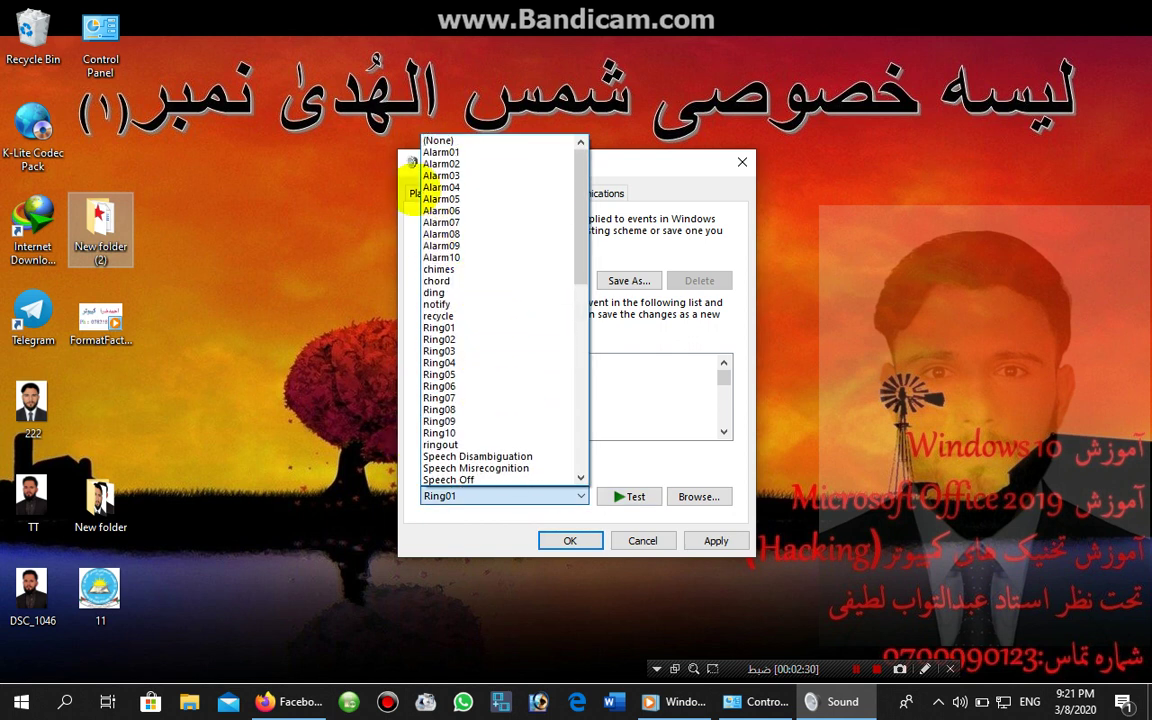
pyautogui.click(463, 175)
pyautogui.click(621, 492)
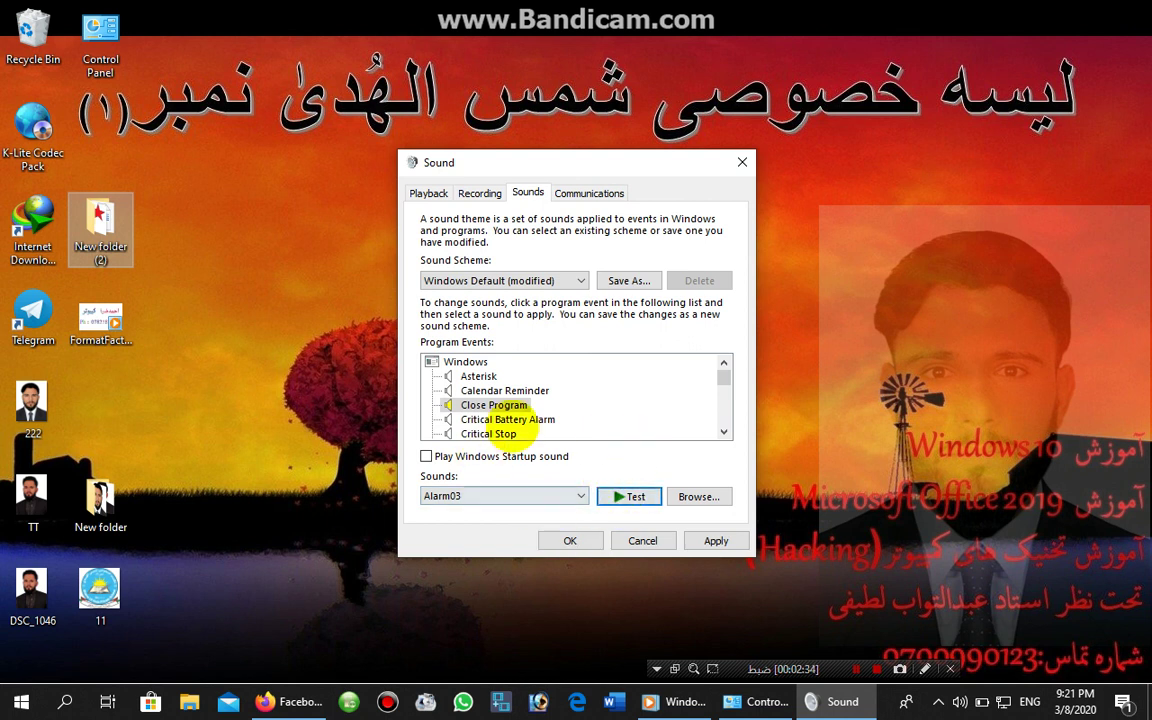
# - Apply the Close Program sound and open and close a File Explorer window to hear it
pyautogui.click(722, 537)
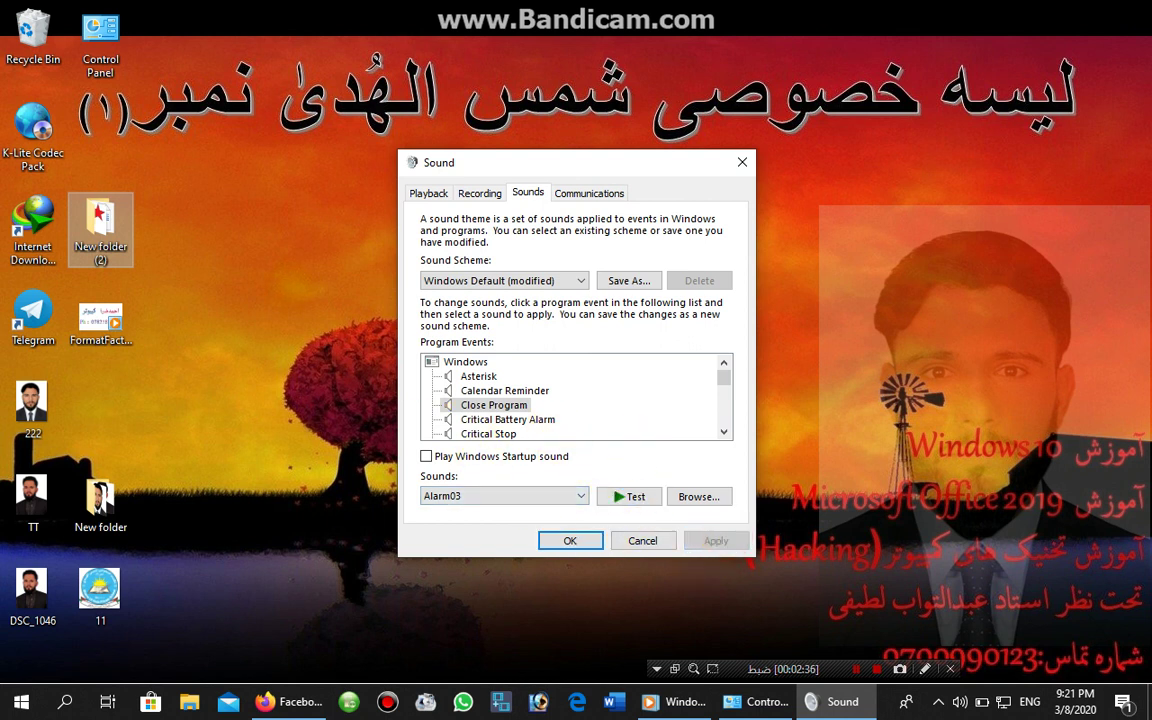
pyautogui.click(189, 702)
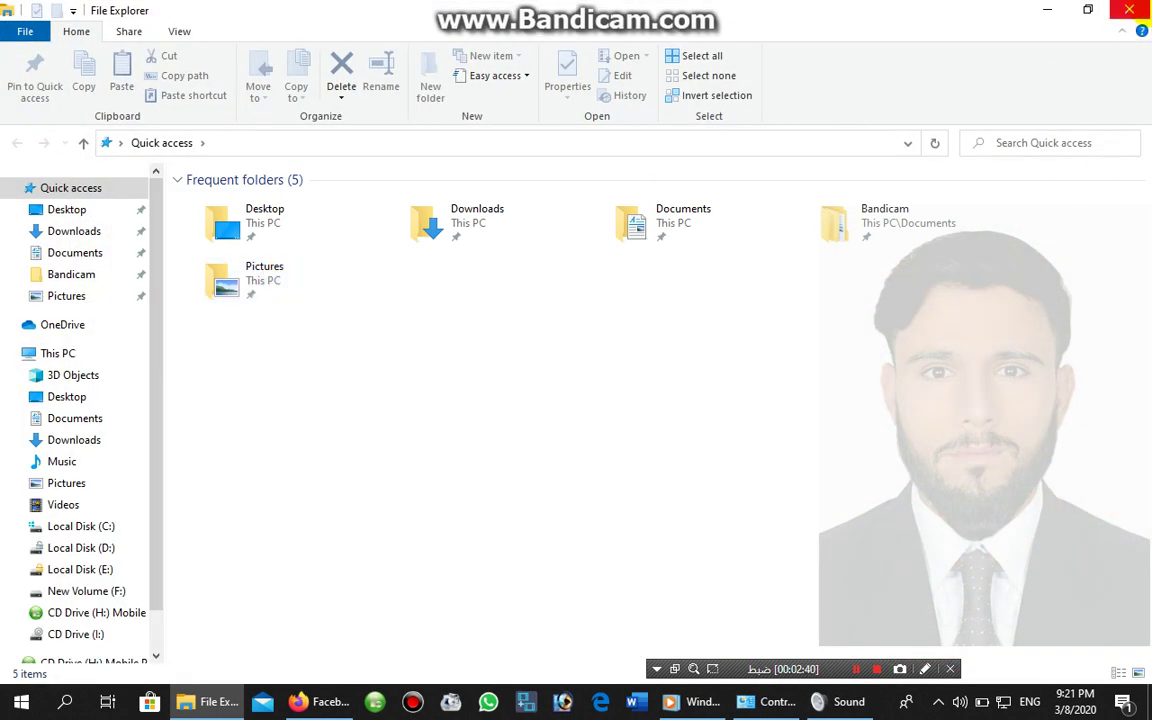
pyautogui.click(1129, 9)
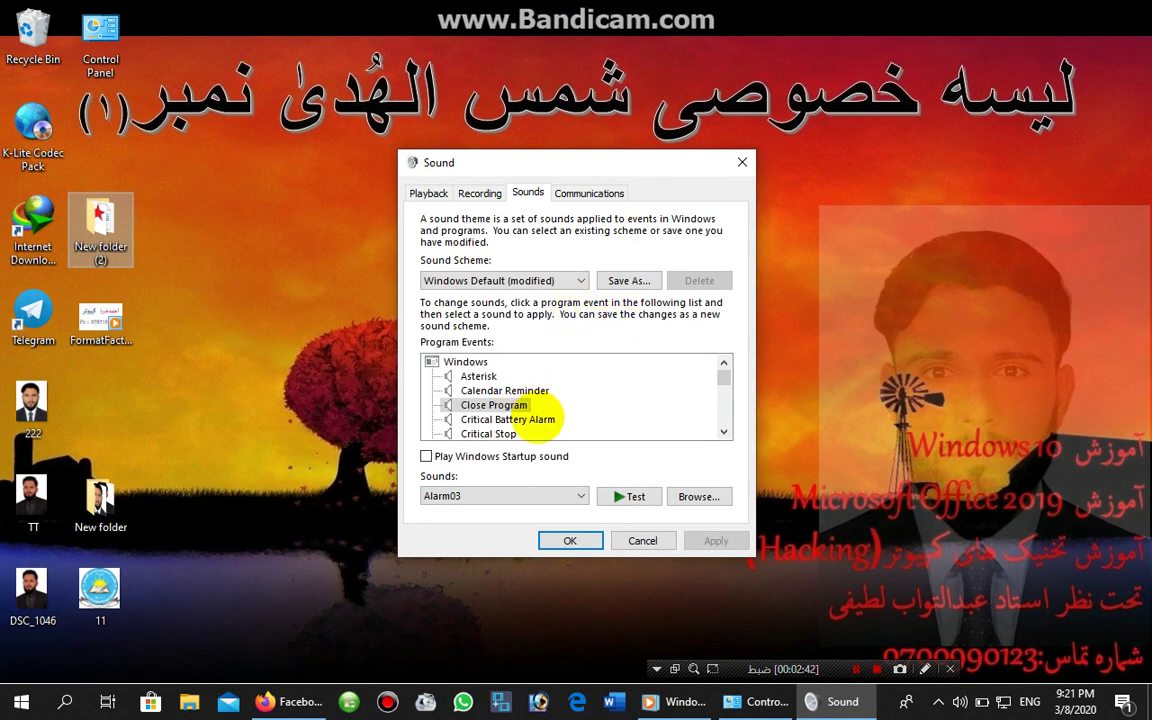
# - Try the Windows Background sound with a test for the Minimize event, and switch it to Windows Ding
pyautogui.scroll(-3, 537, 416)
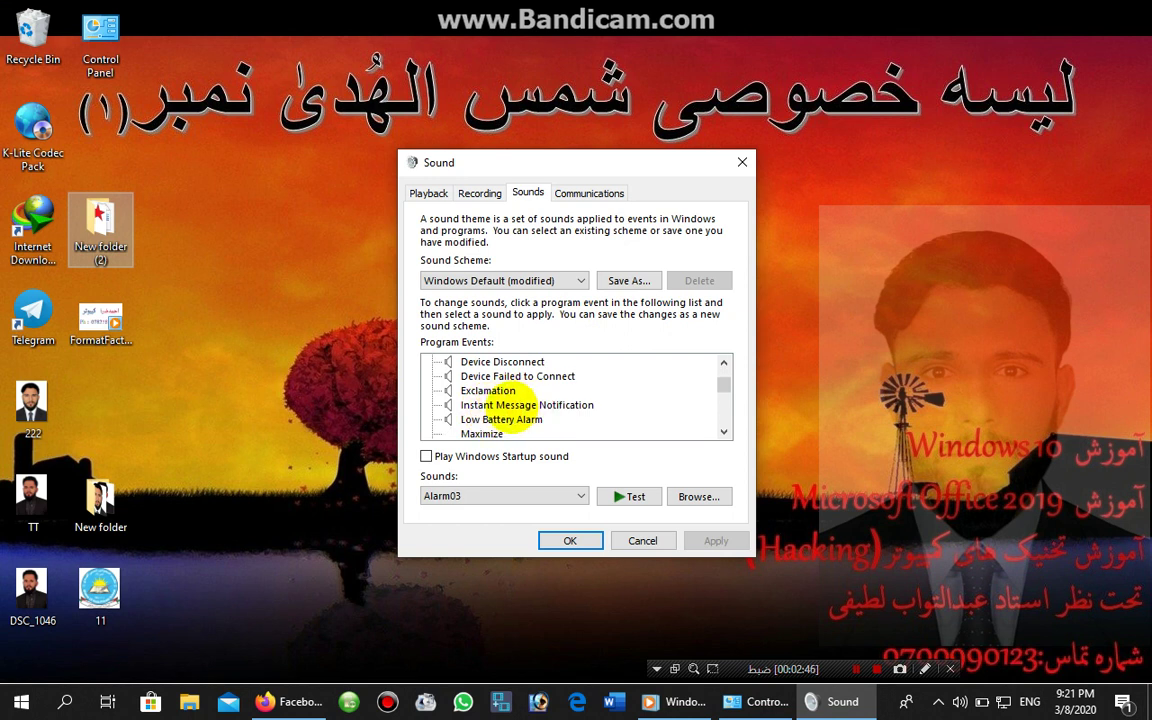
pyautogui.scroll(-2, 486, 394)
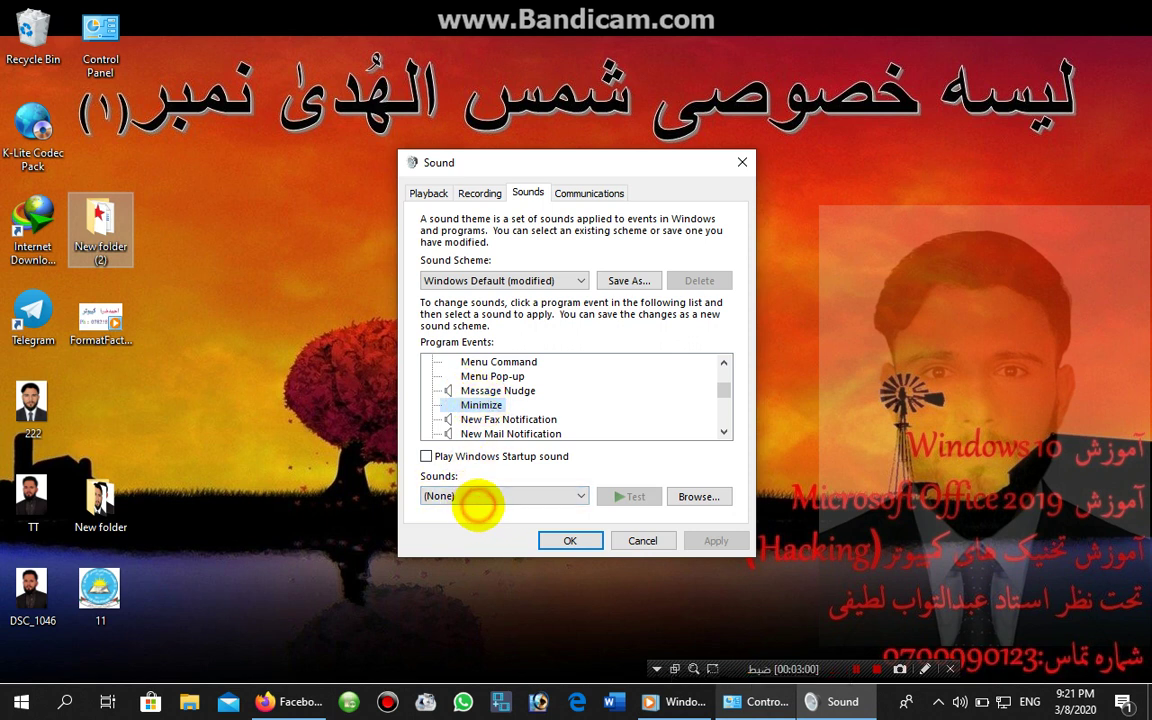
pyautogui.click(488, 495)
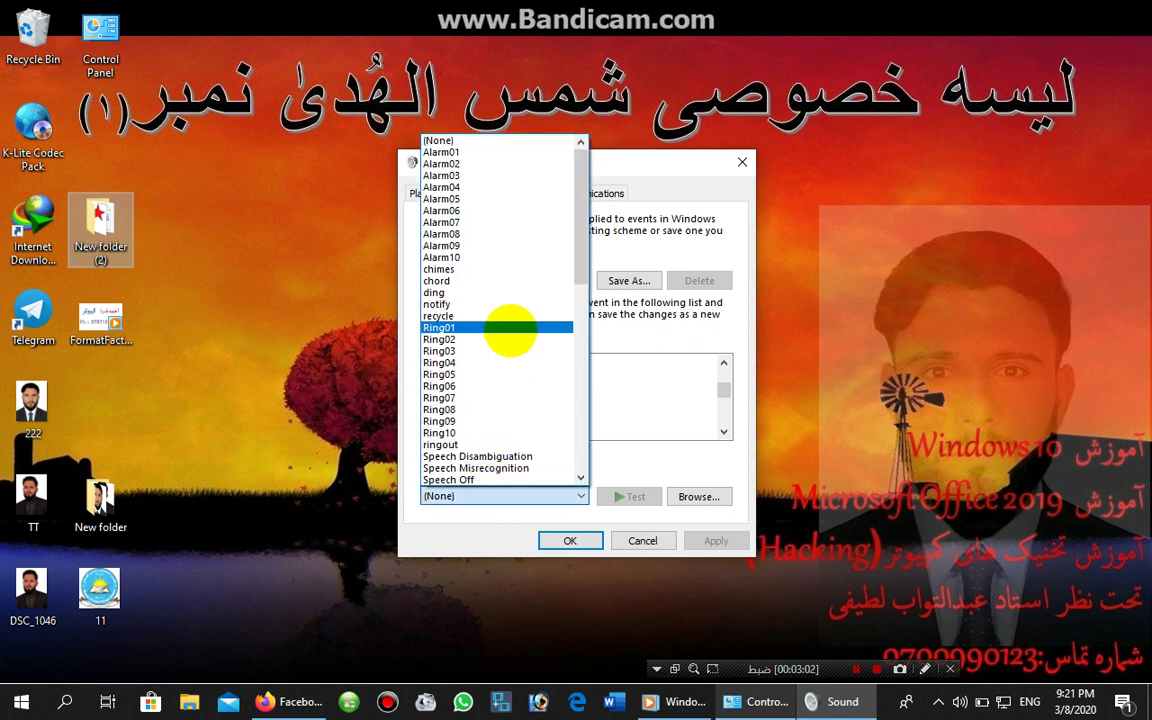
pyautogui.scroll(-5, 489, 334)
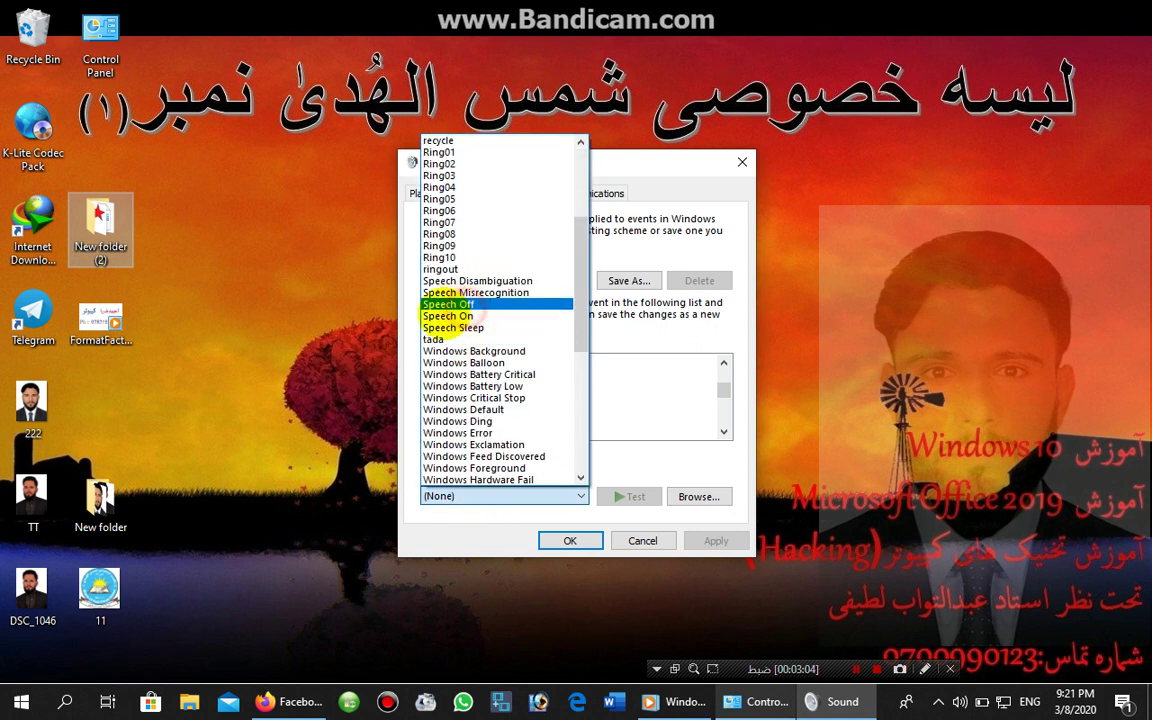
pyautogui.click(445, 351)
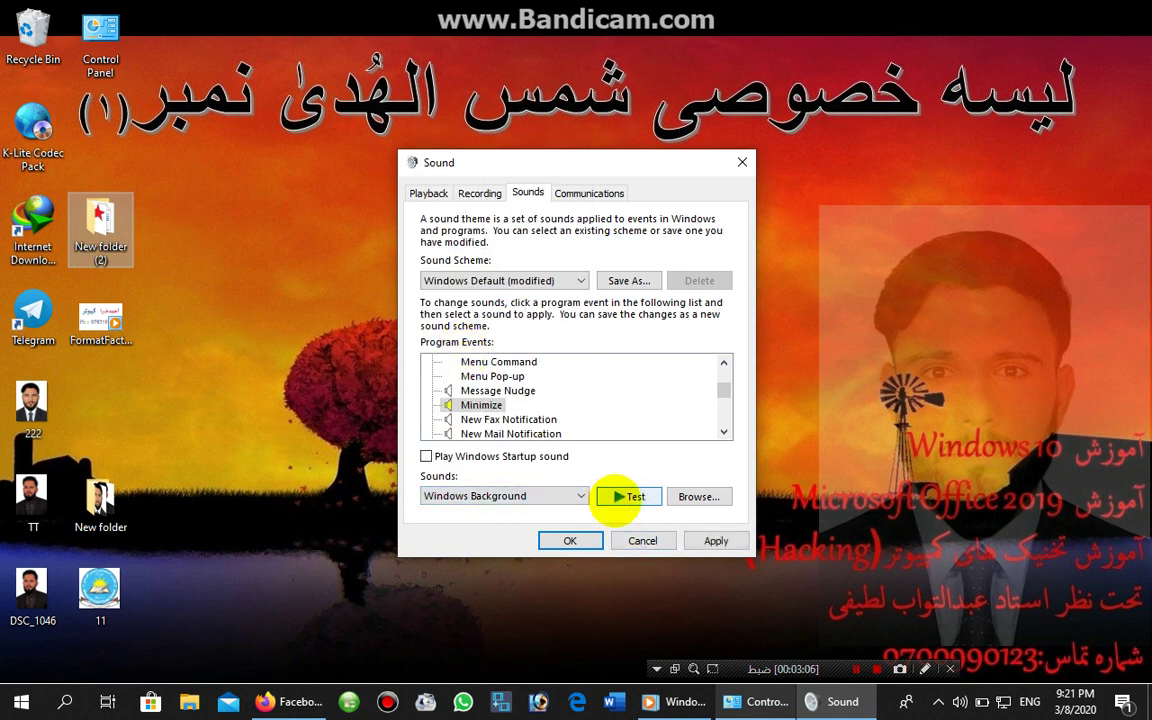
pyautogui.click(580, 496)
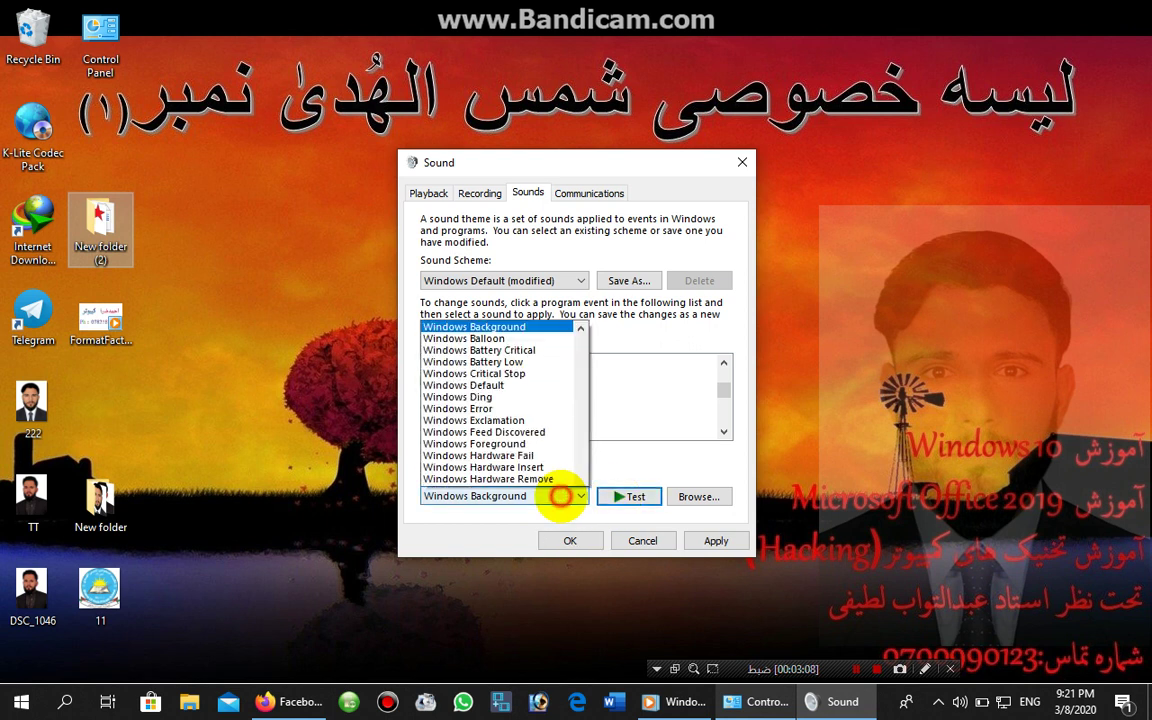
pyautogui.click(478, 221)
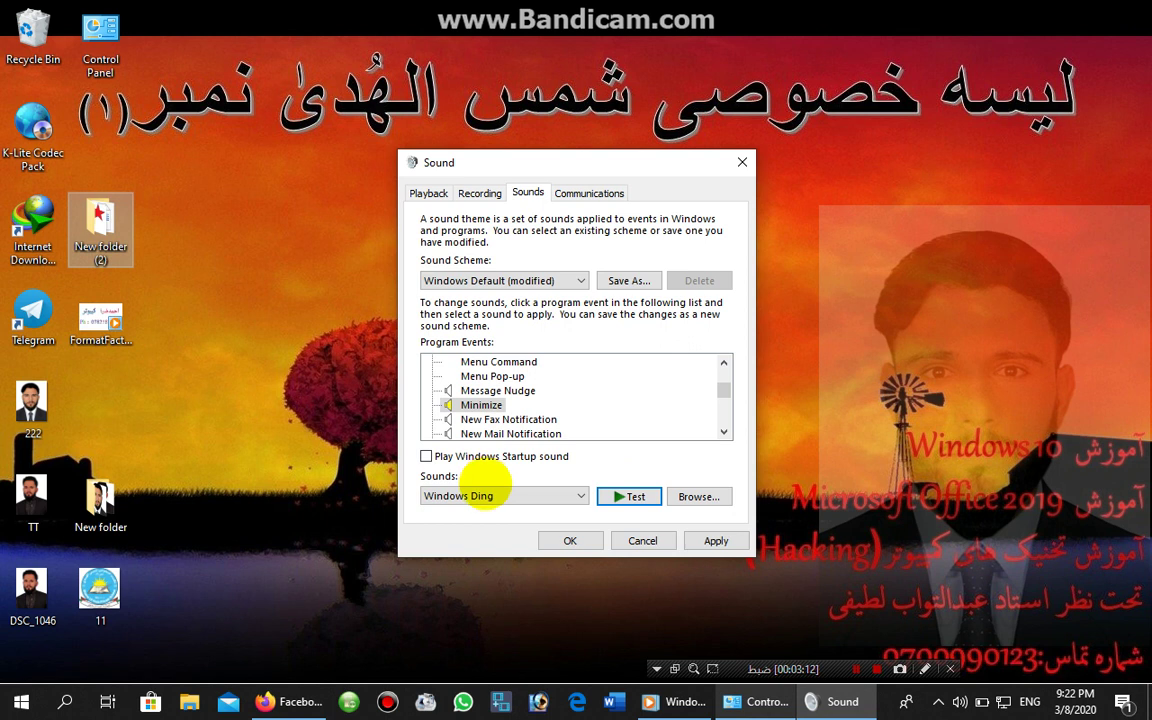
# - Assign Ring09 to the Minimize event, test and apply it, and minimize the New folder (2) window to hear it
pyautogui.click(476, 496)
pyautogui.scroll(5, 480, 220)
pyautogui.click(476, 163)
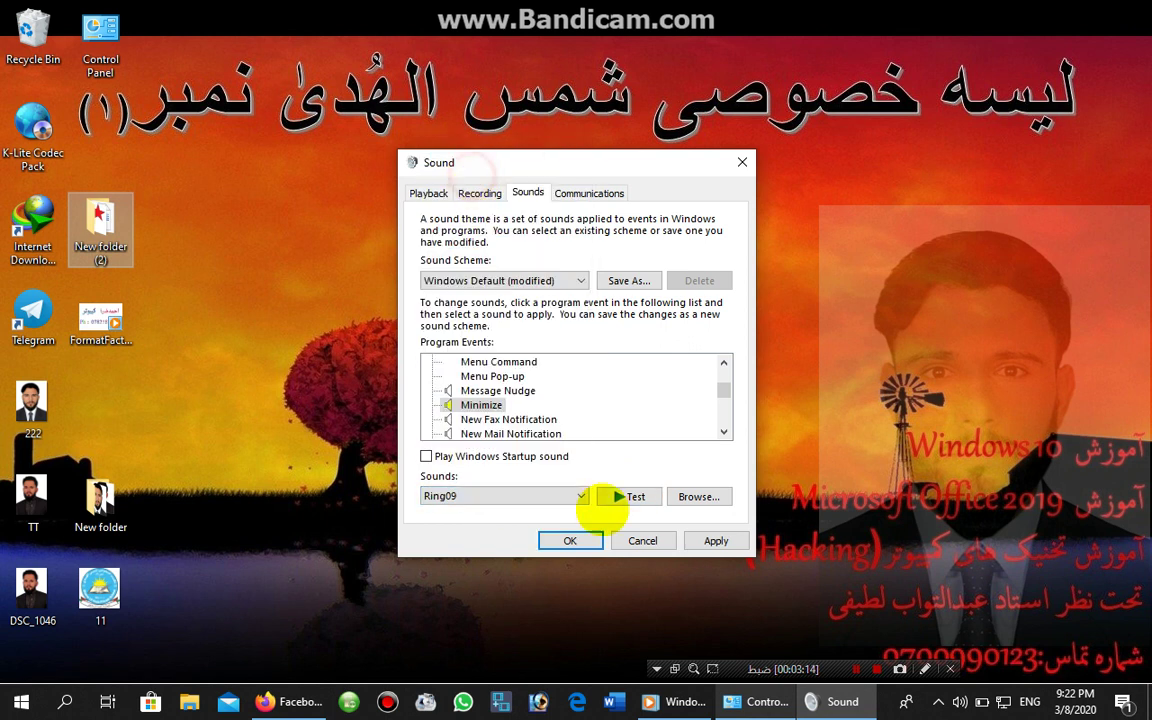
pyautogui.click(618, 496)
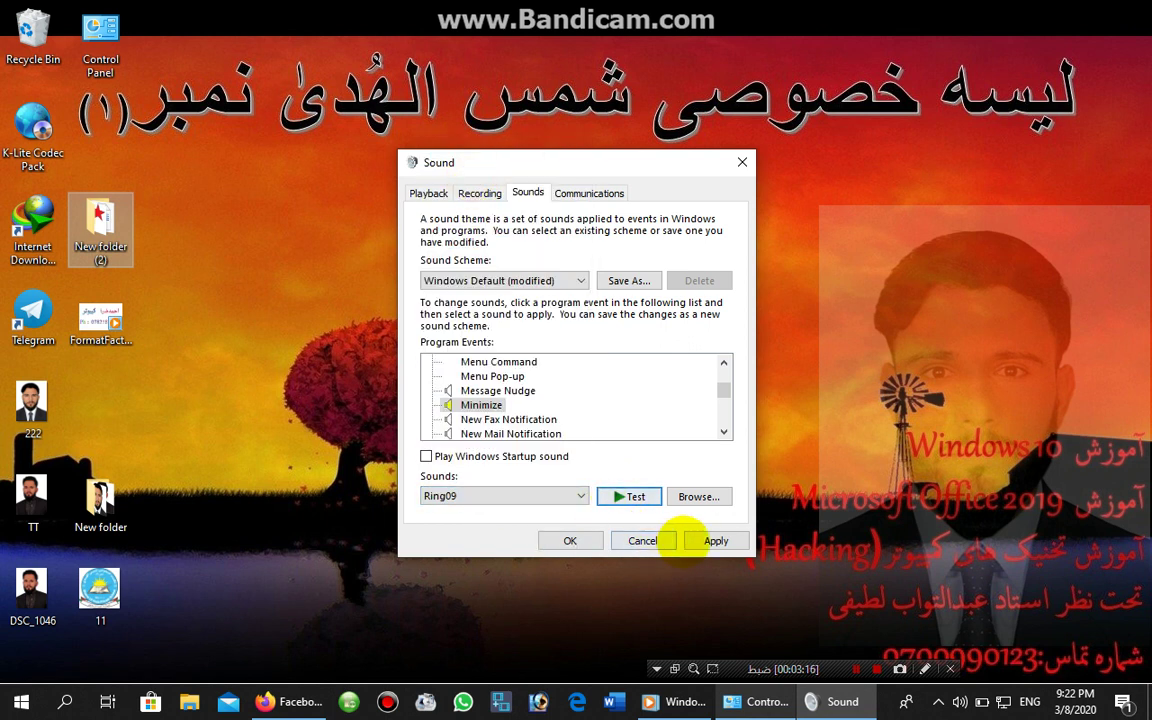
pyautogui.click(715, 540)
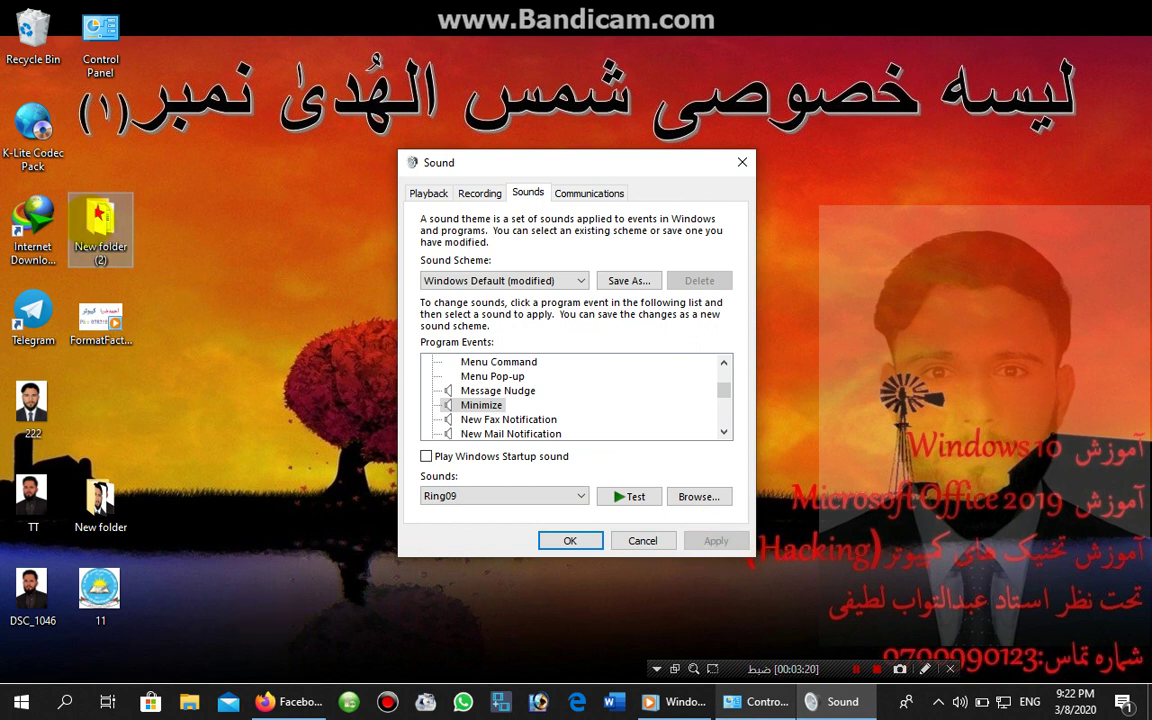
pyautogui.doubleClick(99, 217)
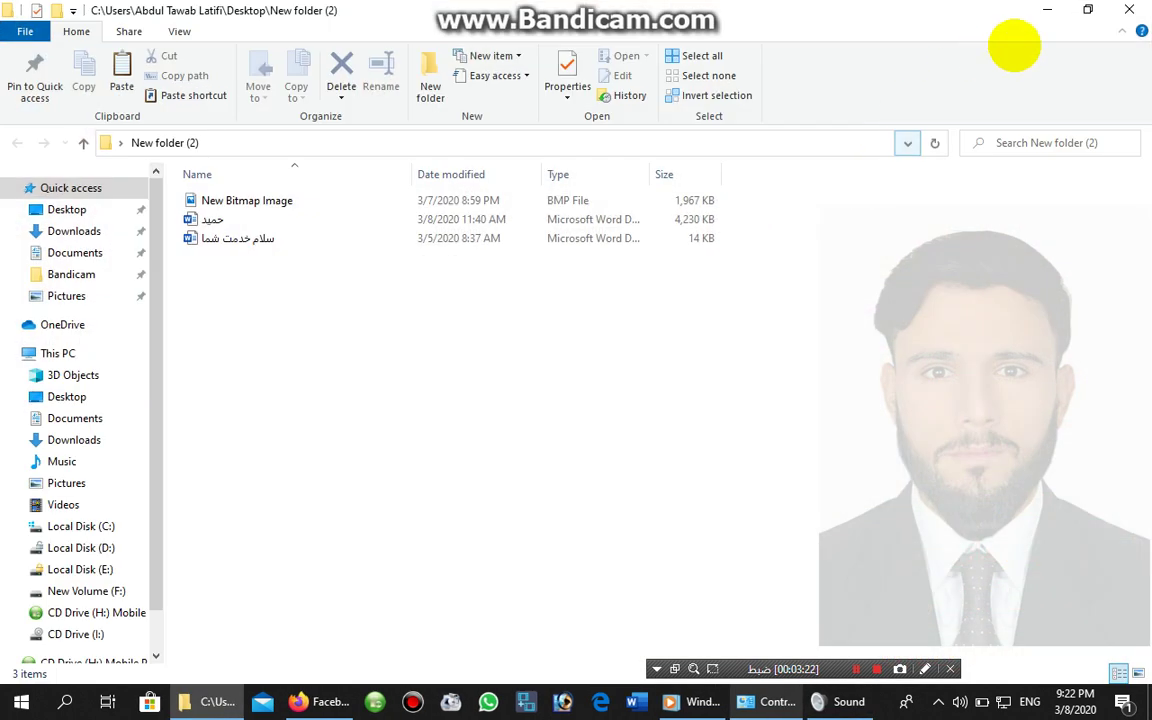
pyautogui.click(1048, 9)
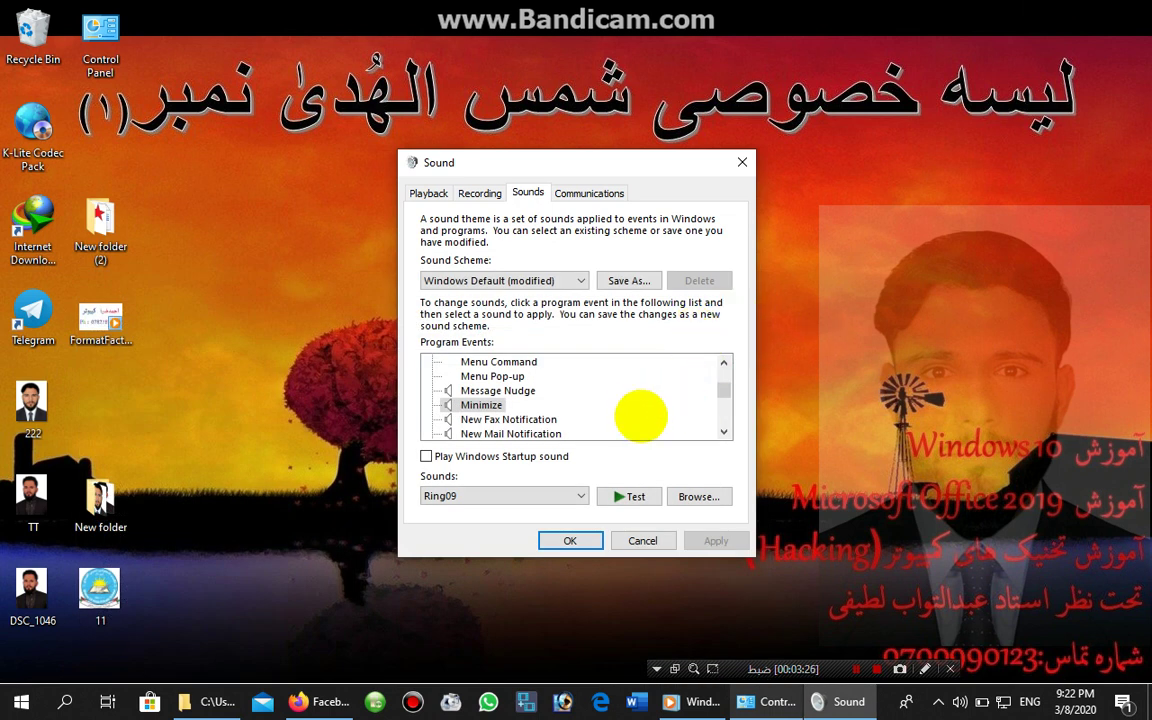
# - Set the Minimize event's sound to (None) and apply the change
pyautogui.click(500, 494)
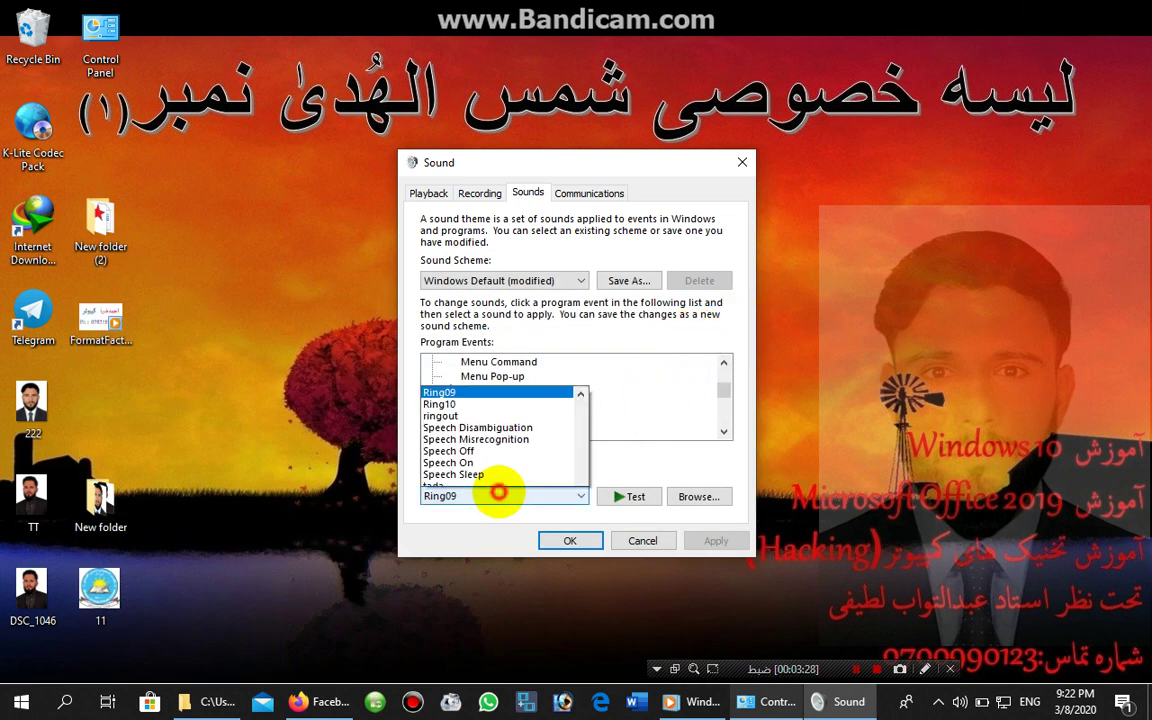
pyautogui.moveTo(577, 370); pyautogui.dragTo(411, 154)
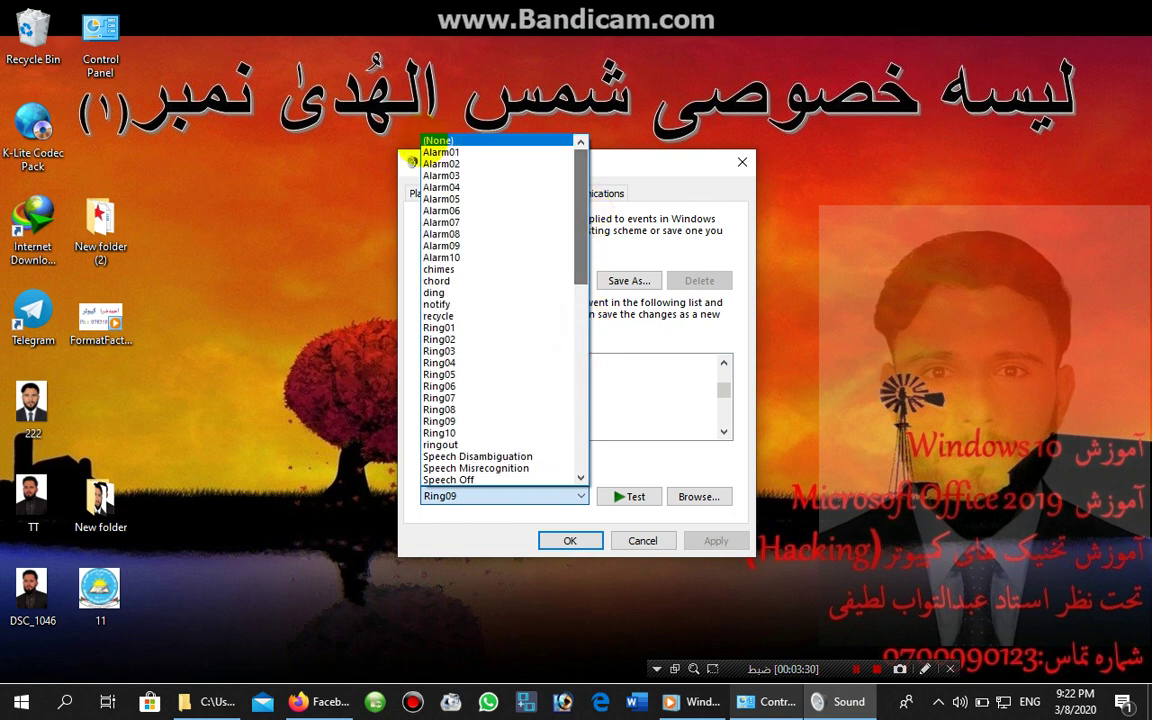
pyautogui.click(420, 145)
pyautogui.click(714, 540)
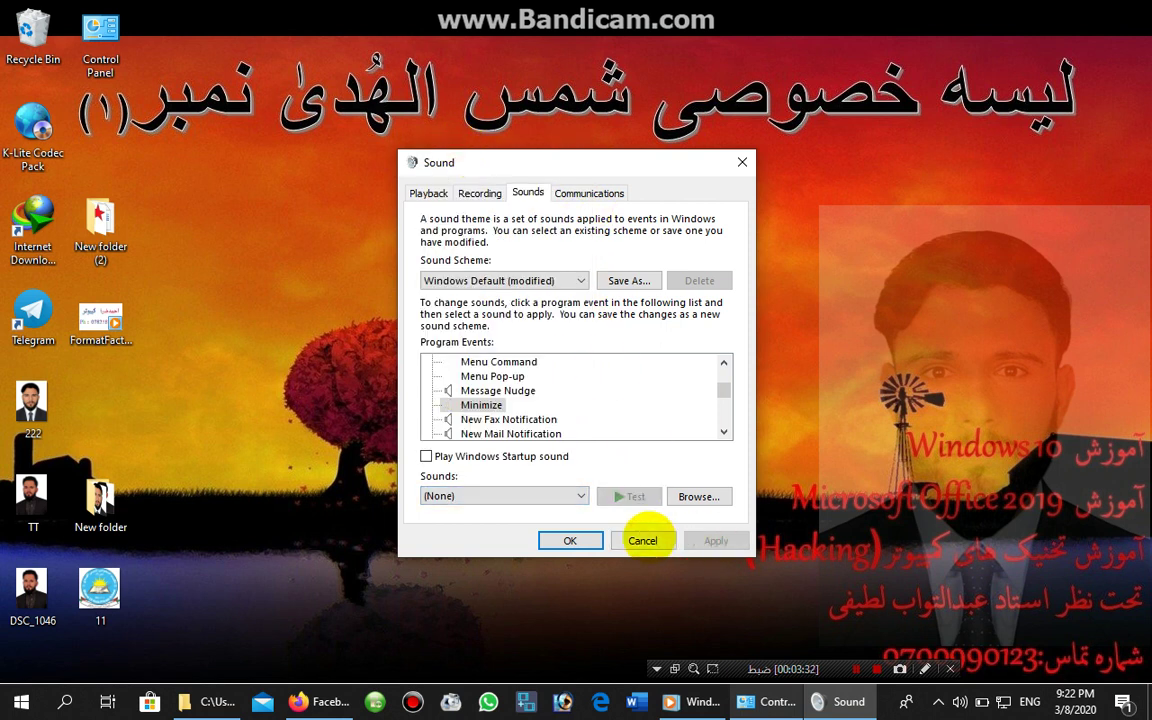
# - Assign the notify sound to the Select program event and apply it
pyautogui.scroll(-2, 495, 415)
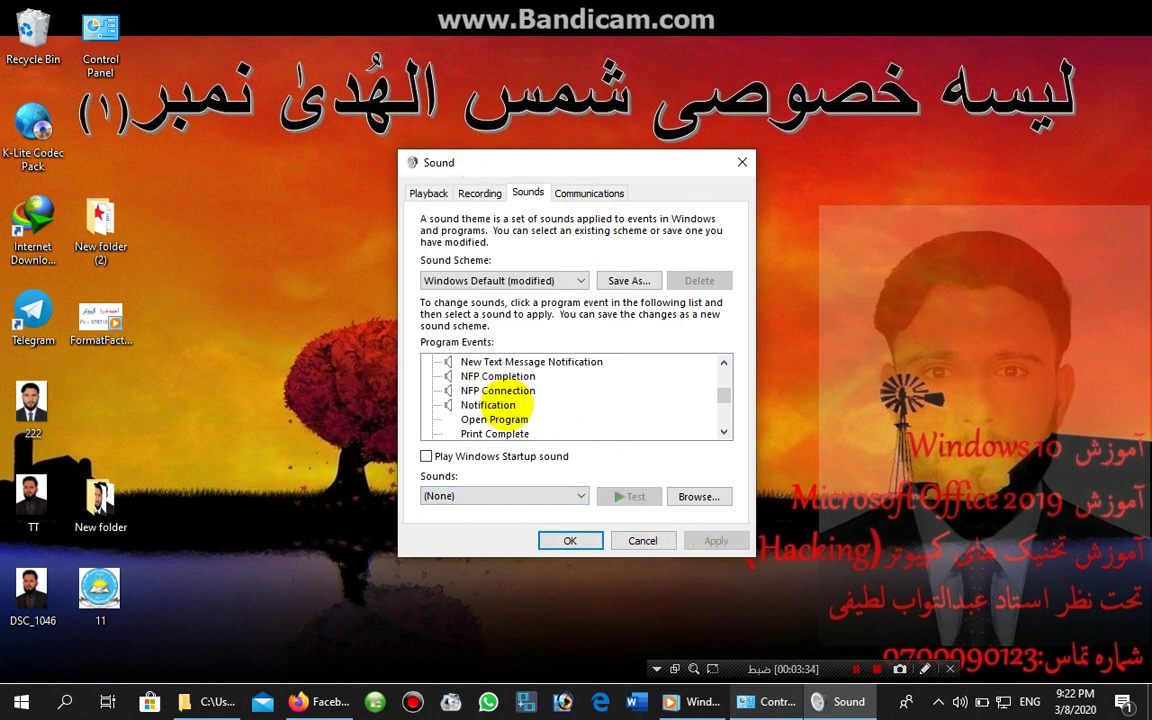
pyautogui.scroll(2, 503, 398)
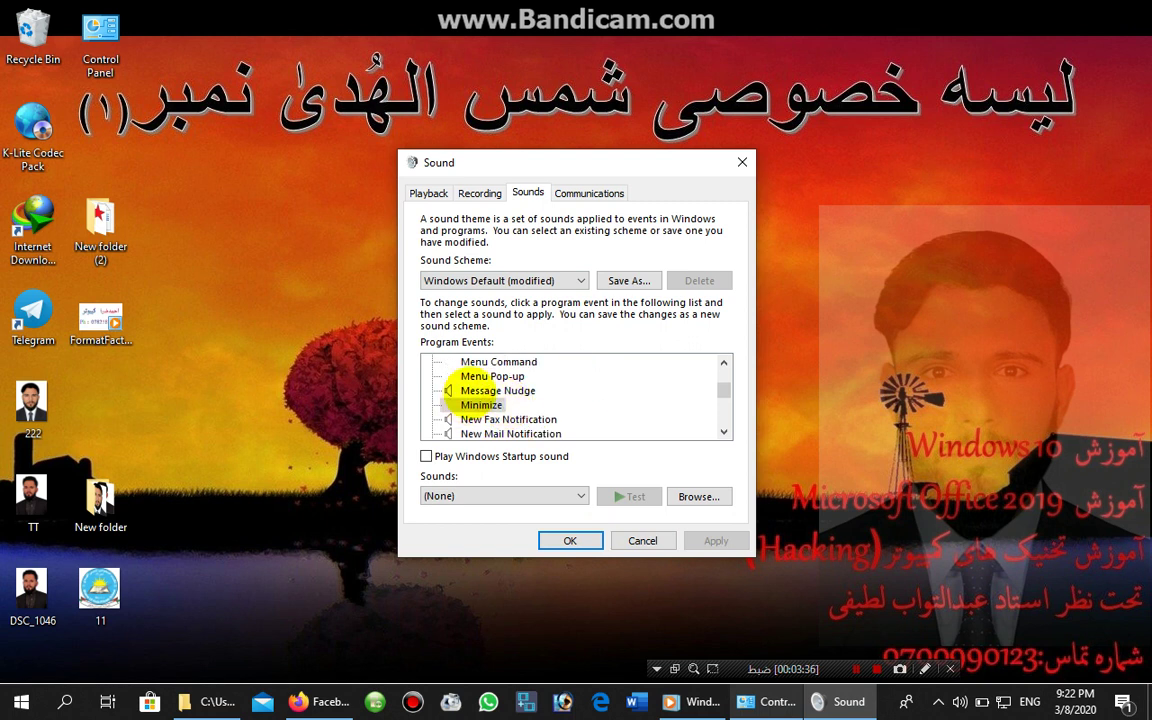
pyautogui.scroll(-4, 521, 395)
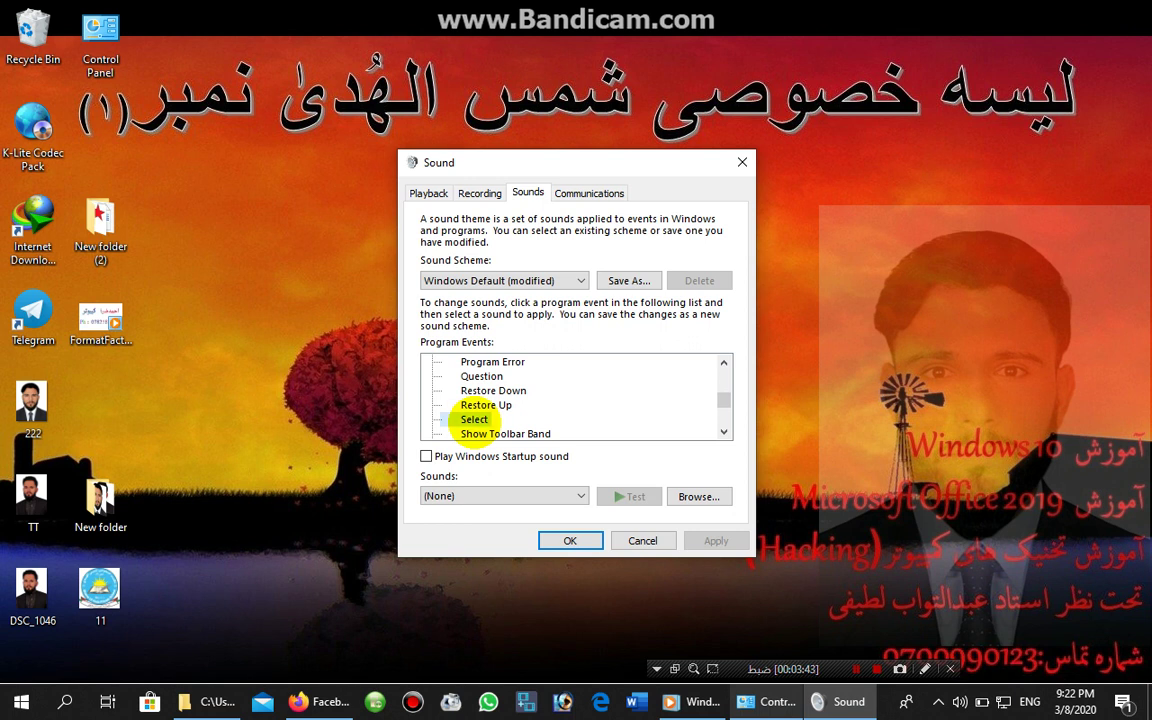
pyautogui.click(496, 497)
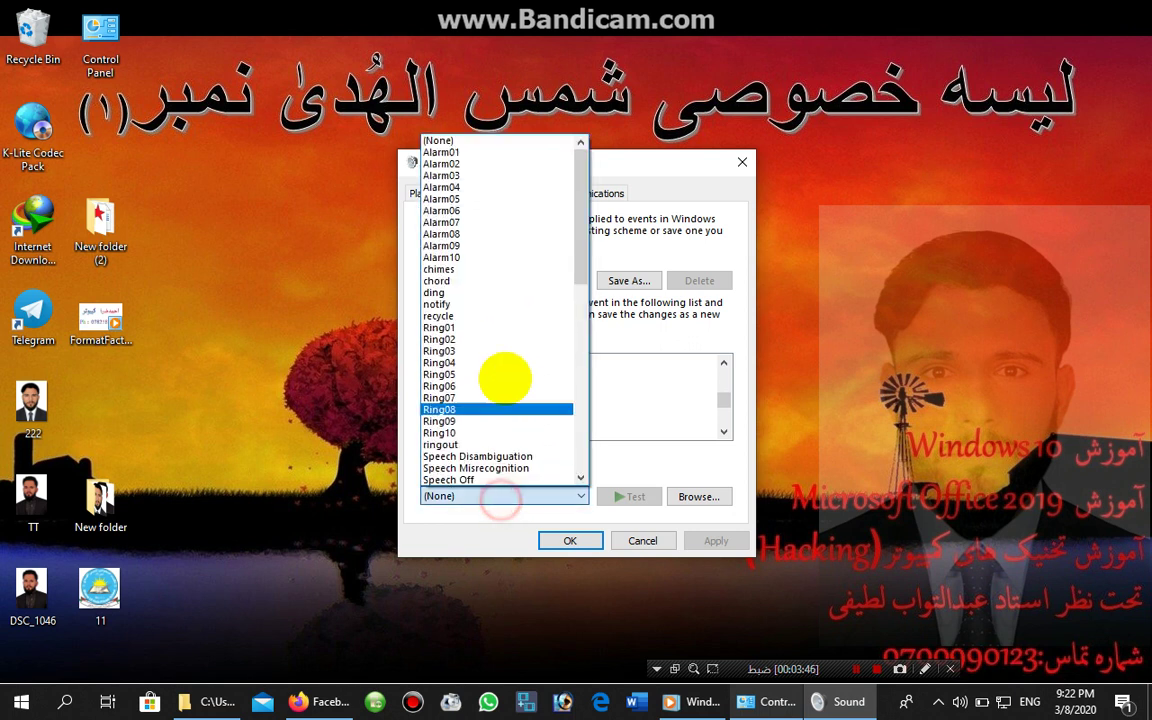
pyautogui.click(480, 303)
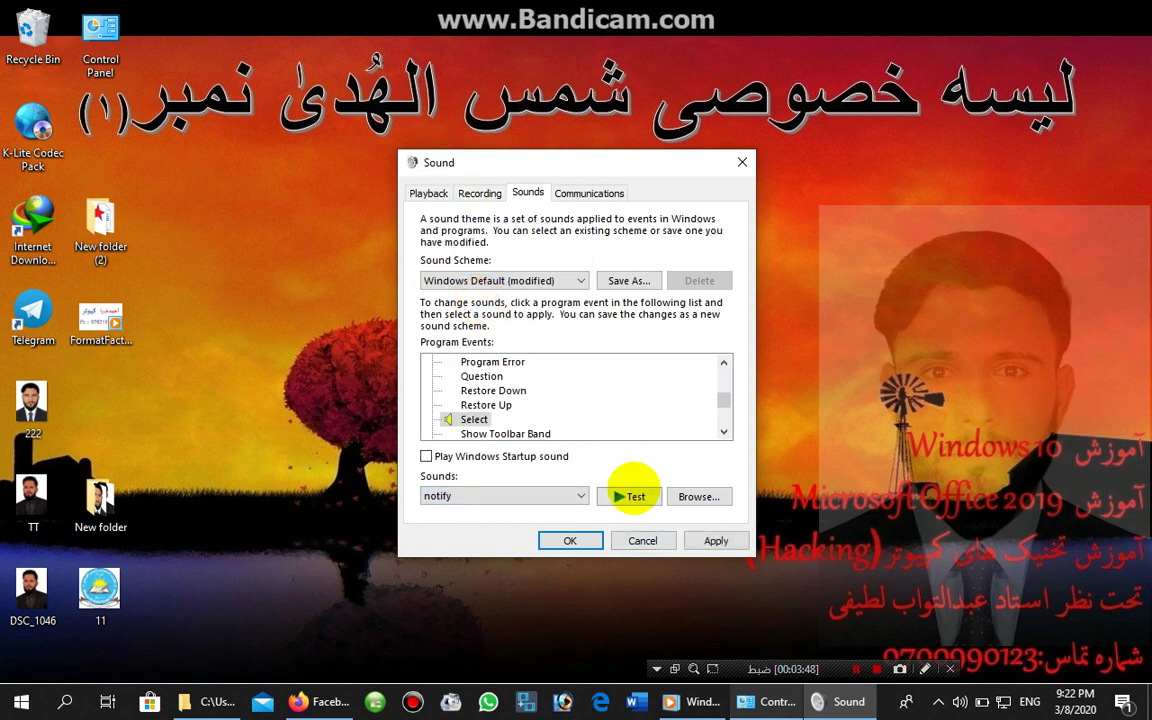
pyautogui.click(716, 540)
# - Try out the sound changes by selecting several desktop icons and opening and closing New folder (2)
pyautogui.click(197, 135)
pyautogui.moveTo(197, 135); pyautogui.dragTo(10, 395)
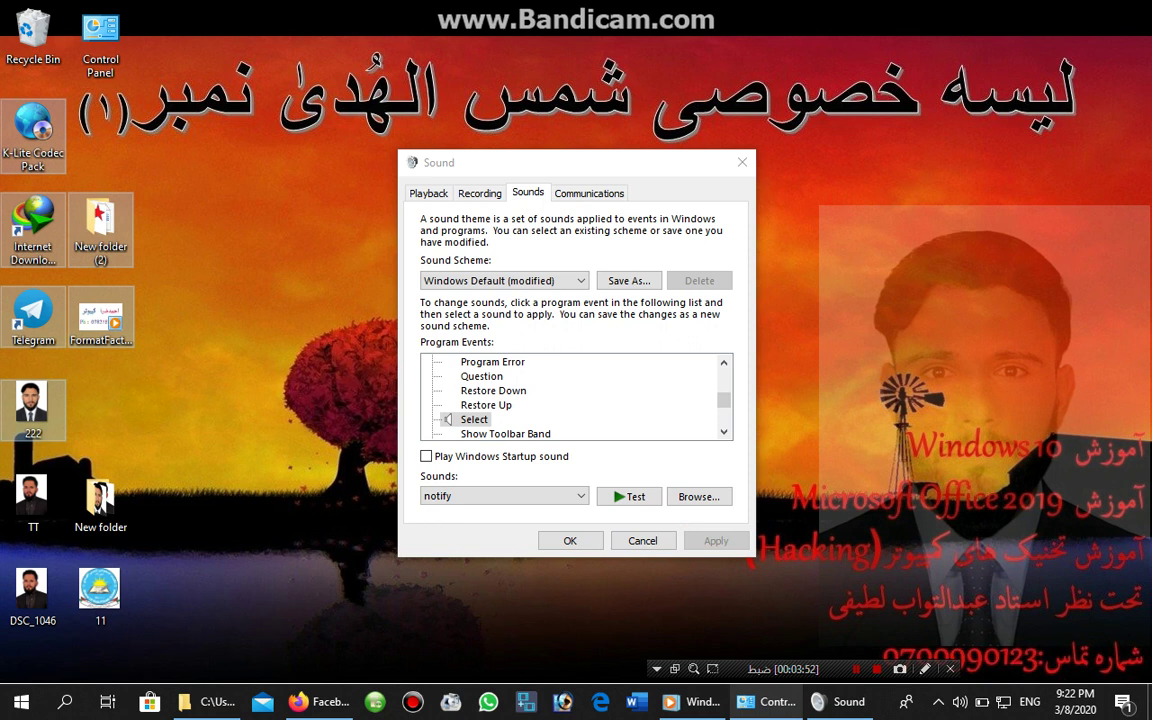
pyautogui.doubleClick(100, 225)
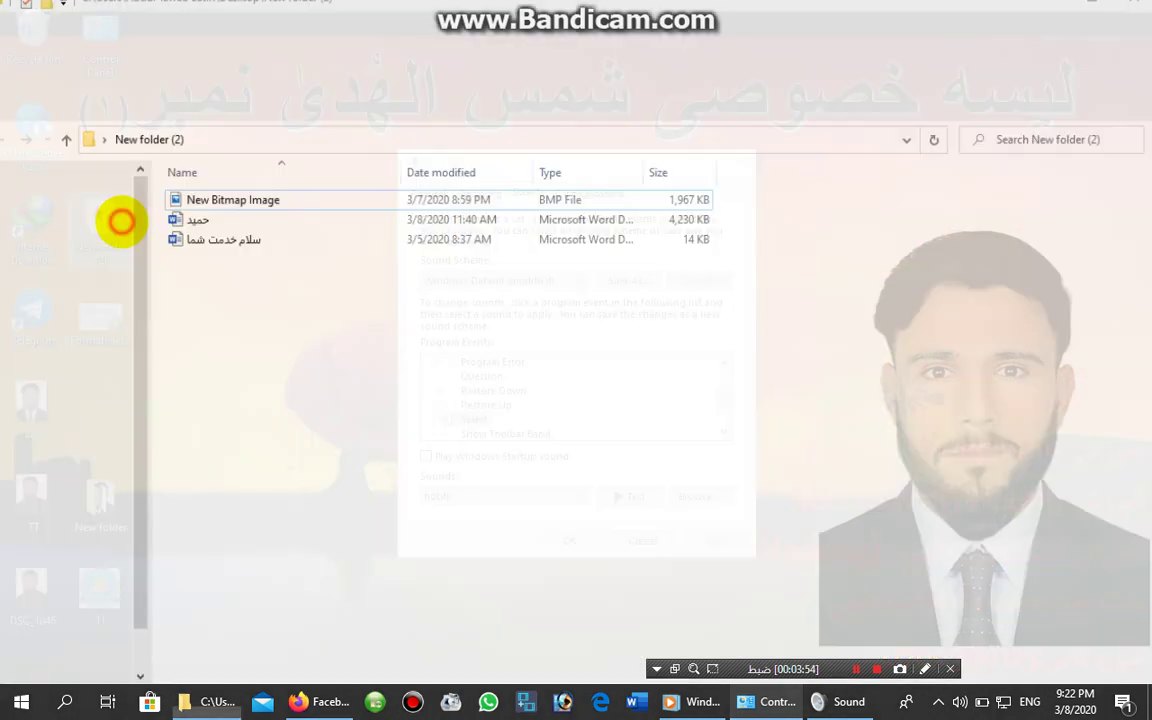
pyautogui.moveTo(733, 355); pyautogui.dragTo(625, 249)
pyautogui.click(586, 181)
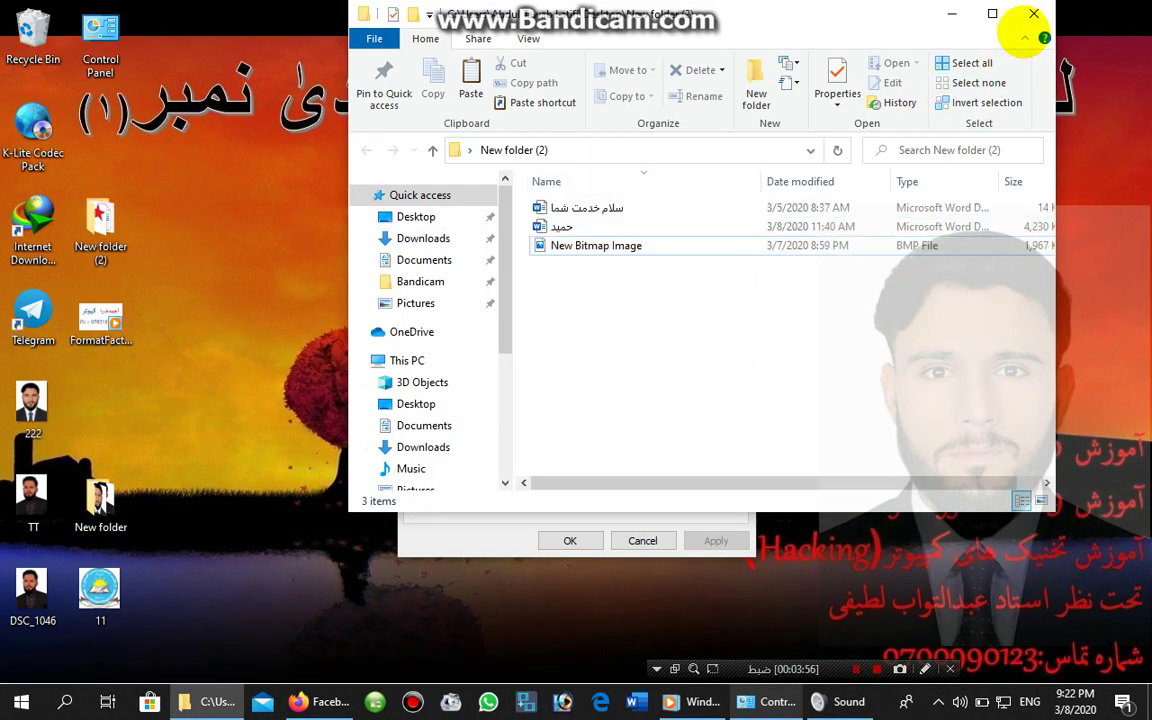
pyautogui.click(1033, 13)
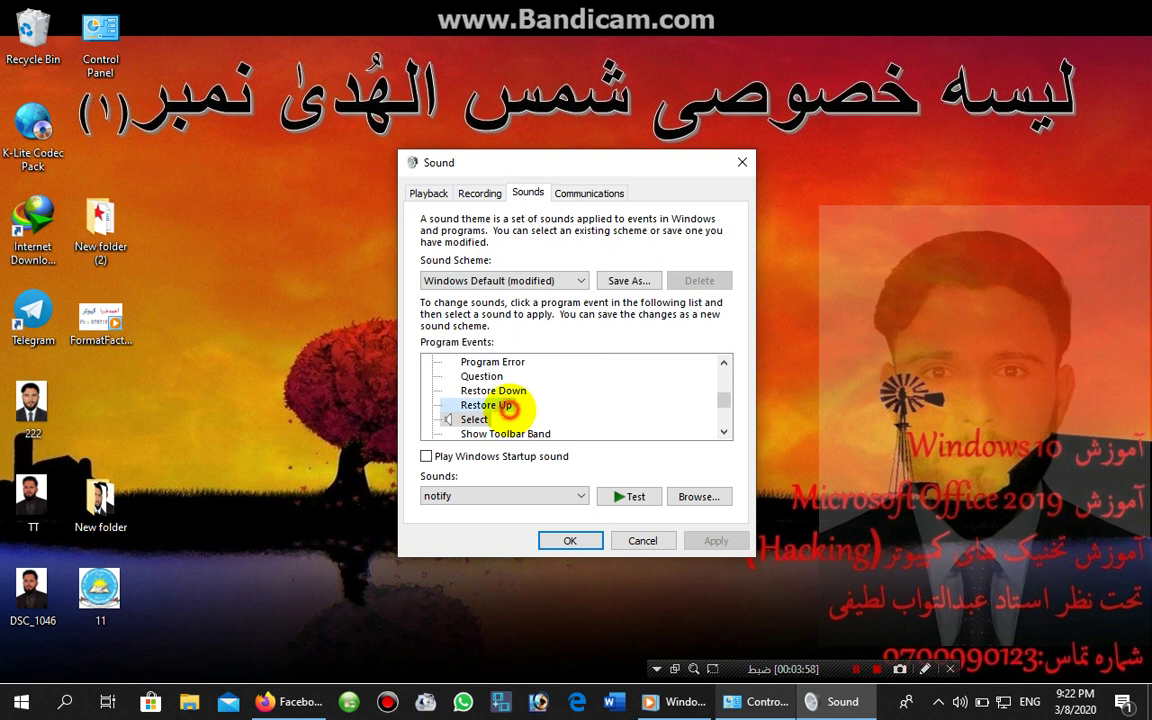
# - Set the sound of the Off event in the last group of program events to Windows Hardware Insert
pyautogui.scroll(-3, 510, 404)
pyautogui.scroll(-2, 505, 405)
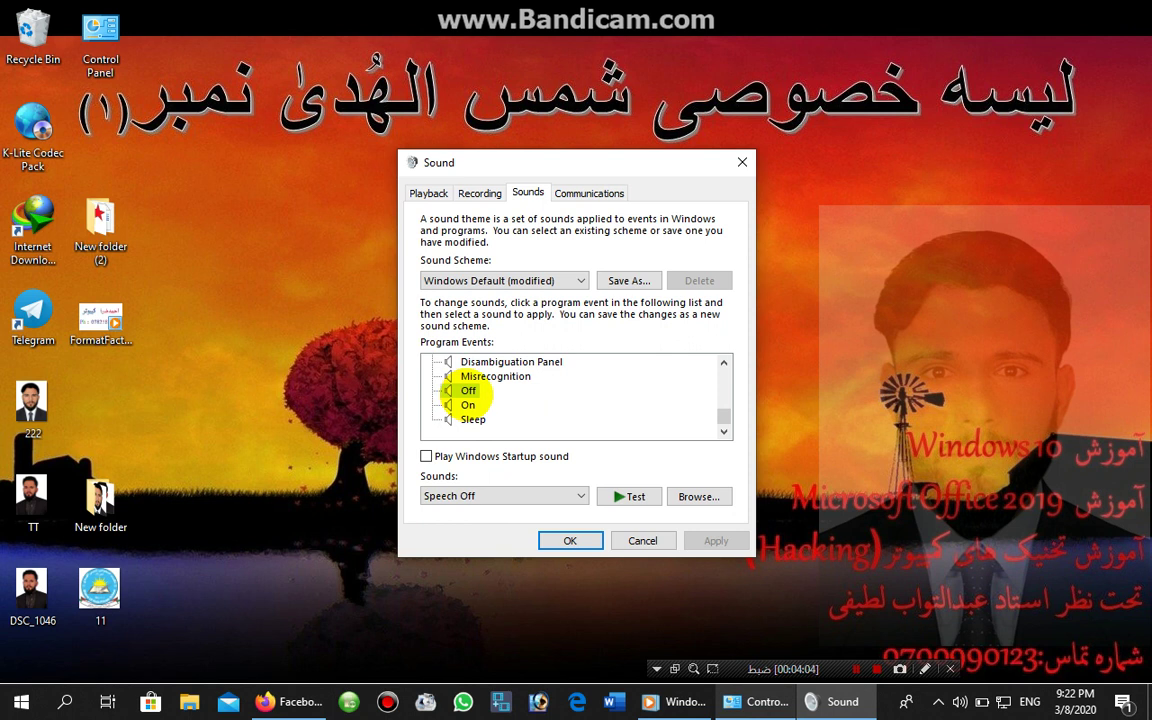
pyautogui.click(490, 496)
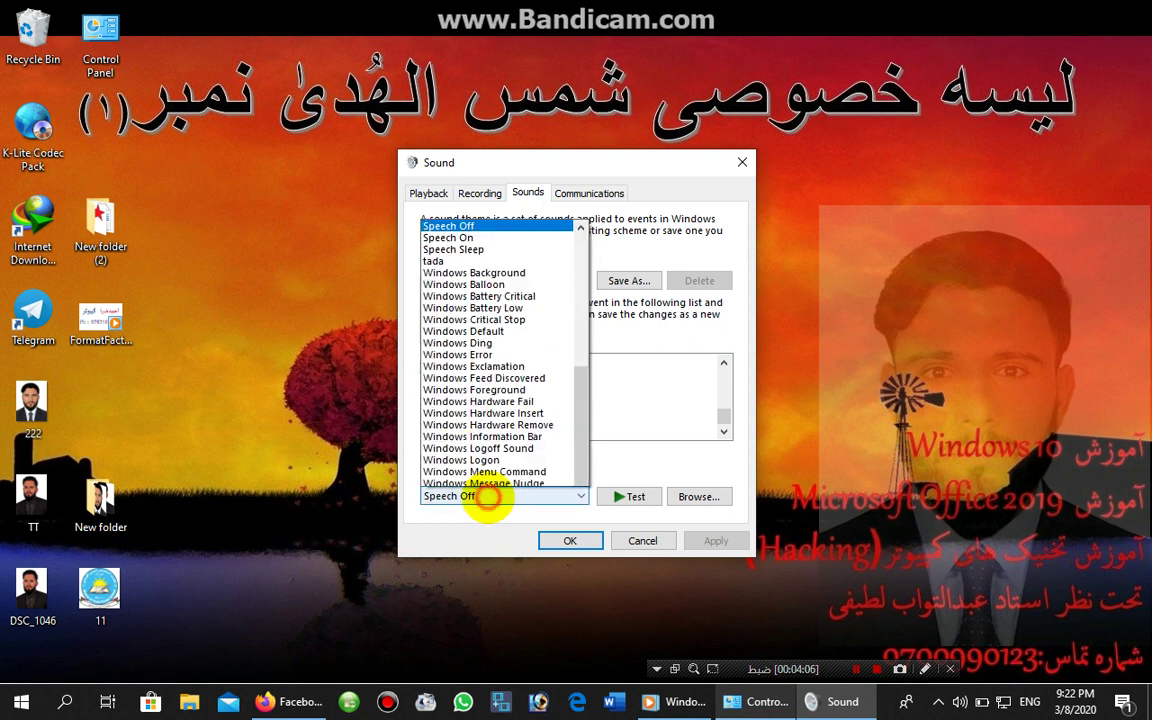
pyautogui.click(465, 329)
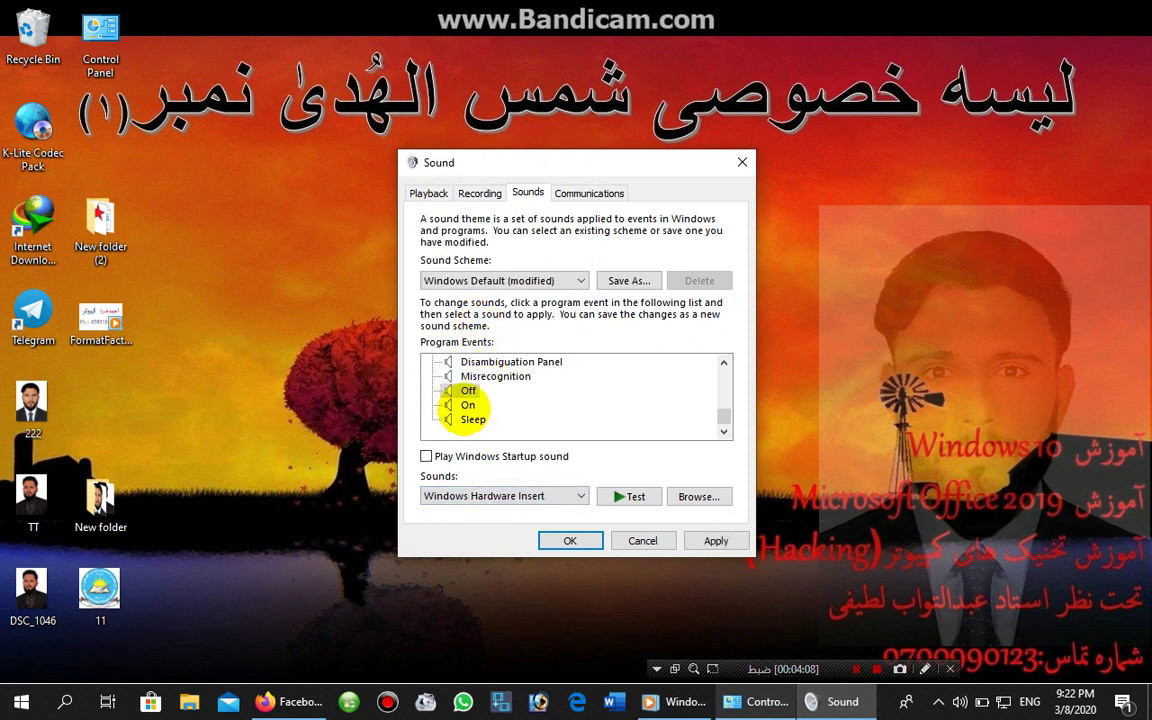
# - Check the sounds of the On and Sleep events and go back to the Close Program event
pyautogui.click(468, 405)
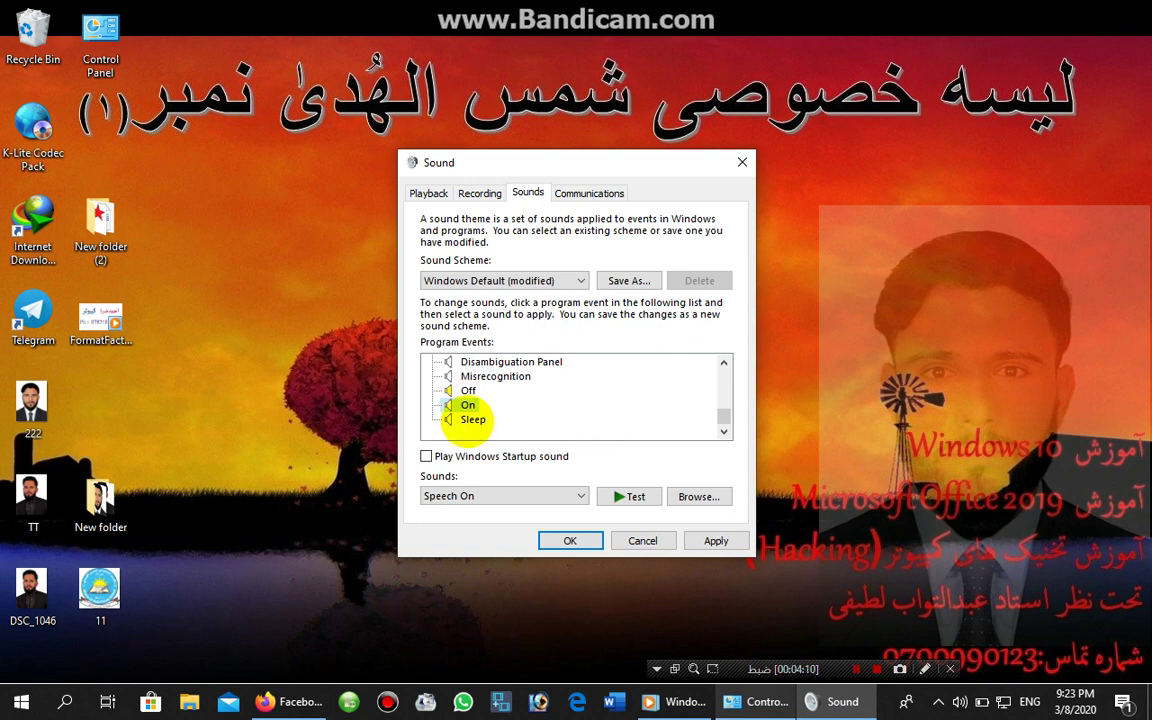
pyautogui.scroll(4, 510, 405)
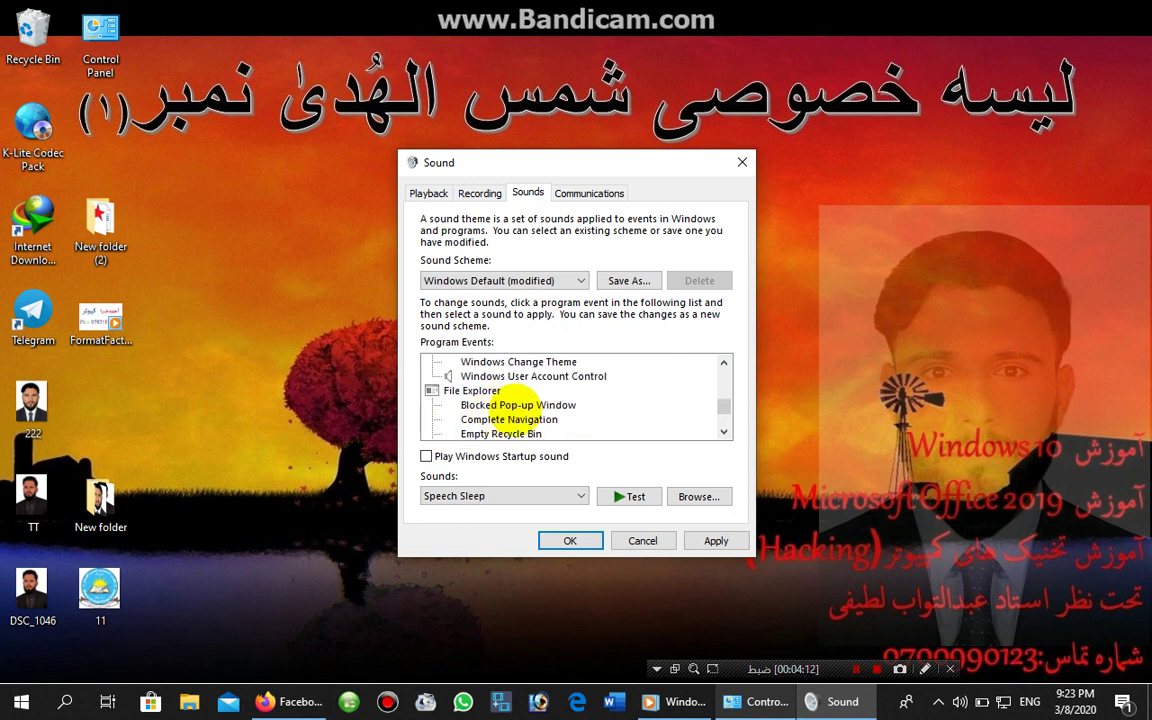
pyautogui.scroll(5, 515, 382)
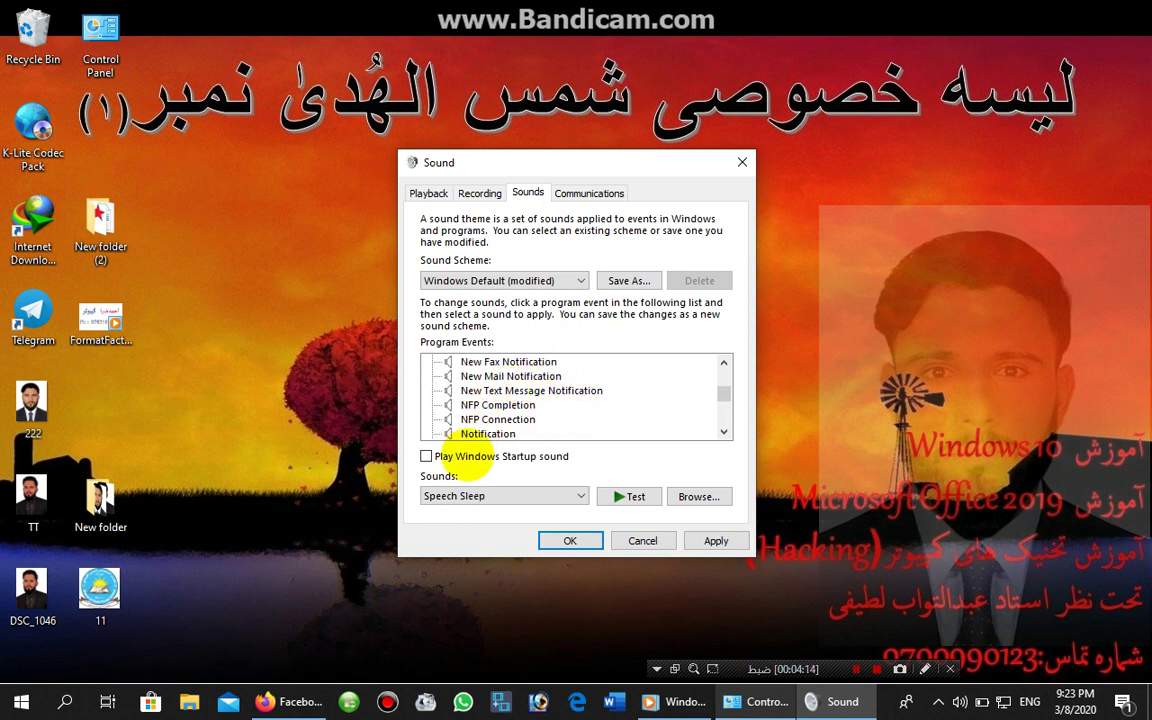
pyautogui.click(455, 495)
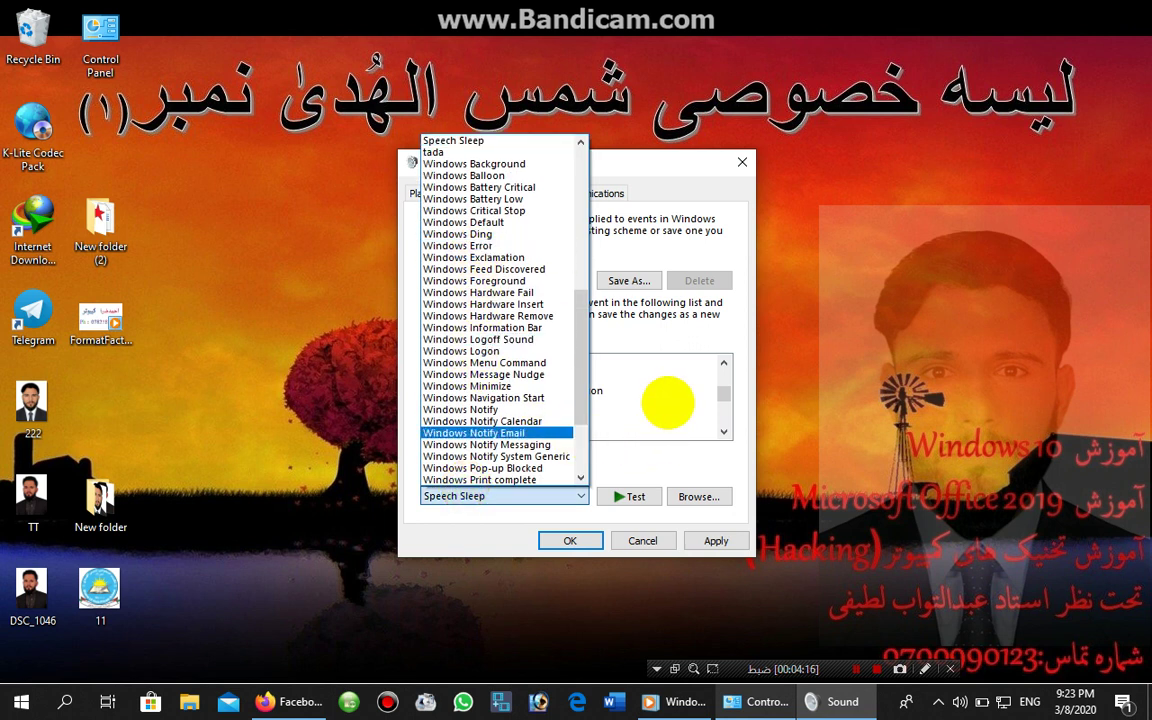
pyautogui.click(667, 401)
pyautogui.scroll(5, 583, 390)
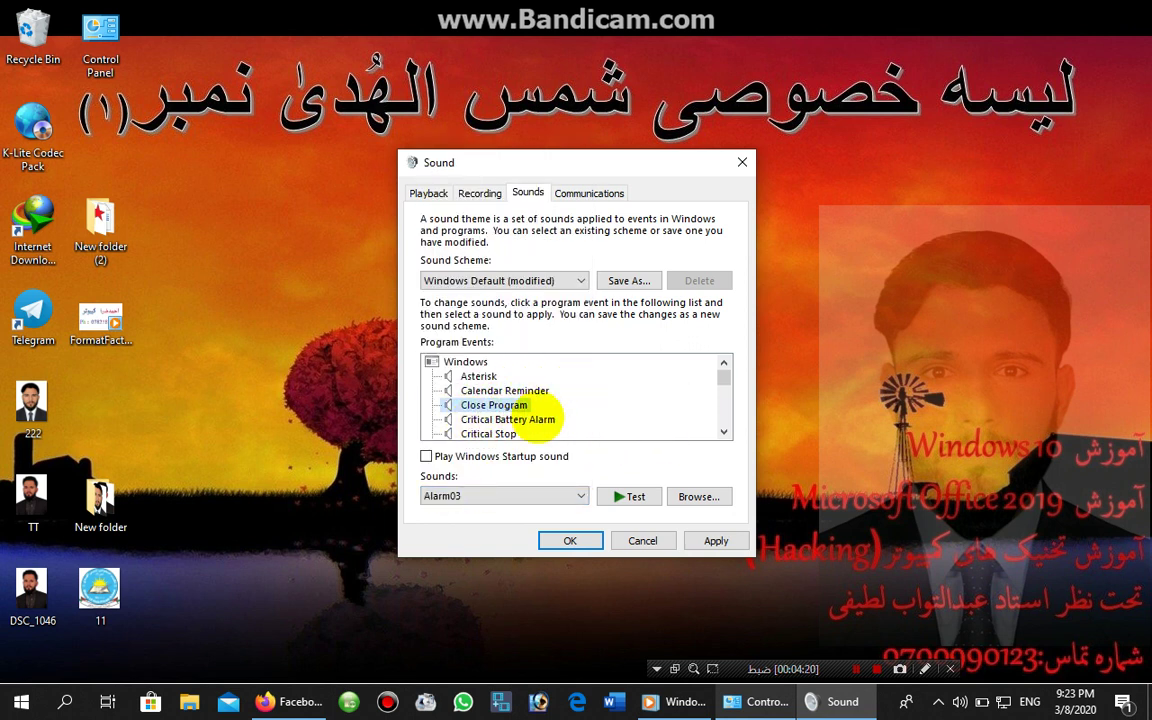
# - Look through the list of available sounds for the Close Program event without choosing one
pyautogui.click(470, 495)
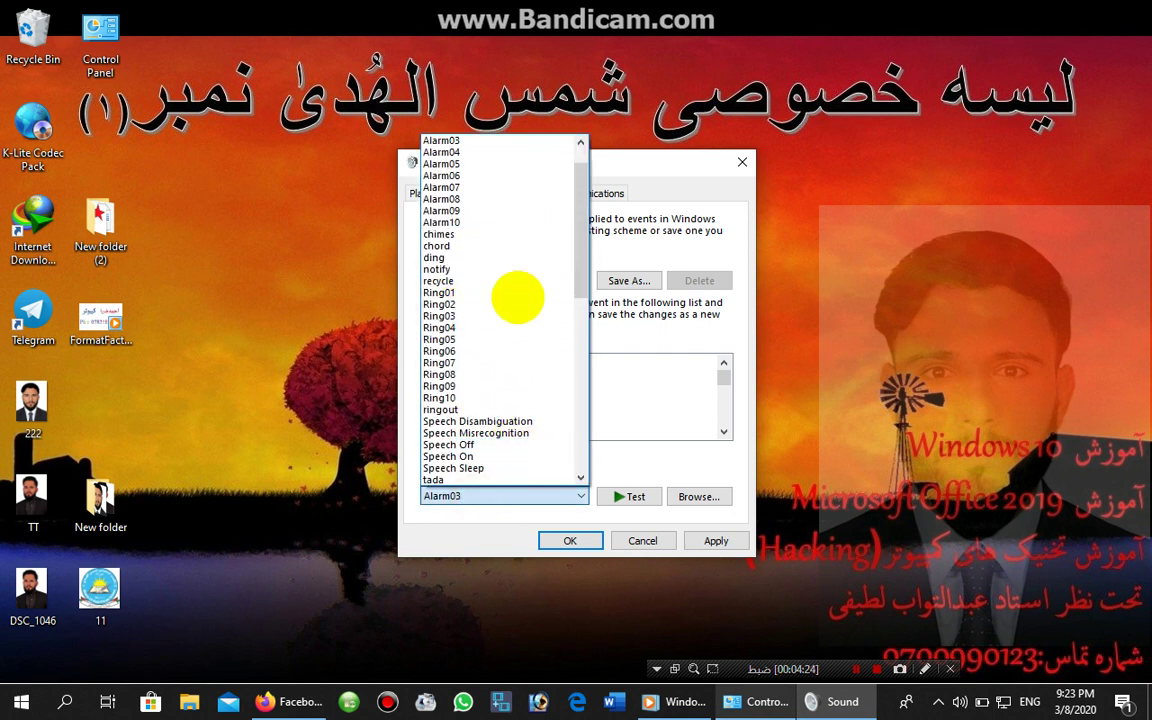
pyautogui.moveTo(578, 200); pyautogui.dragTo(581, 437)
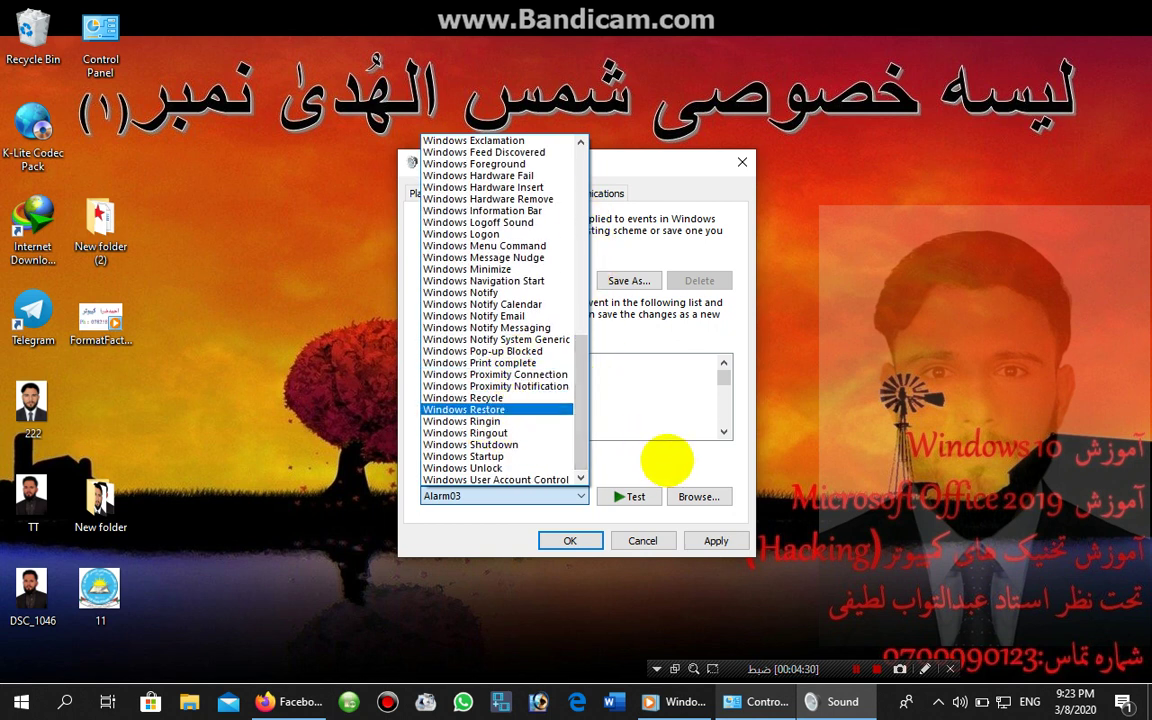
pyautogui.click(600, 411)
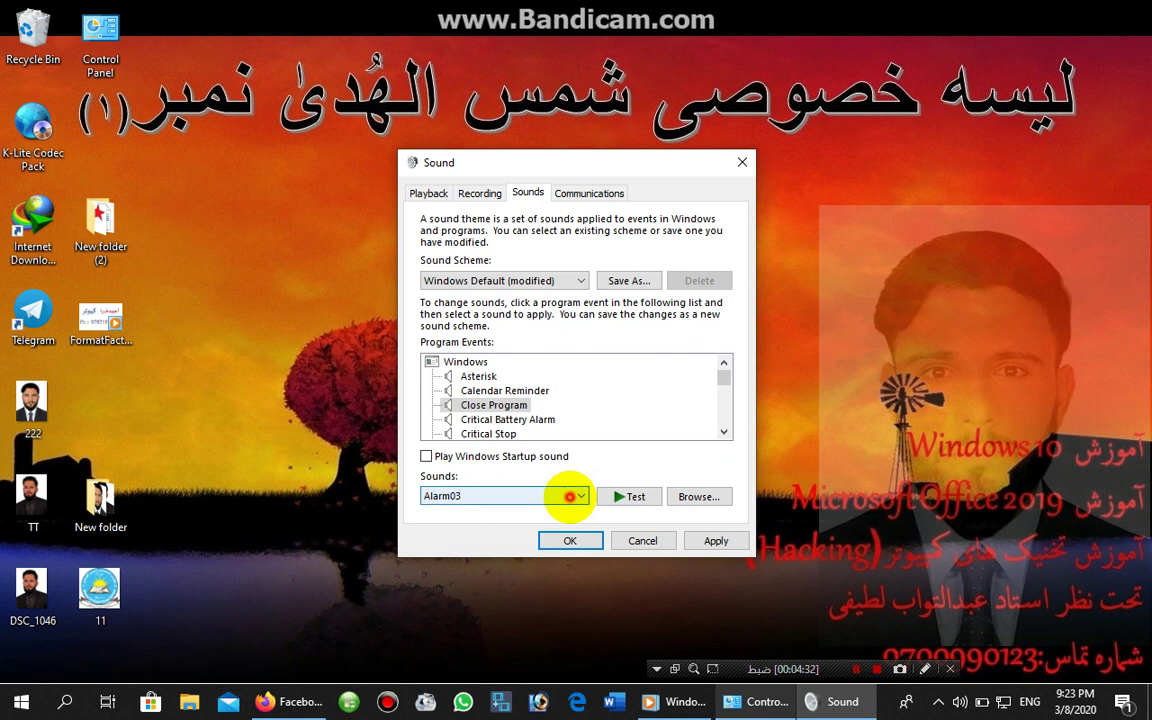
pyautogui.click(571, 496)
pyautogui.click(667, 455)
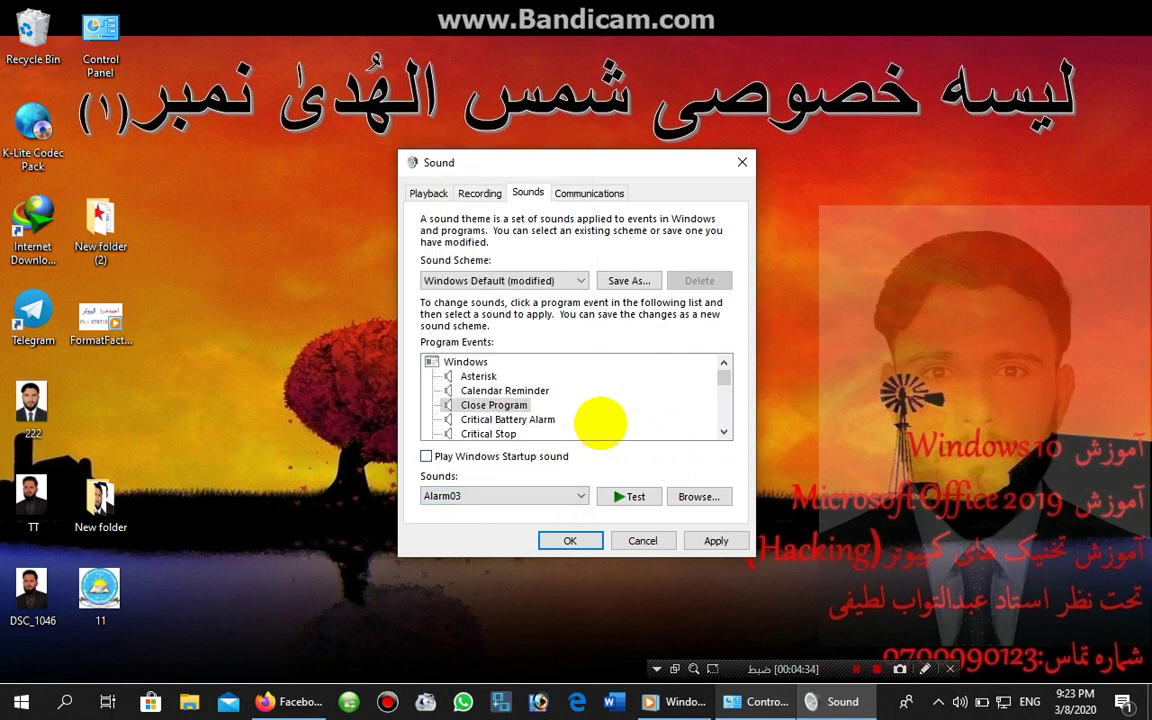
# - Assign the wave file h from the افغانی - ساز music folder to the Close Program event and apply it
pyautogui.click(699, 490)
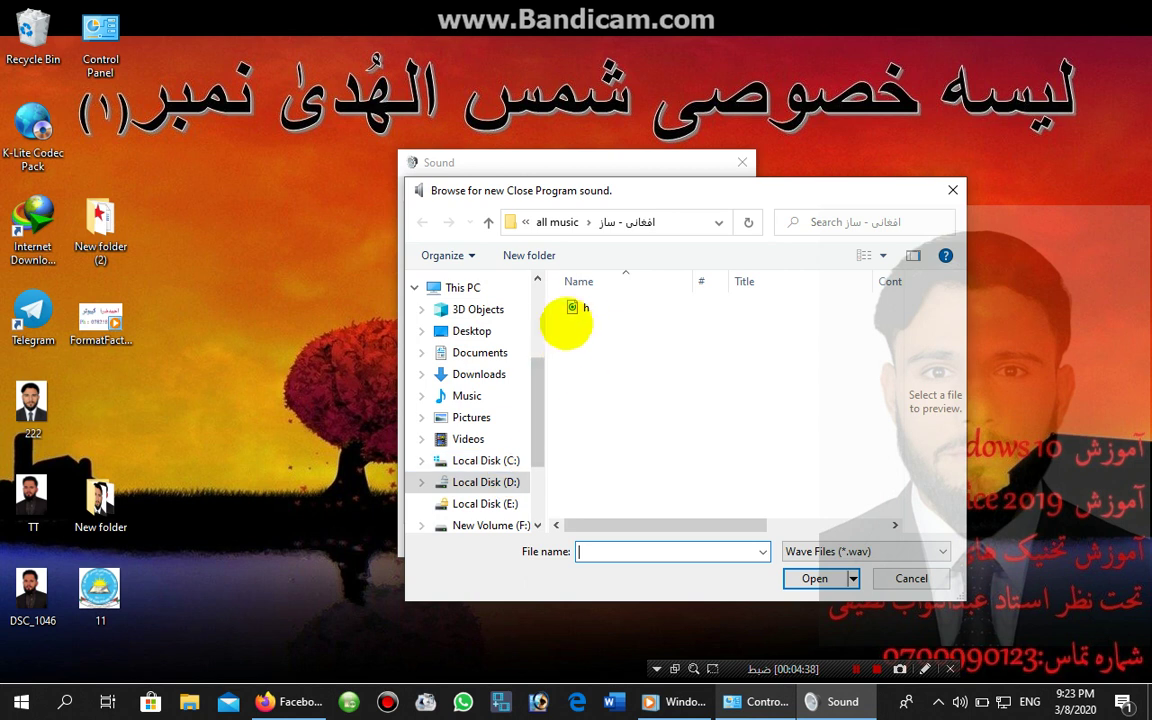
pyautogui.click(583, 306)
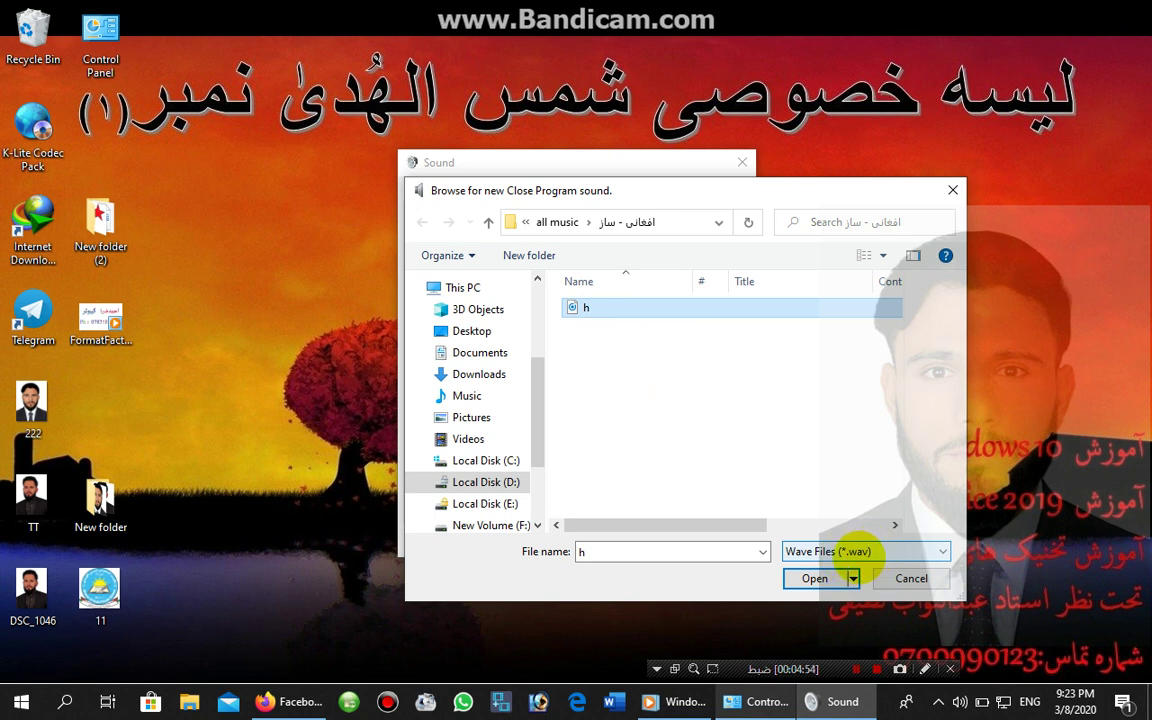
pyautogui.click(812, 578)
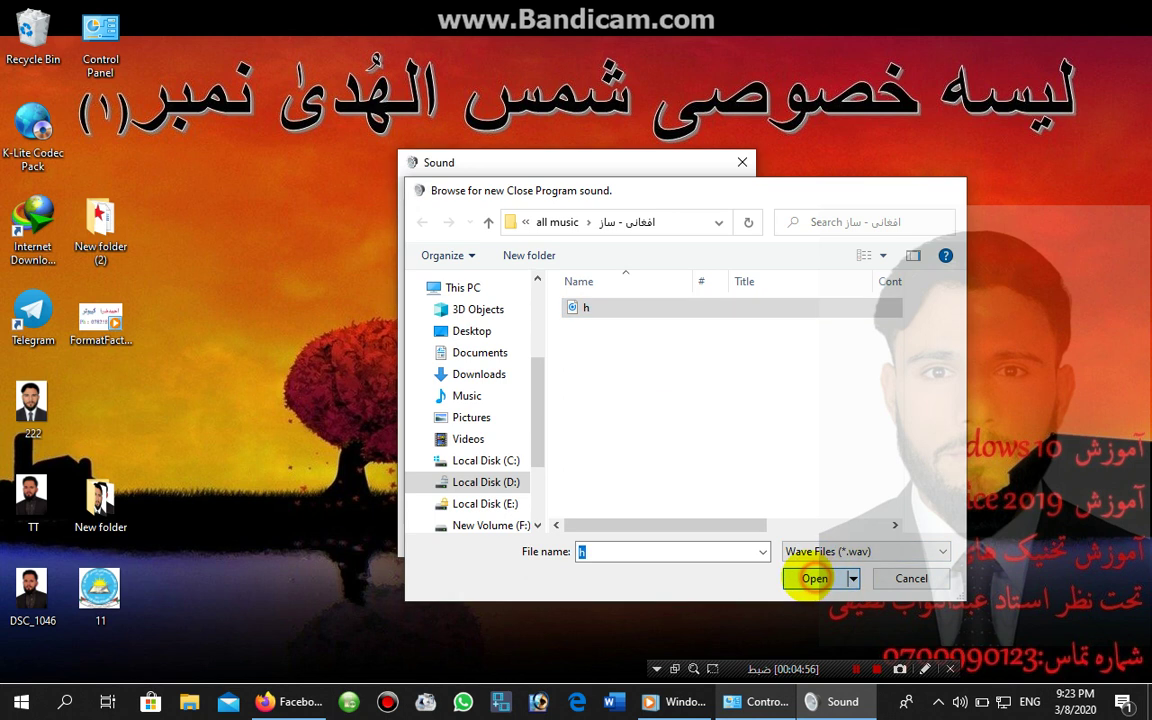
pyautogui.click(733, 540)
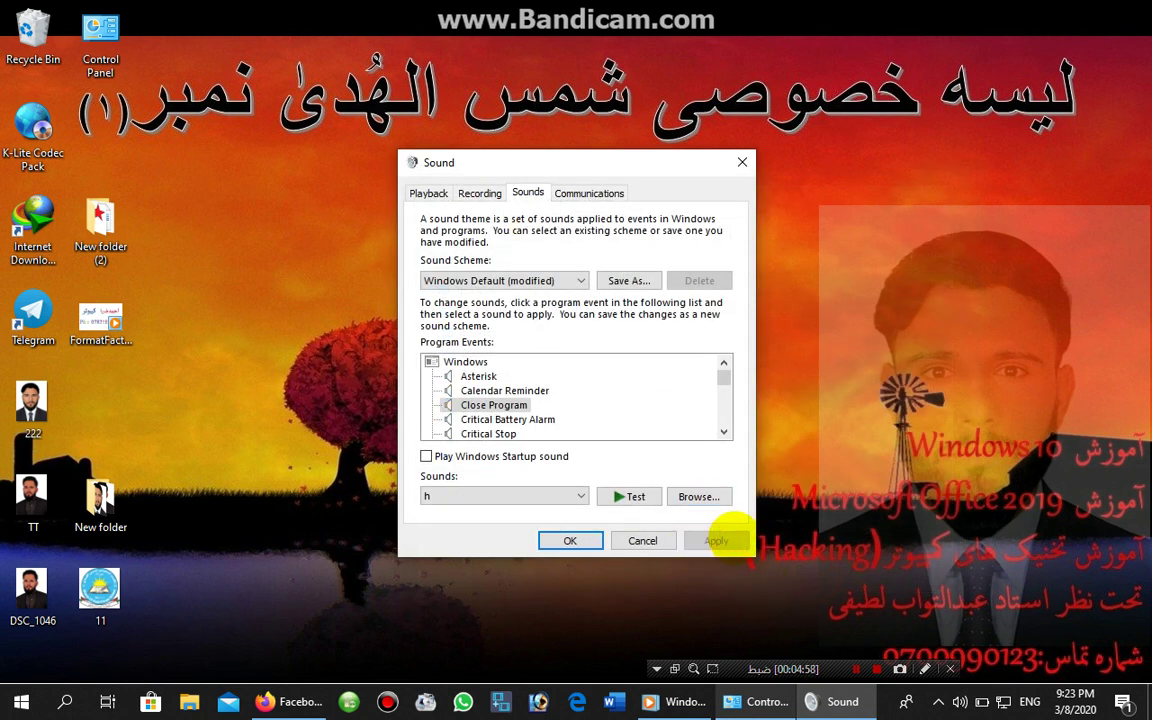
# - Try out the Close Program sound by opening and closing New folder (2), and test the h sound
pyautogui.click(100, 220)
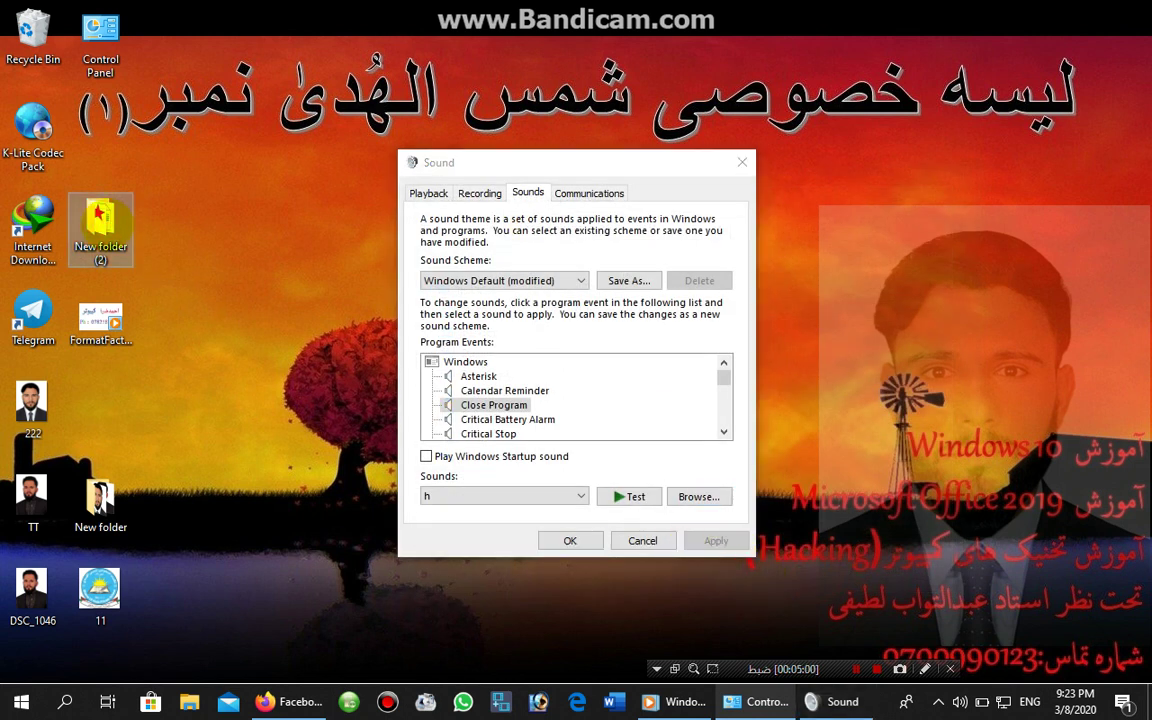
pyautogui.doubleClick(100, 220)
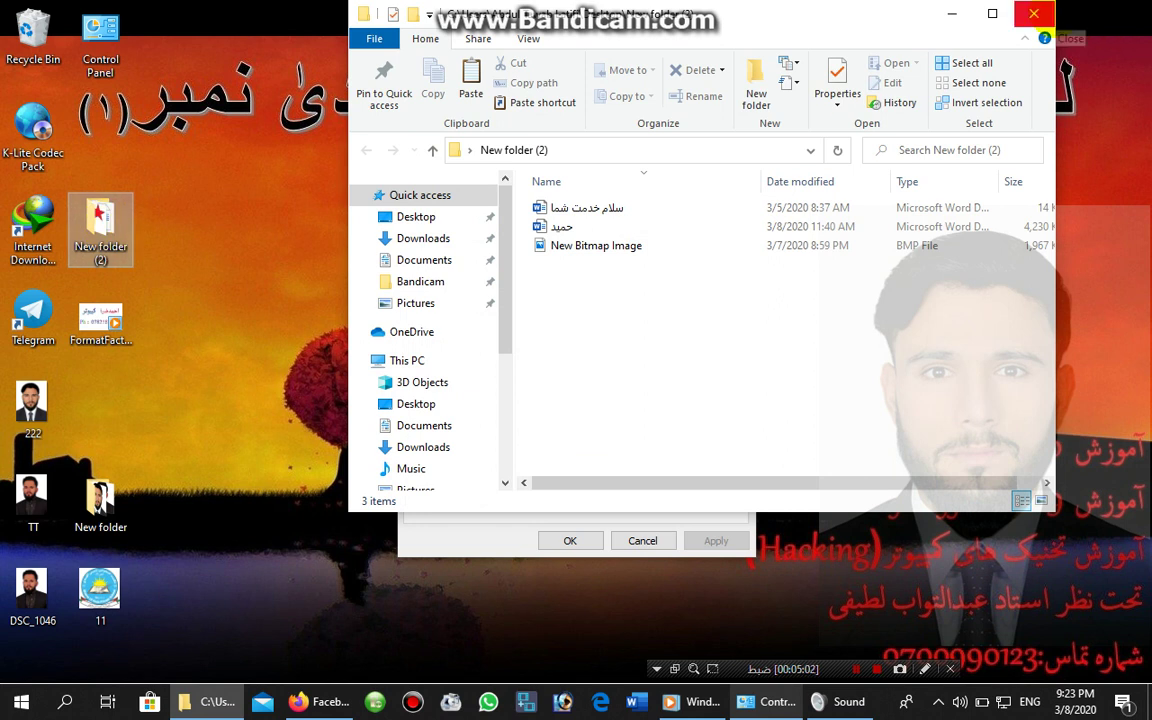
pyautogui.click(1033, 13)
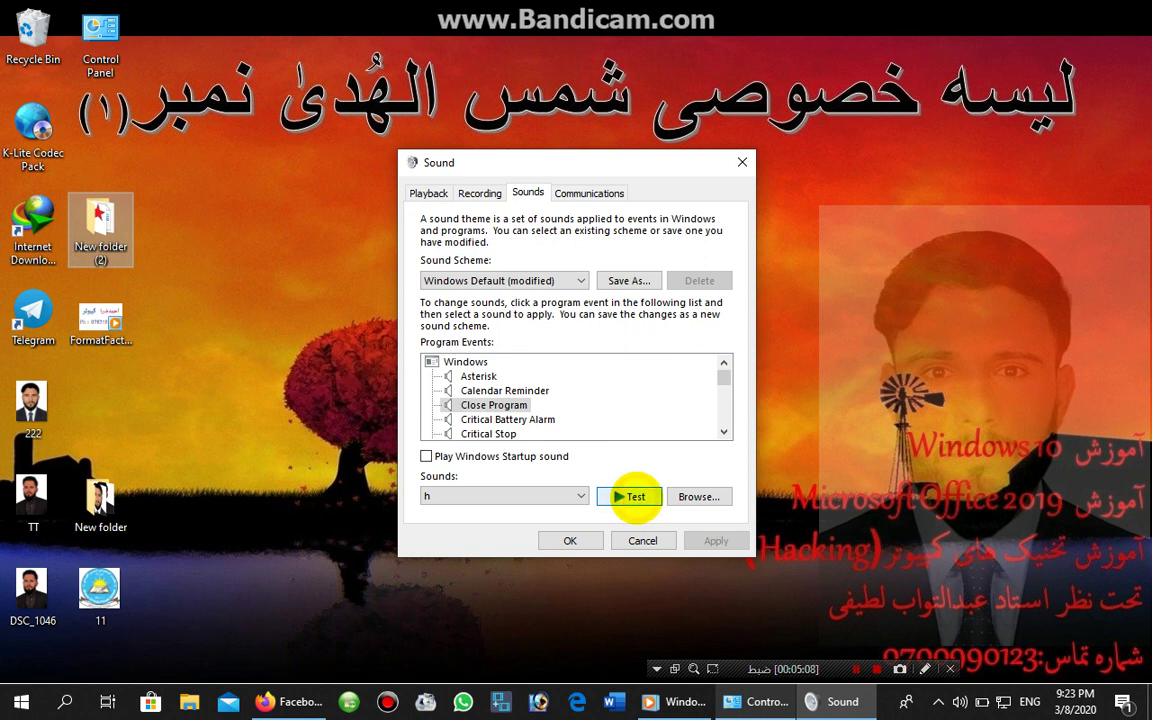
pyautogui.click(626, 492)
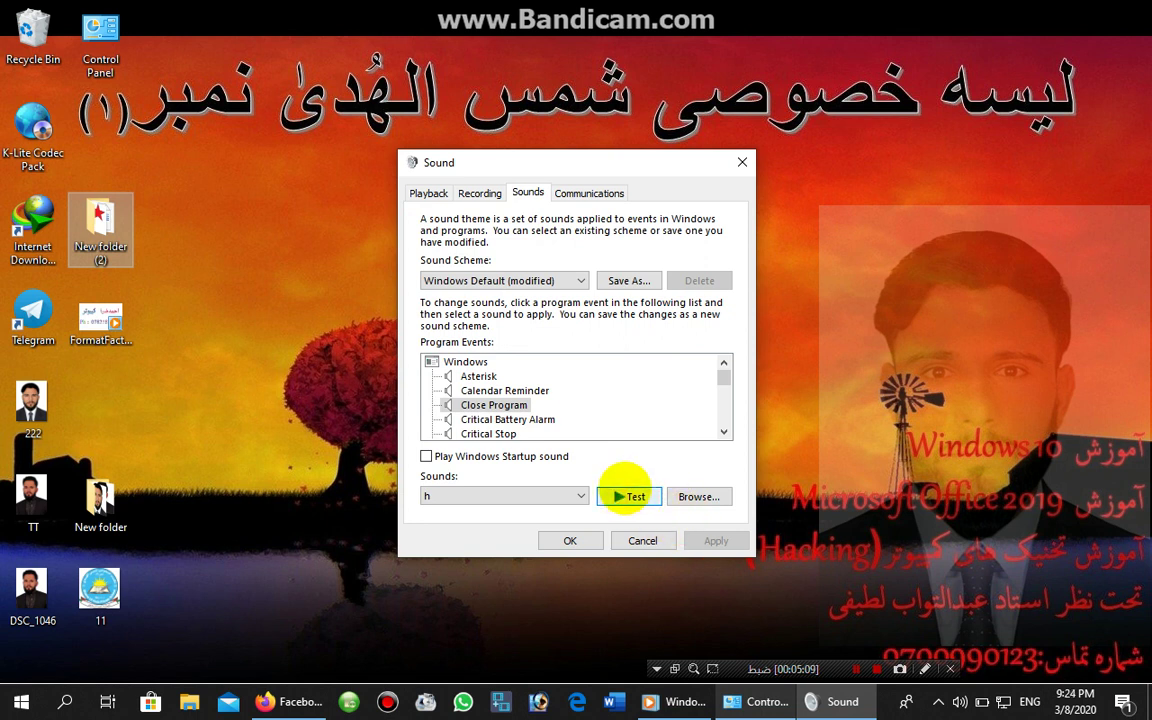
# - Set the Close Program sound to (None), switch the sound scheme to No Sounds and apply it
pyautogui.click(504, 502)
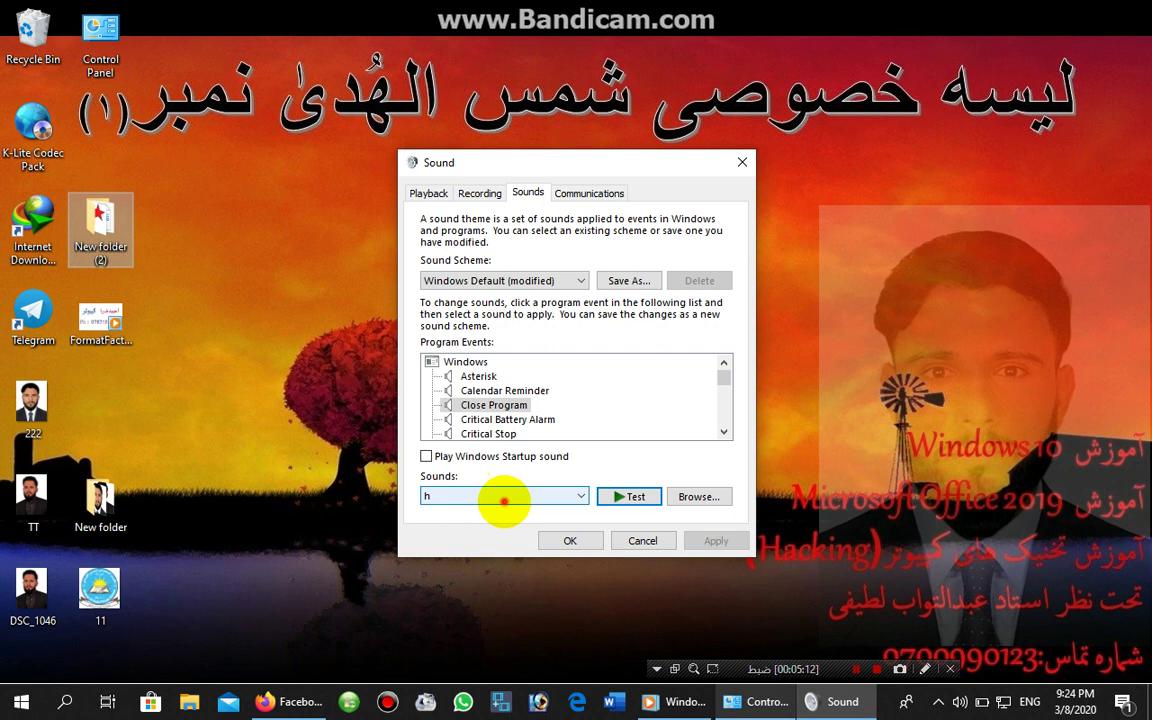
pyautogui.click(497, 513)
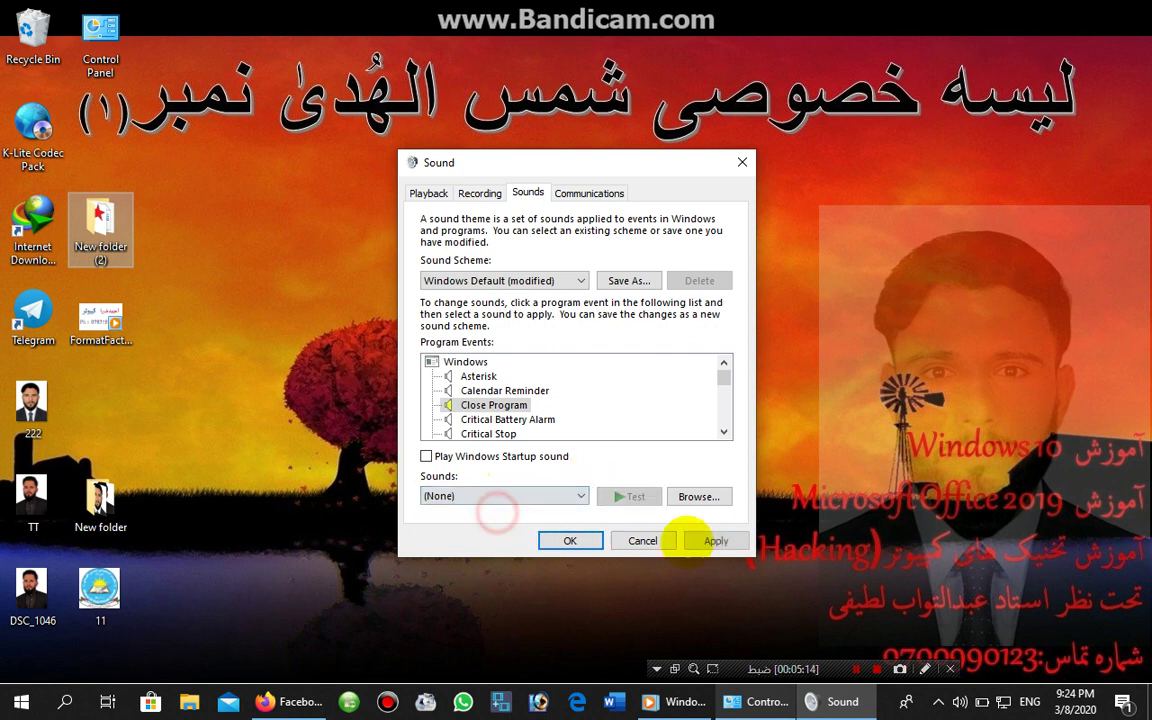
pyautogui.click(567, 280)
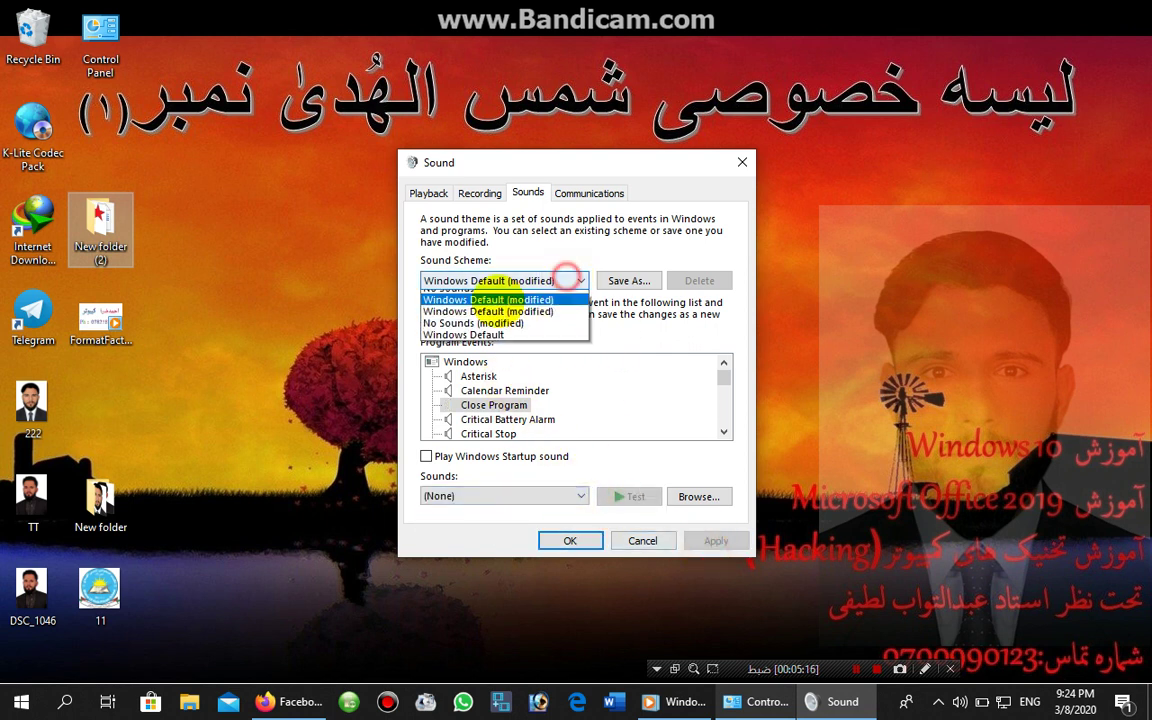
pyautogui.click(475, 306)
pyautogui.click(711, 540)
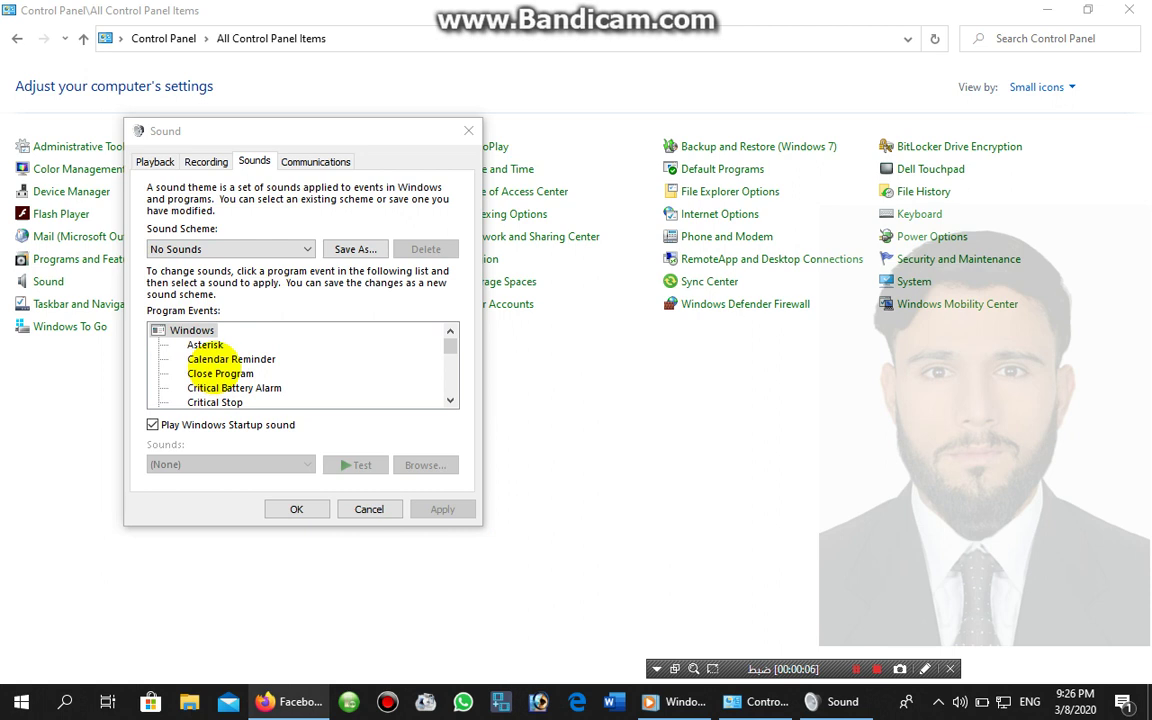
# - View the sounds available for the On event in the last group of program events, leaving it unassigned
pyautogui.scroll(-15, 222, 375)
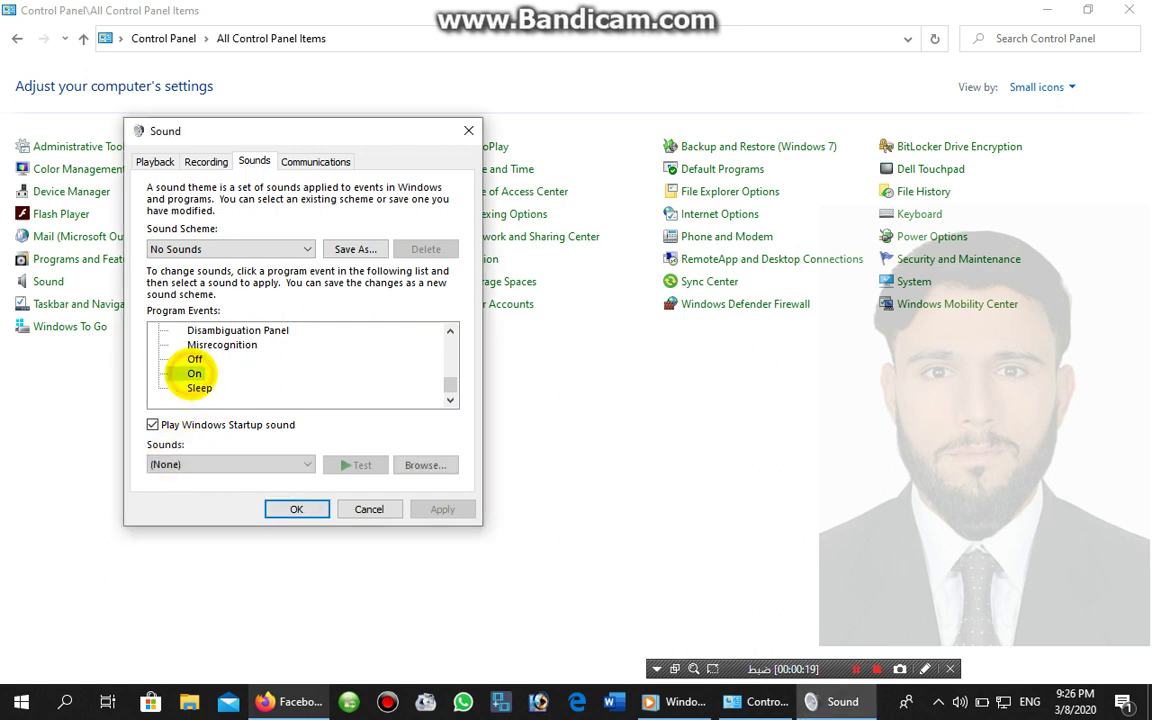
pyautogui.click(194, 373)
pyautogui.click(208, 466)
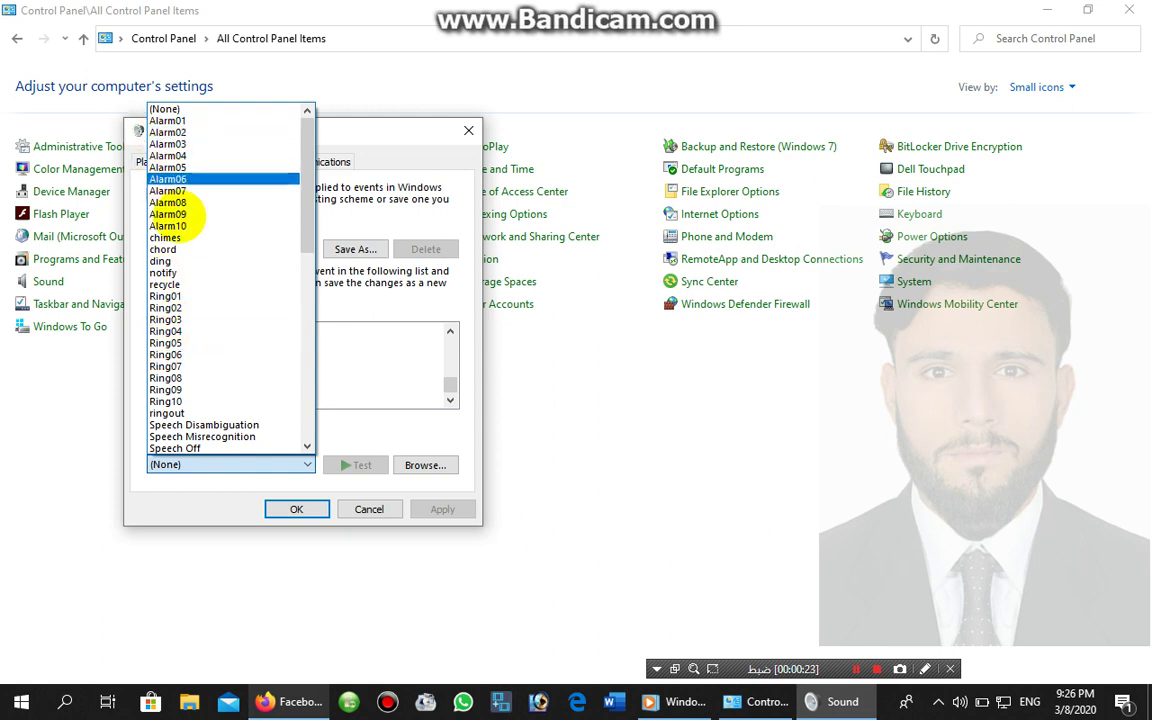
pyautogui.click(360, 382)
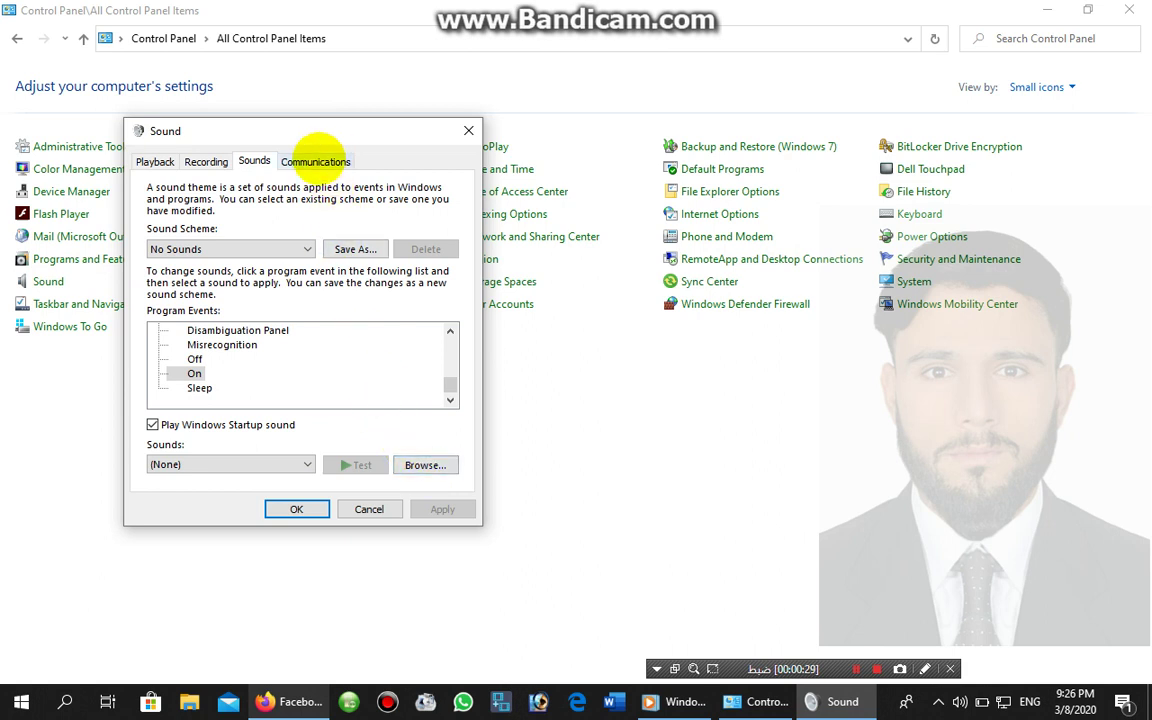
# - Try muting all other sounds during communications activity, return to reducing them by 80%, and accept the sound settings
pyautogui.click(313, 160)
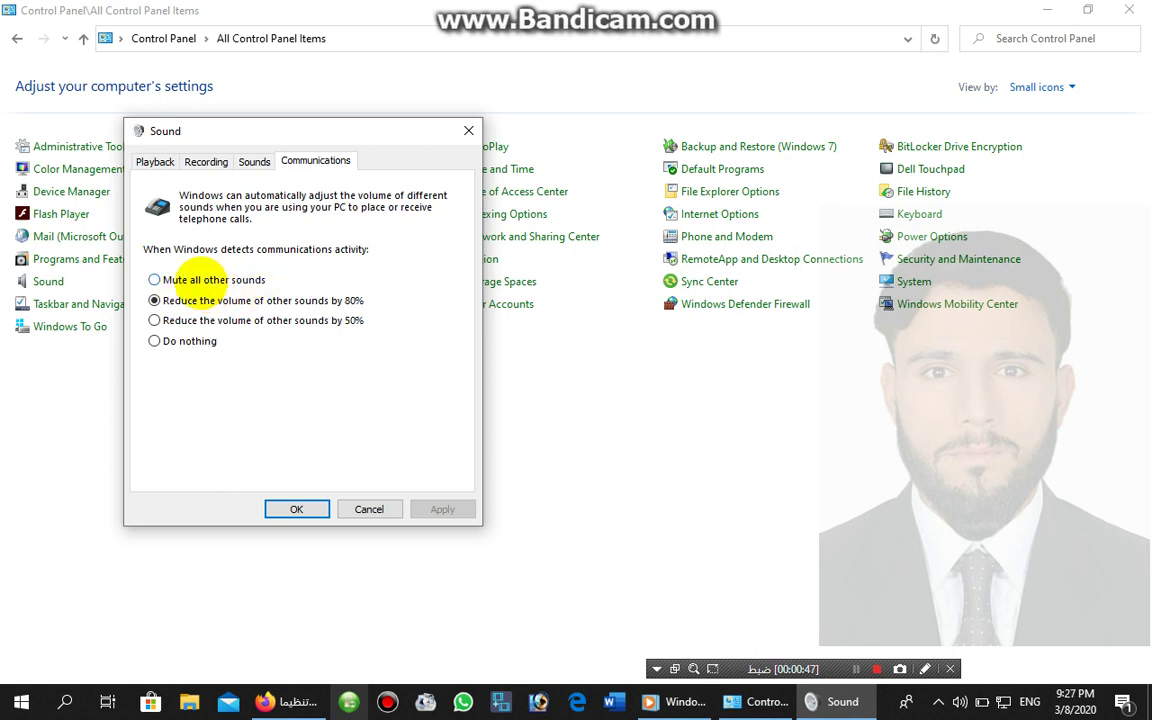
pyautogui.click(197, 280)
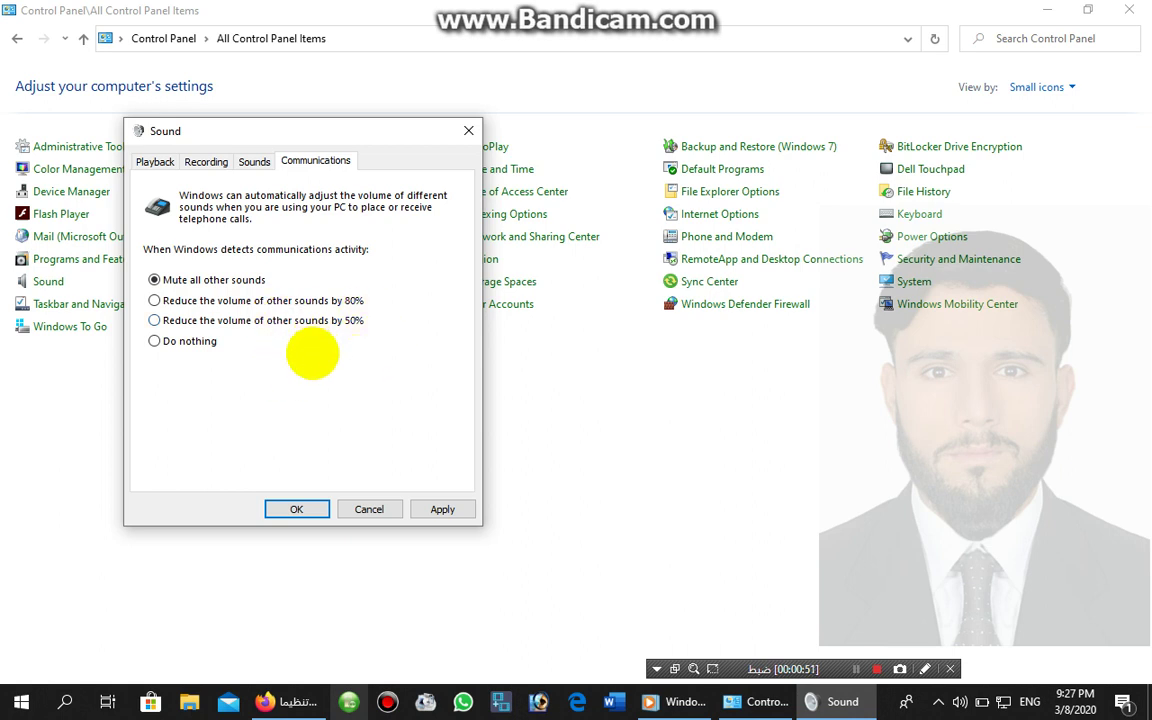
pyautogui.click(183, 300)
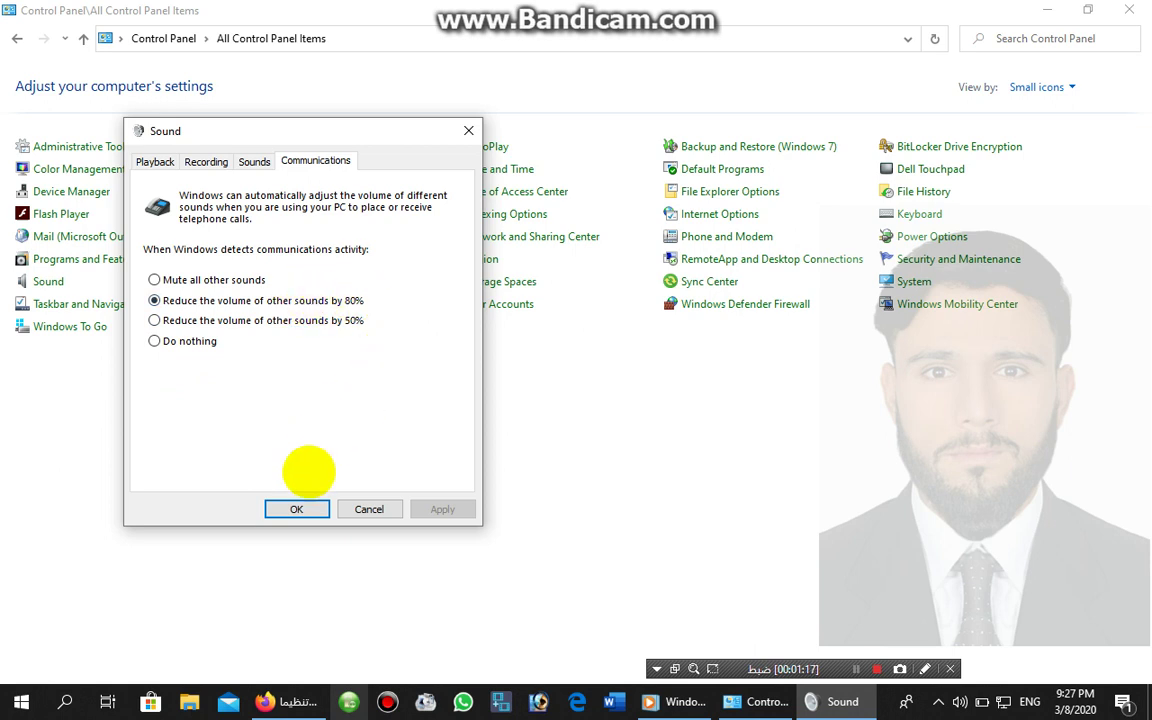
pyautogui.click(292, 506)
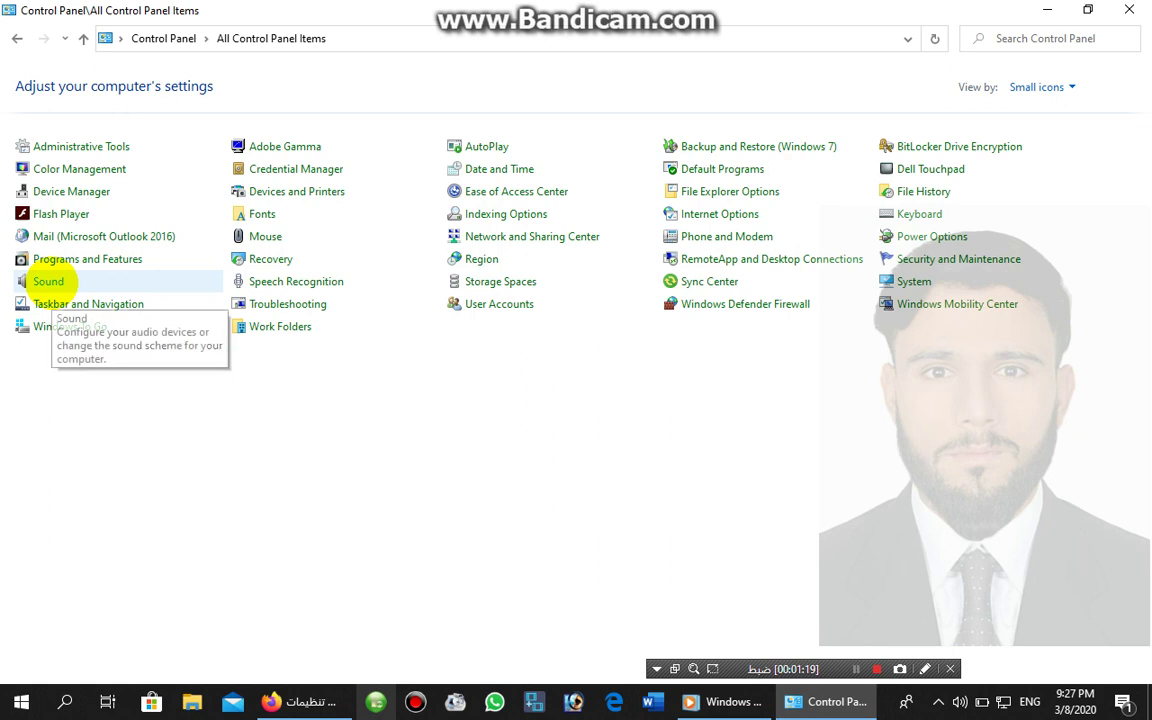